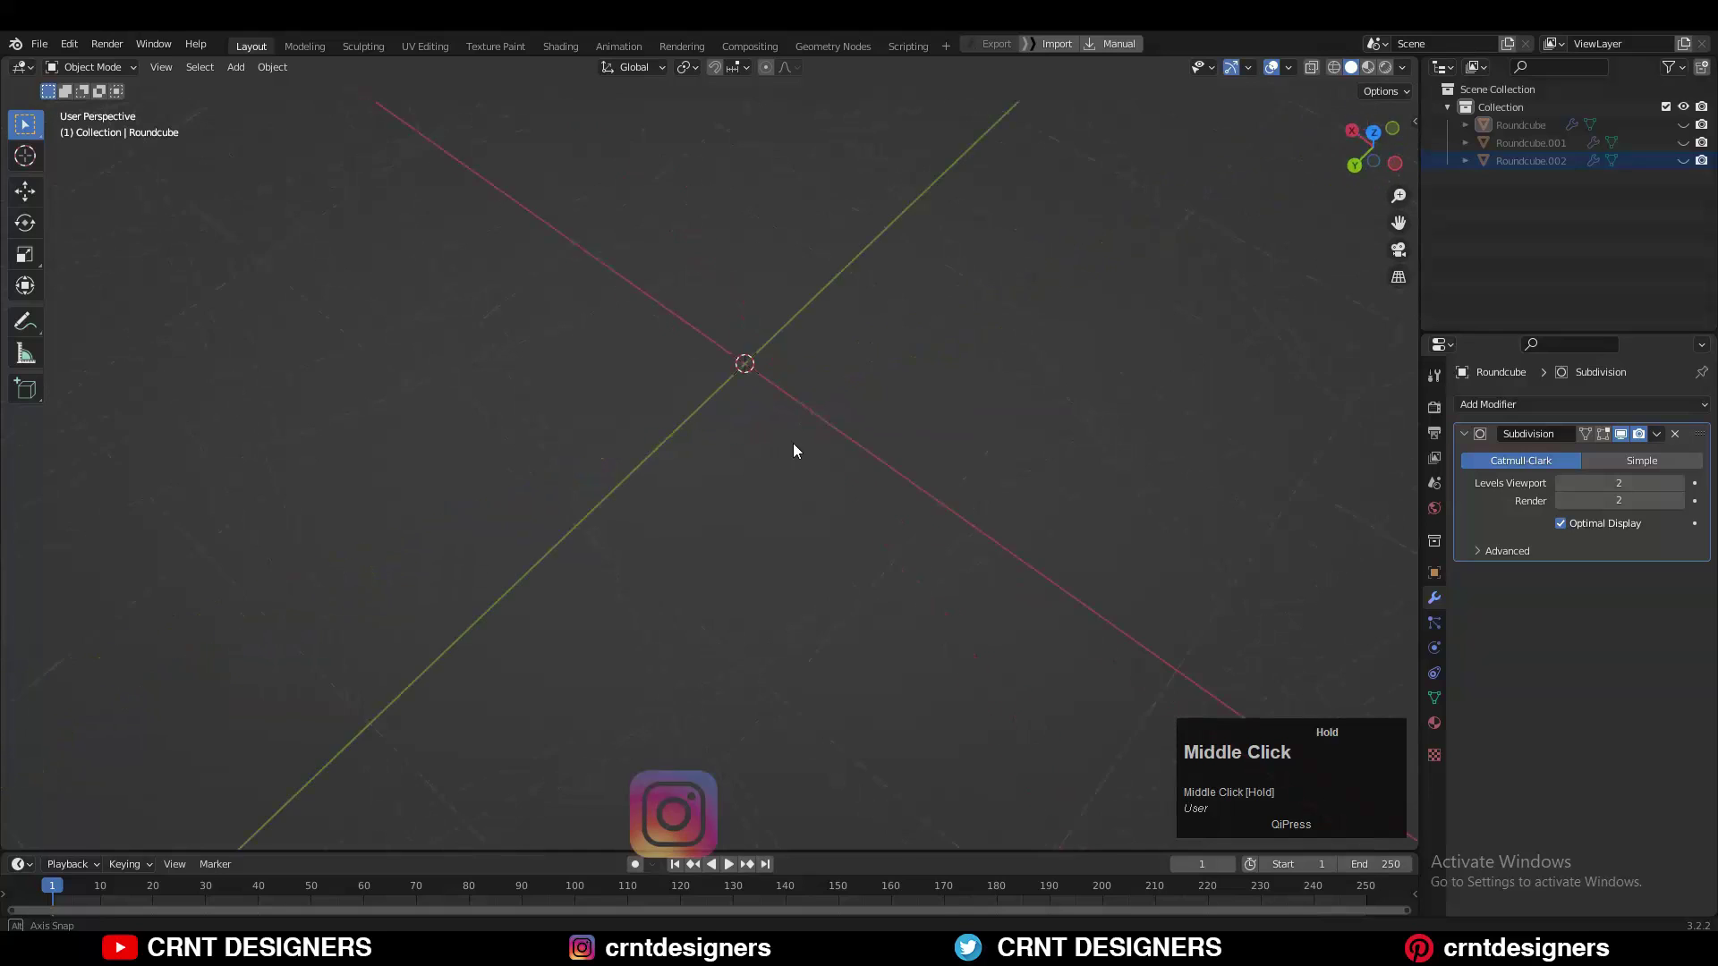
Add a Round Cube mesh and raise its arc divisions by two.
{"action": "key", "text": "shift+a"}
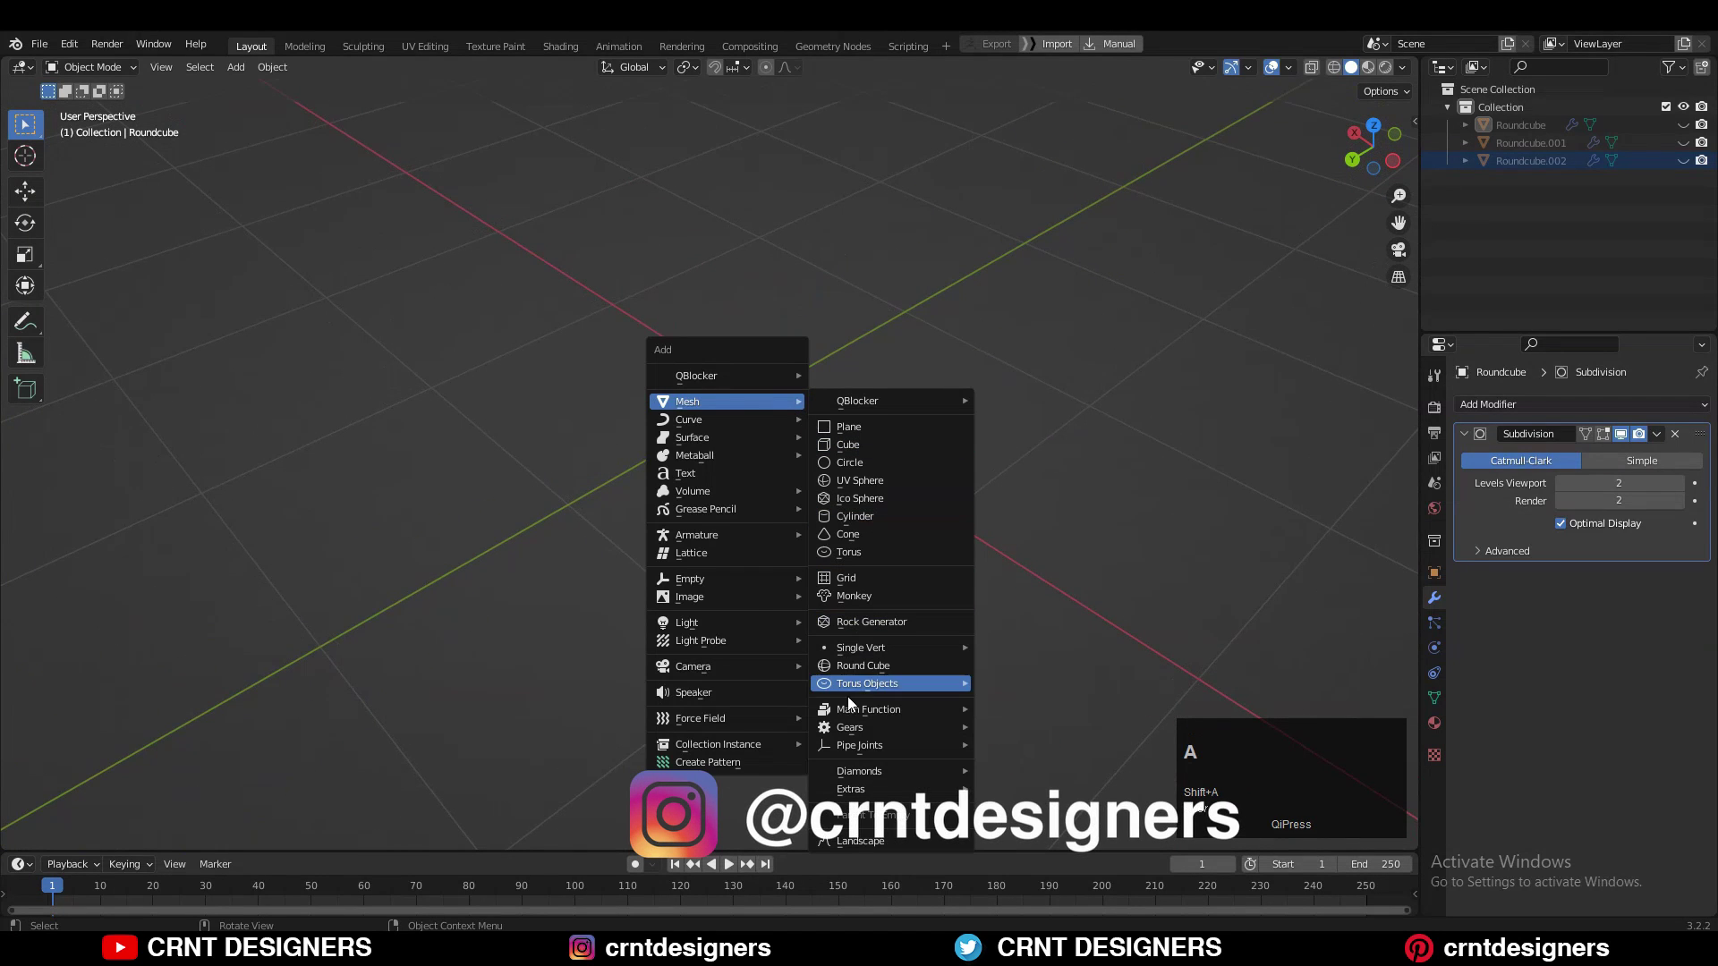
{"action": "left_click", "coordinate": [869, 667]}
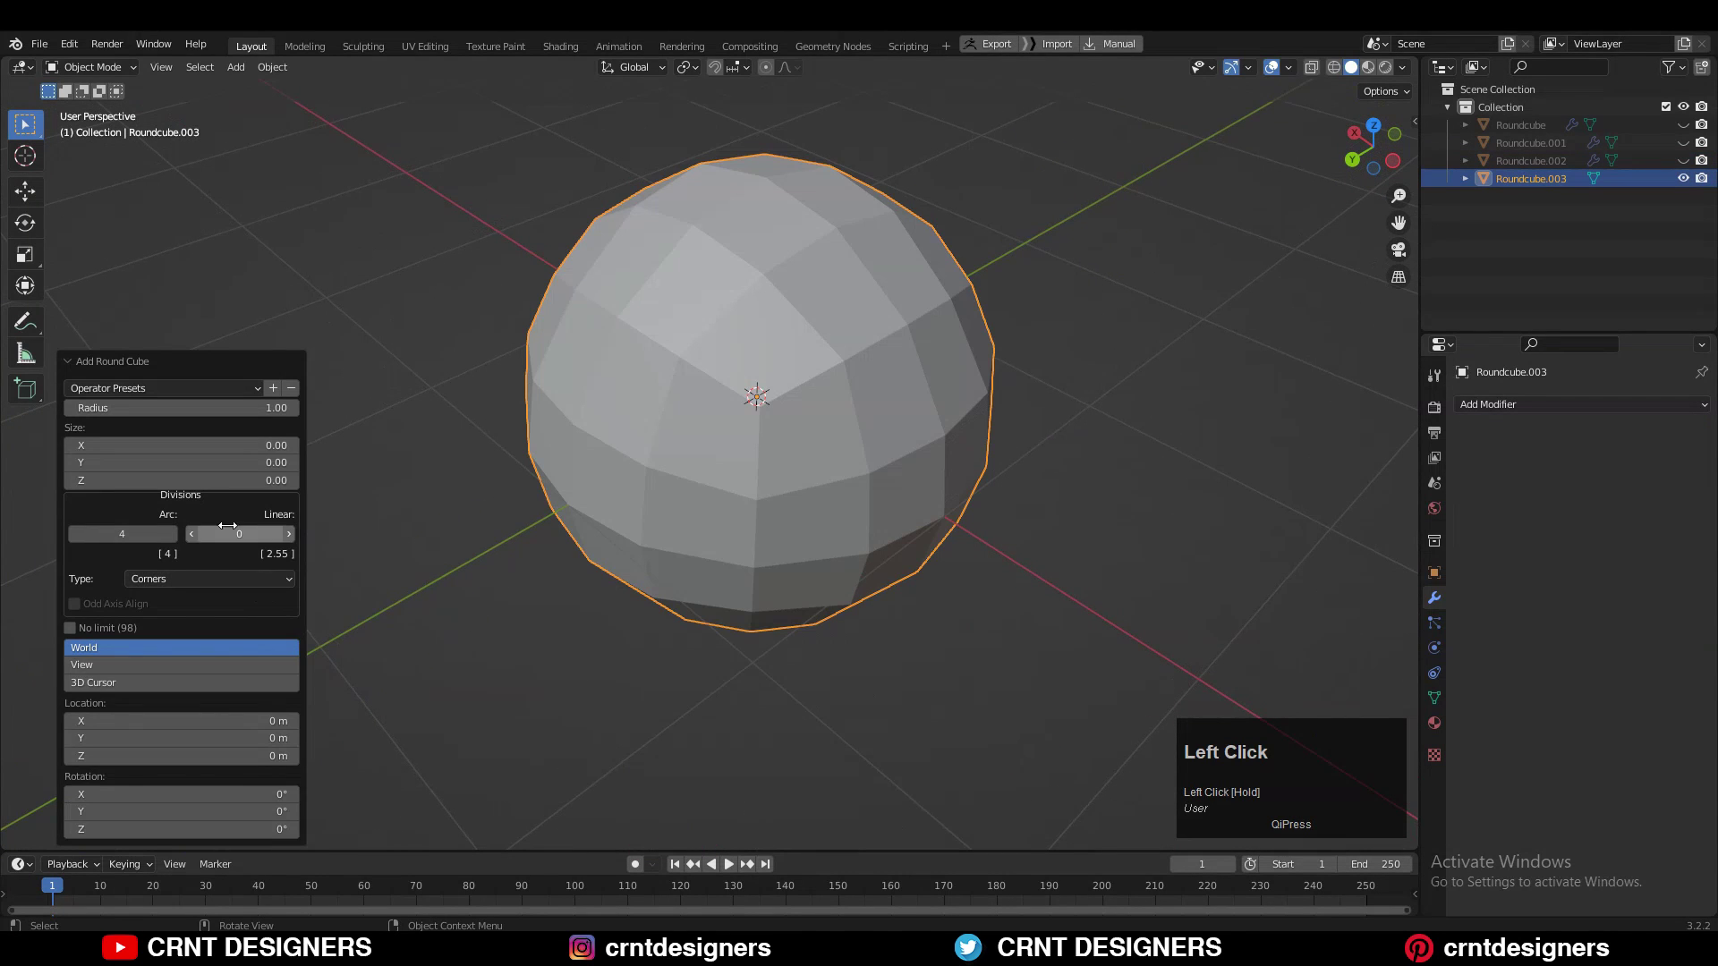
{"action": "left_click", "coordinate": [171, 534]}
{"action": "left_click", "coordinate": [171, 534]}
In top view, slightly bevel the two central edge loops that cross the sphere along the X and Y axes.
{"action": "middle_click_drag", "start_coordinate": [709, 501], "coordinate": [895, 403]}
{"action": "middle_click_drag", "start_coordinate": [1255, 212], "coordinate": [941, 329], "text": "alt"}
{"action": "key", "text": "Tab"}
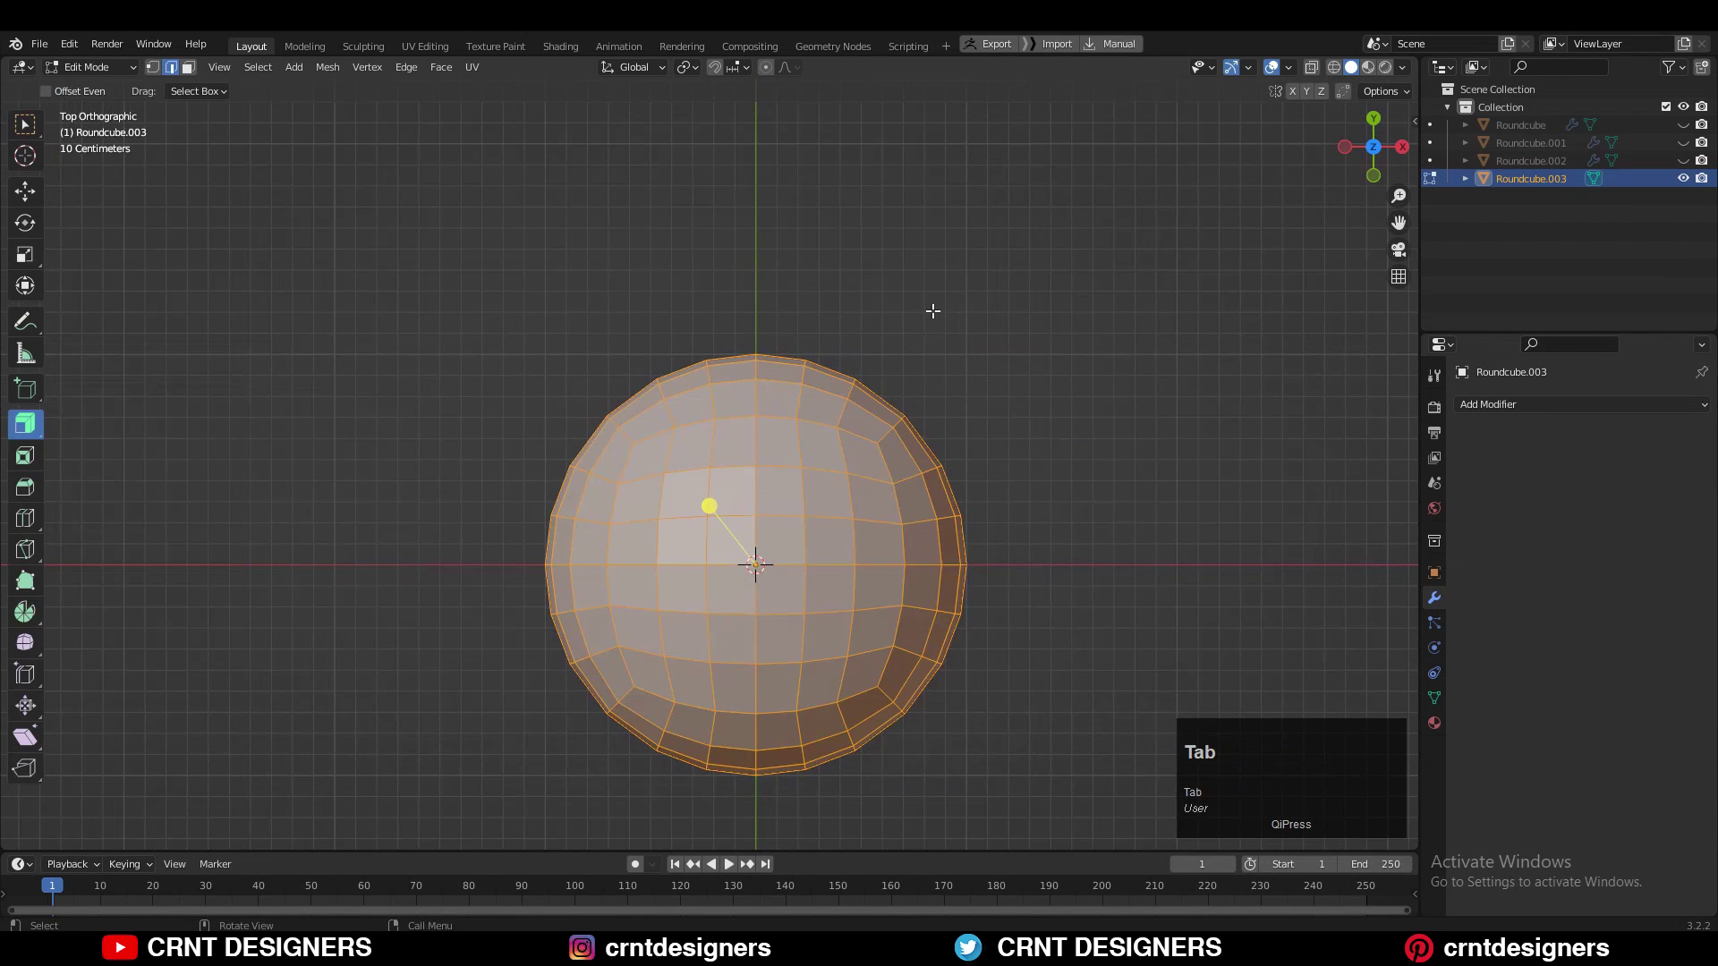
{"action": "left_click", "coordinate": [791, 378], "text": "alt"}
{"action": "left_click", "coordinate": [821, 434], "text": "alt+shift"}
{"action": "scroll", "coordinate": [1002, 403], "scroll_direction": "up", "scroll_amount": 3}
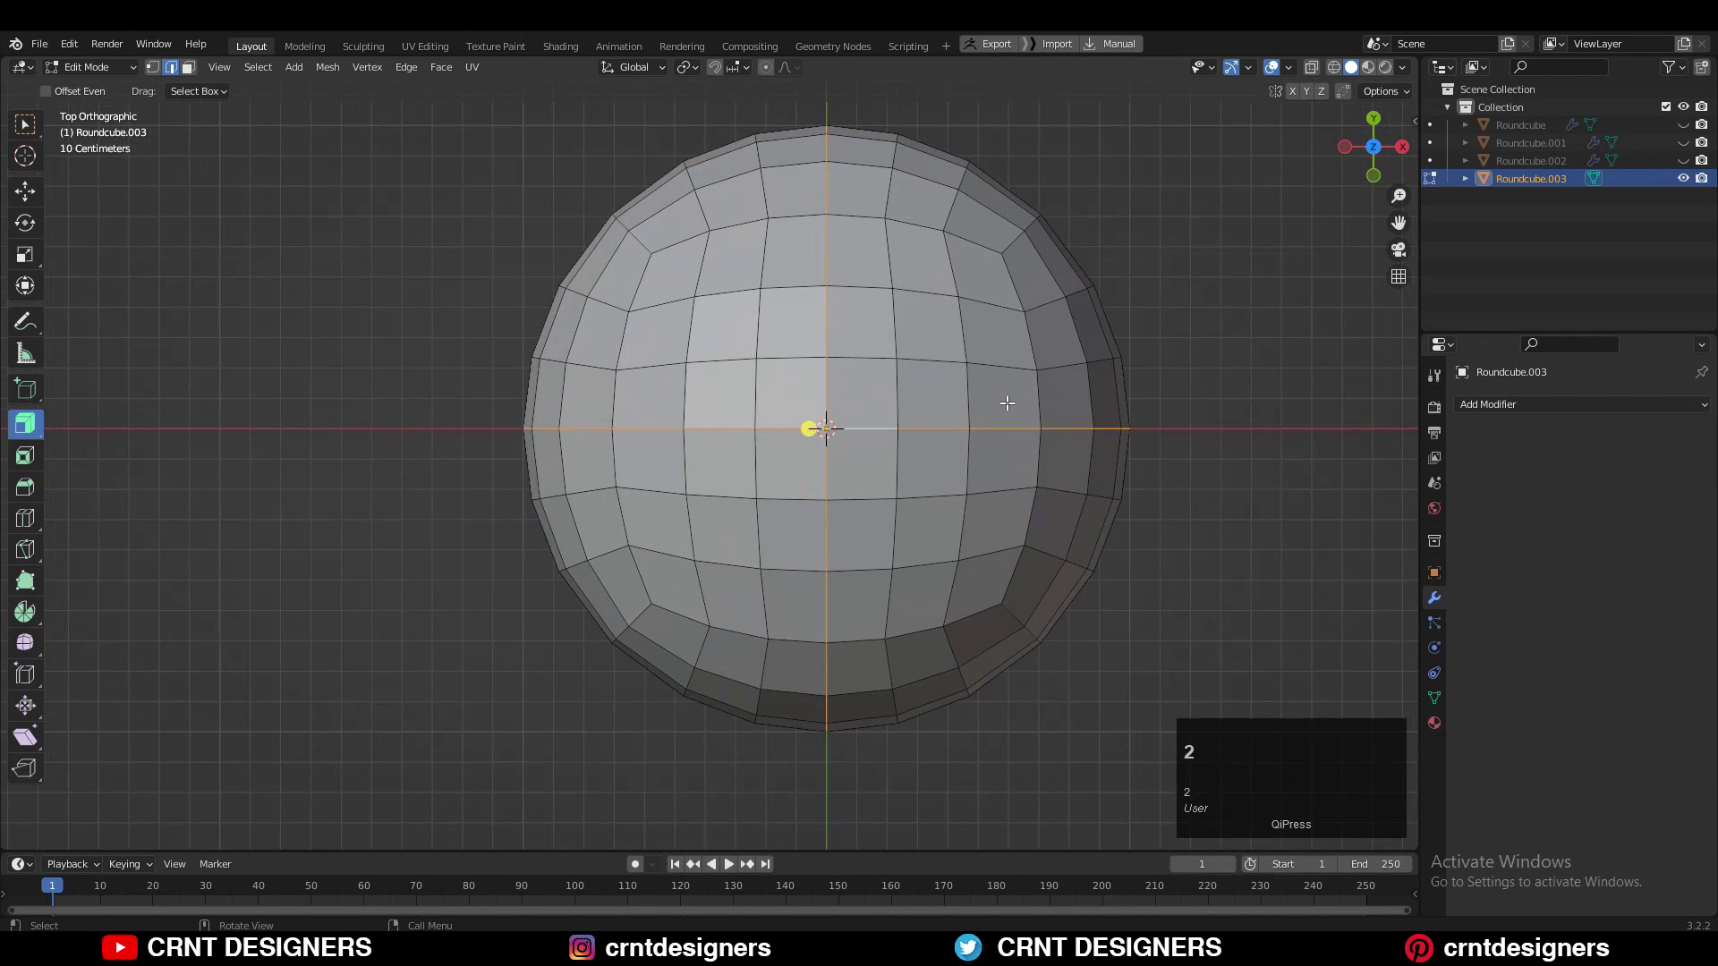
{"action": "key", "text": "ctrl+b"}
{"action": "left_click", "coordinate": [1059, 400]}
Move the sphere's left and right vertex halves outward along X by about 1 m each.
{"action": "key", "text": "1"}
{"action": "key", "text": "alt+z"}
{"action": "scroll", "coordinate": [426, 177], "scroll_direction": "down", "scroll_amount": 2}
{"action": "key", "text": "c"}
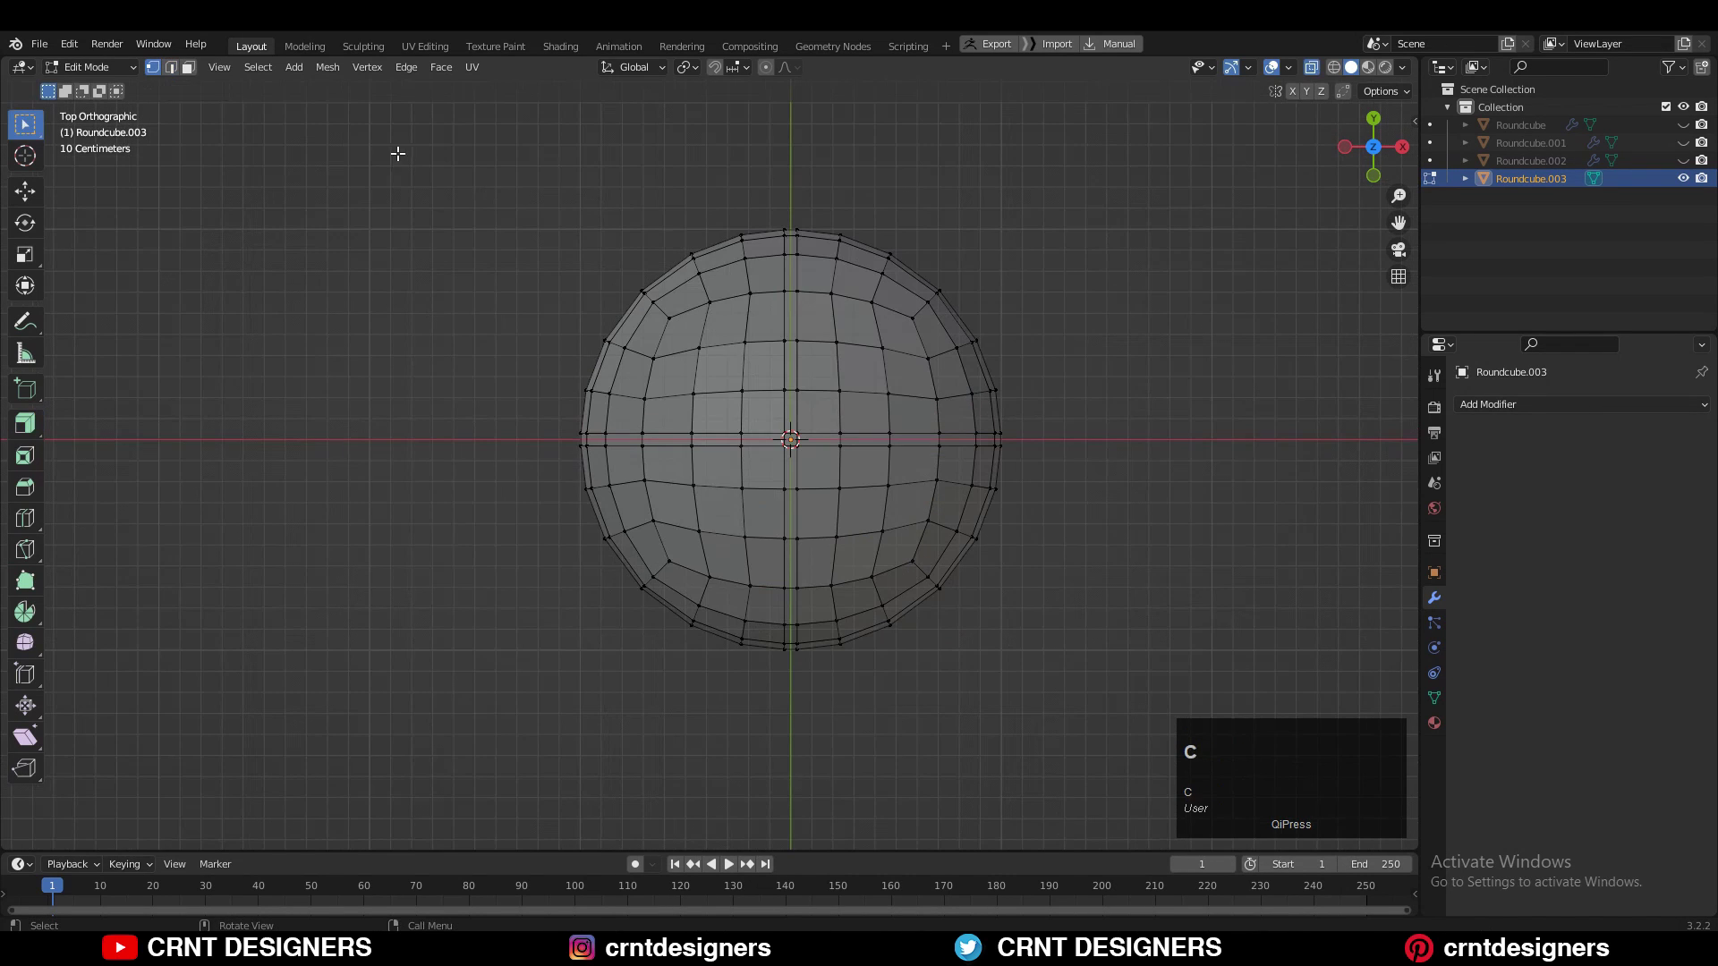
{"action": "left_click_drag", "start_coordinate": [427, 157], "coordinate": [793, 725]}
{"action": "left_click", "coordinate": [25, 191]}
{"action": "scroll", "coordinate": [358, 314], "scroll_direction": "down", "scroll_amount": 1}
{"action": "left_click_drag", "start_coordinate": [723, 436], "coordinate": [544, 436], "text": "ctrl"}
{"action": "left_click_drag", "start_coordinate": [1020, 245], "coordinate": [716, 662]}
{"action": "left_click_drag", "start_coordinate": [940, 431], "coordinate": [1116, 431], "text": "ctrl"}
Move the mesh's back and front vertex halves outward along Y by about 1 m each.
{"action": "left_click_drag", "start_coordinate": [1246, 199], "coordinate": [343, 445]}
{"action": "middle_click_drag", "start_coordinate": [787, 367], "coordinate": [775, 506], "text": "shift"}
{"action": "left_click_drag", "start_coordinate": [772, 457], "coordinate": [791, 284], "text": "ctrl"}
{"action": "scroll", "coordinate": [791, 285], "scroll_direction": "down", "scroll_amount": 1}
{"action": "middle_click_drag", "start_coordinate": [791, 285], "coordinate": [837, 134], "text": "shift"}
{"action": "left_click_drag", "start_coordinate": [1112, 360], "coordinate": [475, 573]}
{"action": "left_click_drag", "start_coordinate": [803, 402], "coordinate": [769, 551], "text": "ctrl"}
{"action": "left_click", "coordinate": [766, 368]}
{"action": "key", "text": "alt+z"}
Add 7 evenly spaced, unslid loop cuts running along Y through the middle section between the left and right ends.
{"action": "middle_click_drag", "start_coordinate": [766, 368], "coordinate": [891, 414]}
{"action": "key", "text": "ctrl+r"}
{"action": "scroll", "coordinate": [866, 410], "scroll_direction": "up", "scroll_amount": 3}
{"action": "scroll", "coordinate": [867, 410], "scroll_direction": "up", "scroll_amount": 3}
{"action": "left_click", "coordinate": [850, 414]}
{"action": "right_click", "coordinate": [836, 415]}
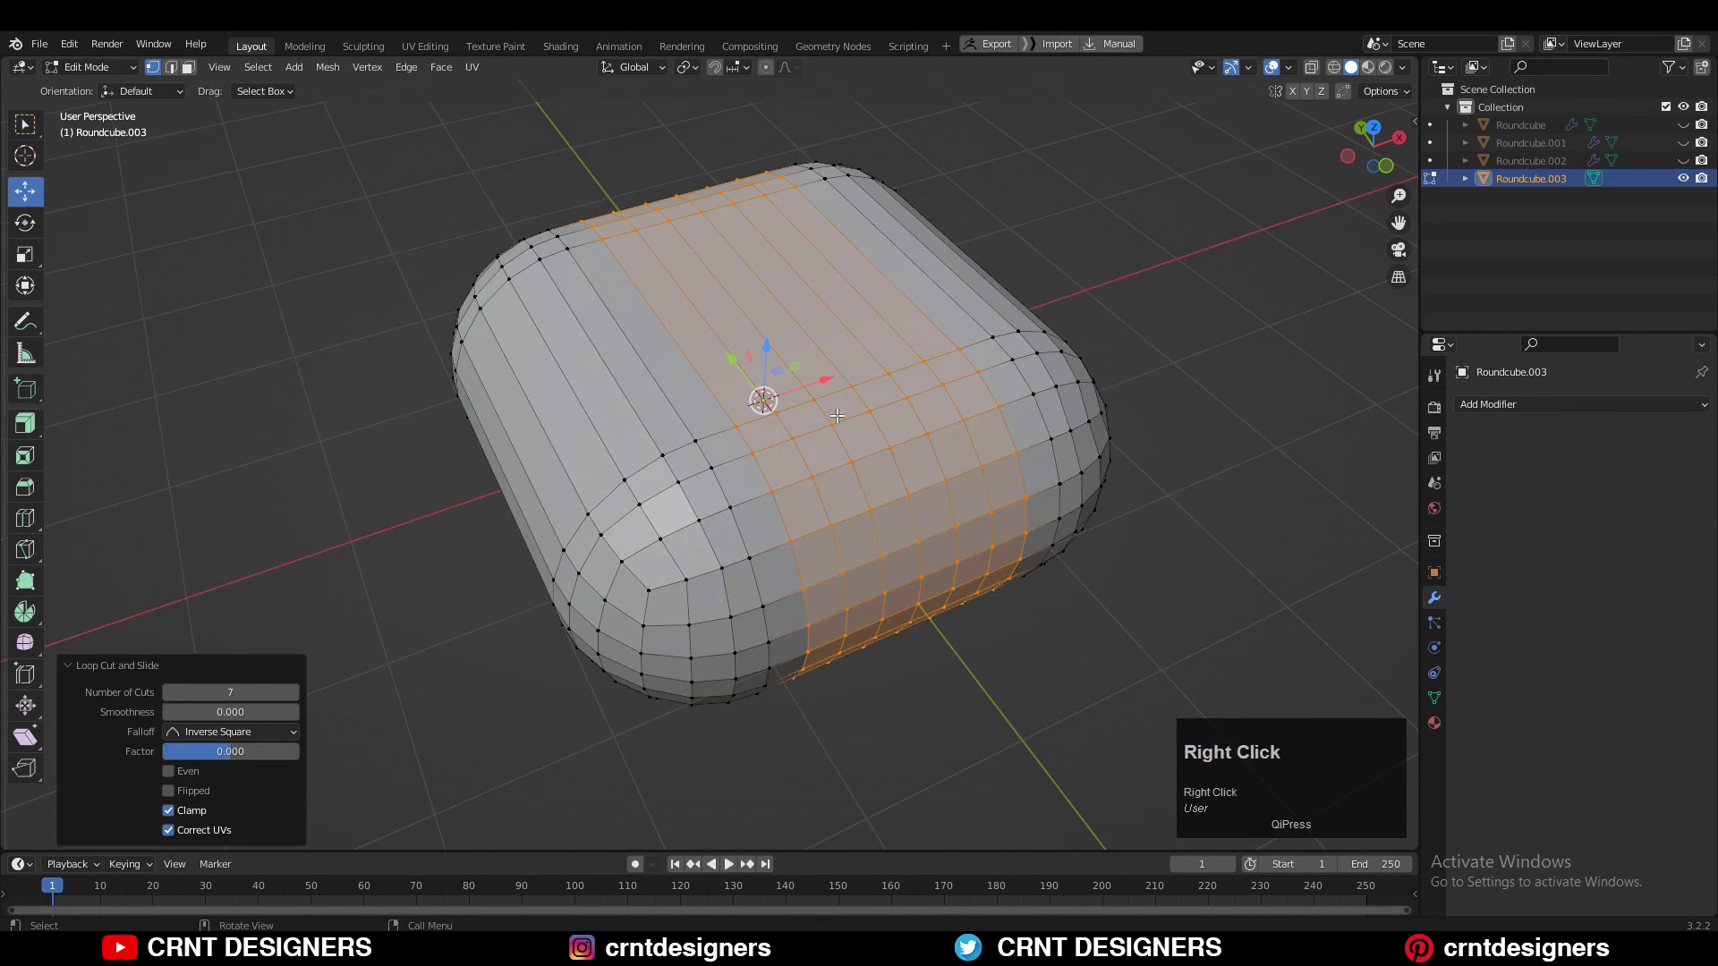
Add 6 evenly spaced, unslid loop cuts running along X through the middle section between the front and back.
{"action": "middle_click_drag", "start_coordinate": [776, 429], "coordinate": [841, 358]}
{"action": "key", "text": "ctrl+r"}
{"action": "scroll", "coordinate": [865, 332], "scroll_direction": "up", "scroll_amount": 5}
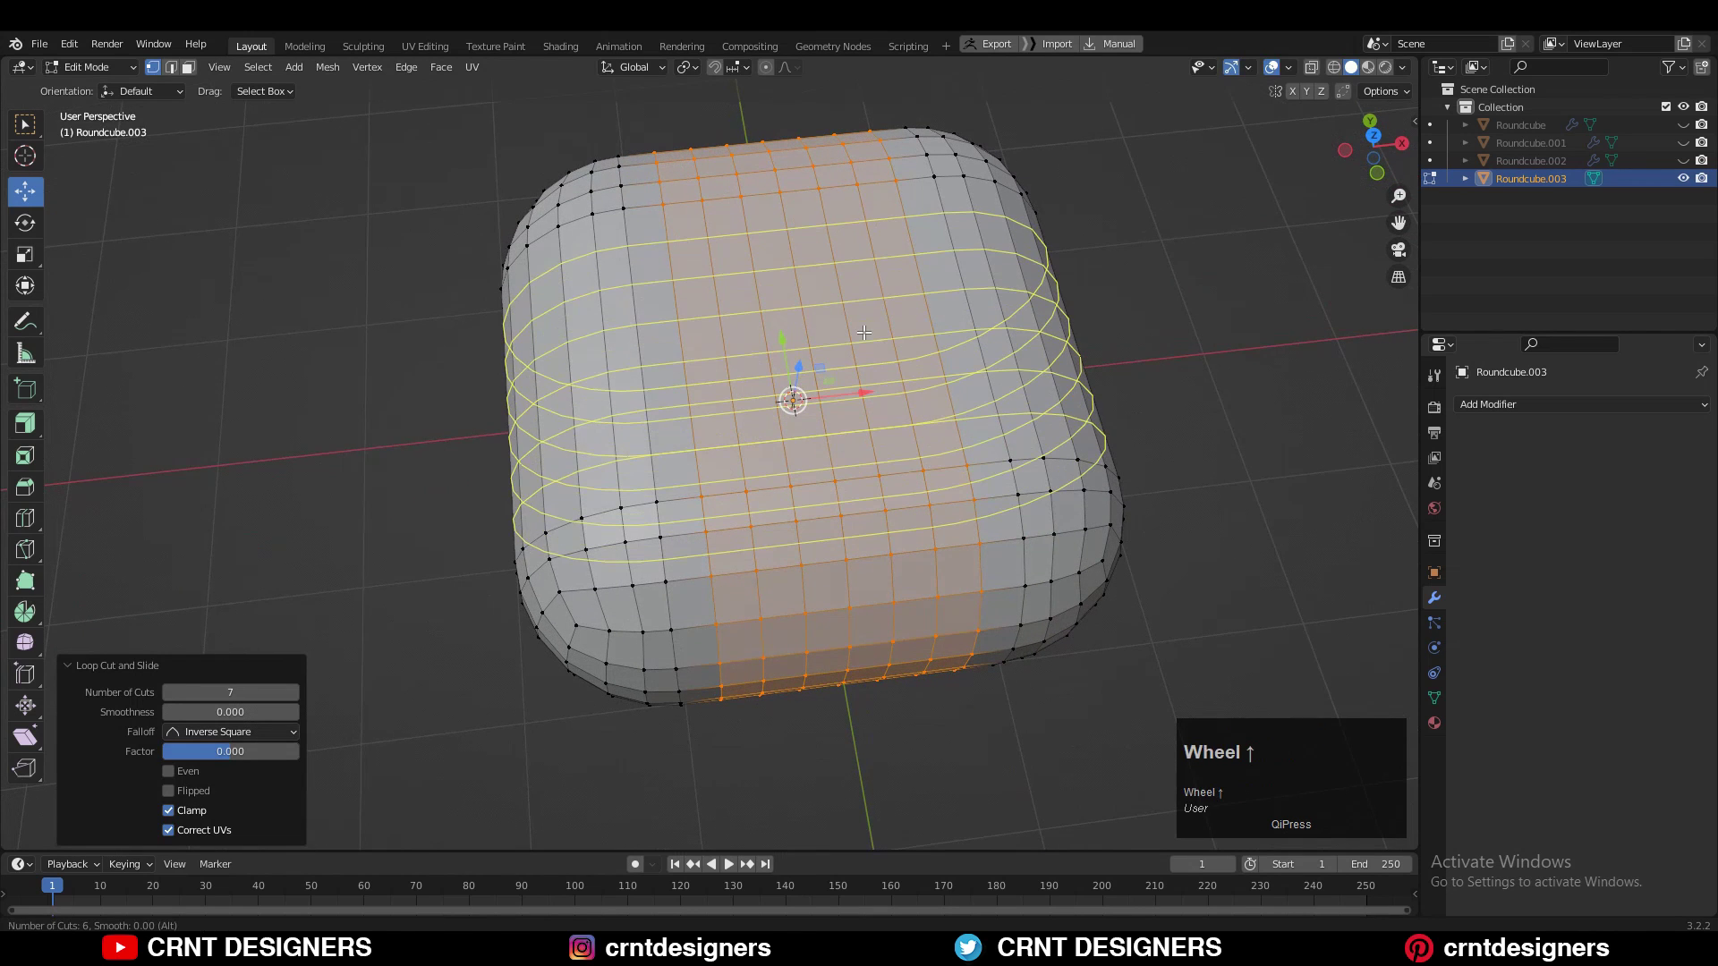
{"action": "left_click", "coordinate": [863, 331]}
{"action": "right_click", "coordinate": [609, 409]}
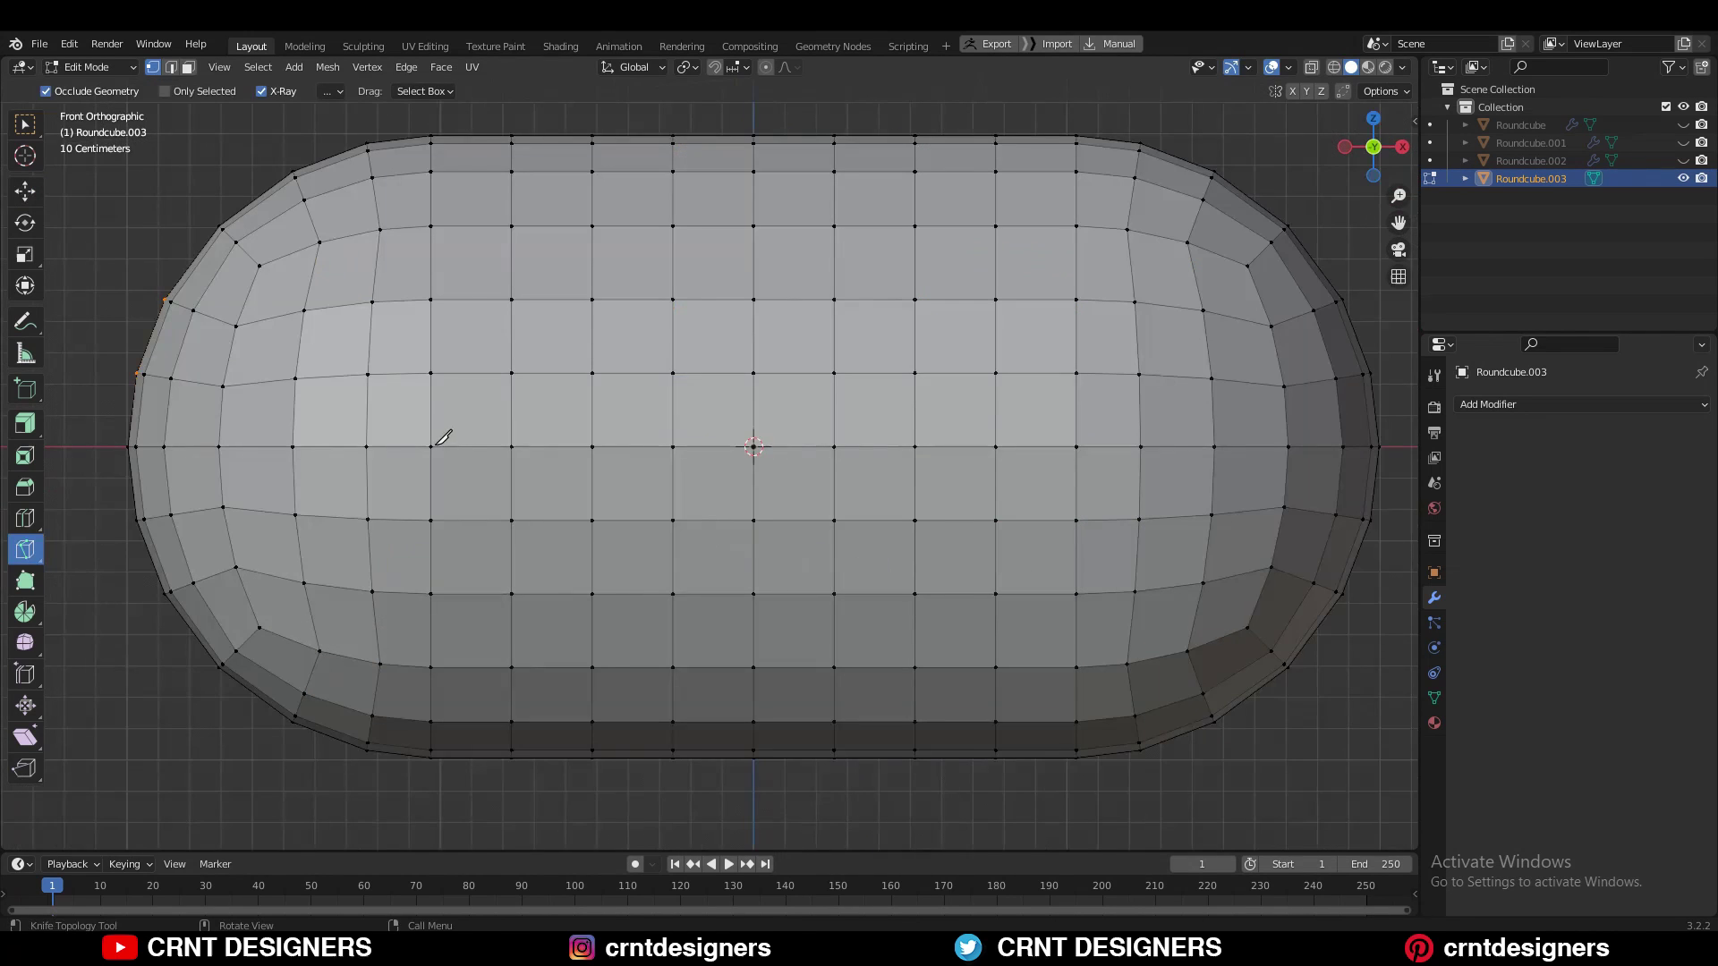
On the front, knife two diagonal edges from the left end of the middle section to the vertices above and below the centre line.
{"action": "left_click", "coordinate": [432, 446]}
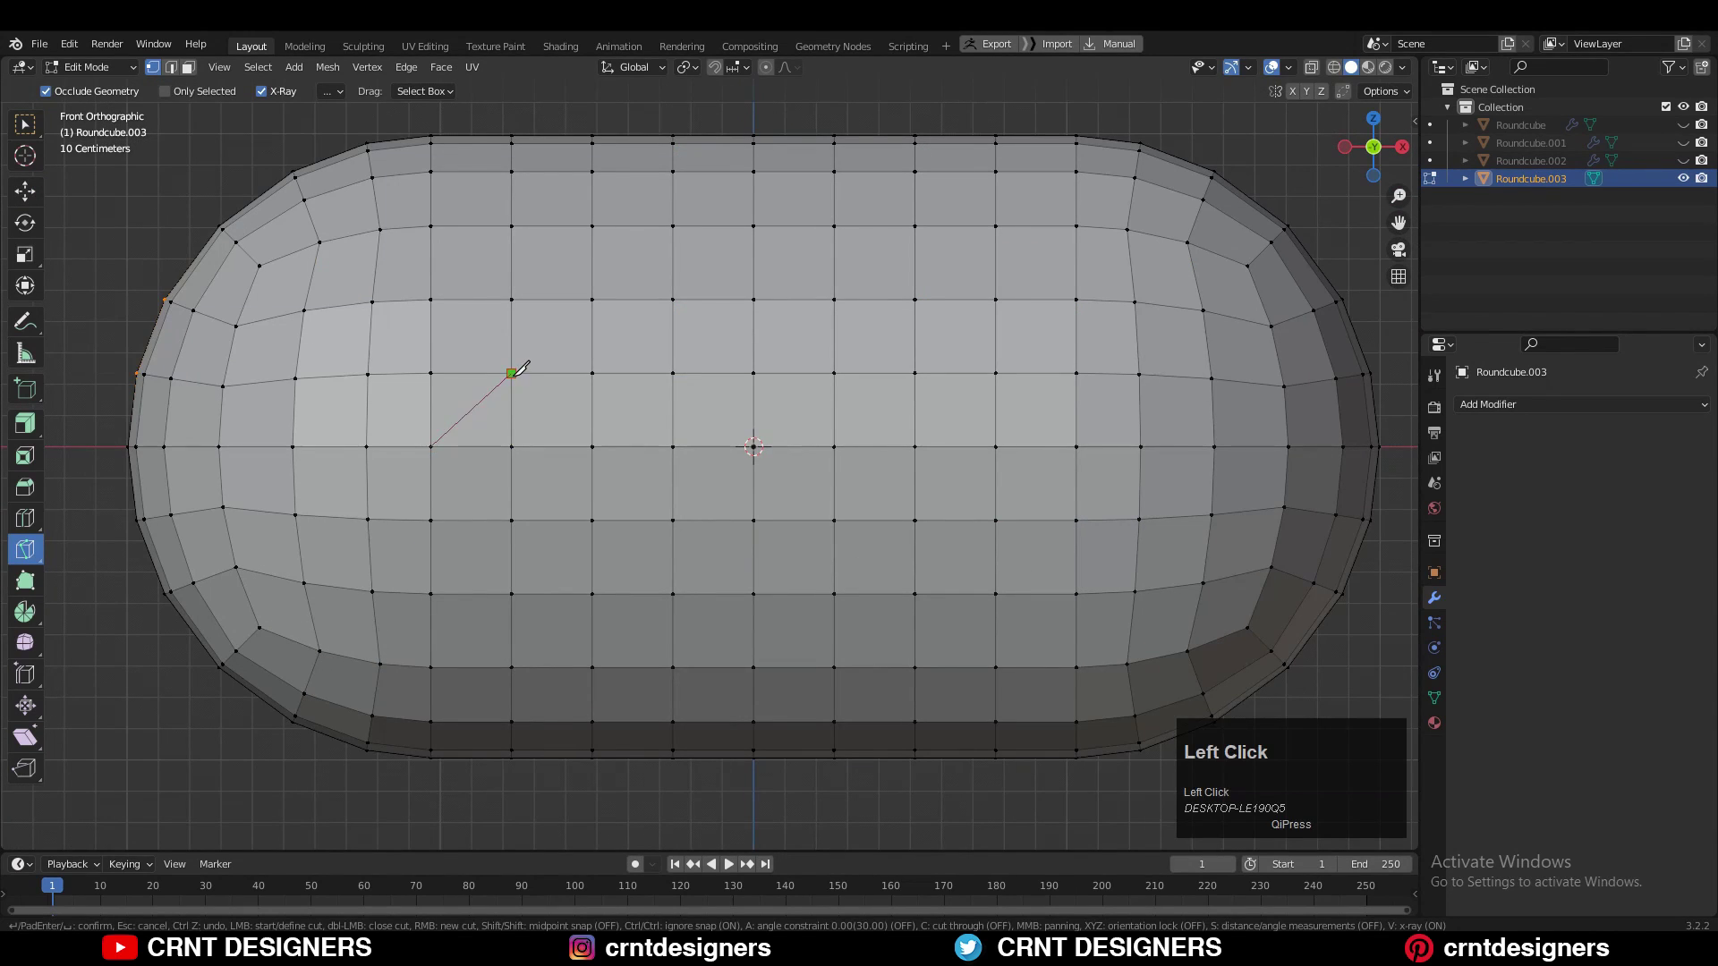
{"action": "key", "text": "space"}
{"action": "left_click", "coordinate": [430, 447]}
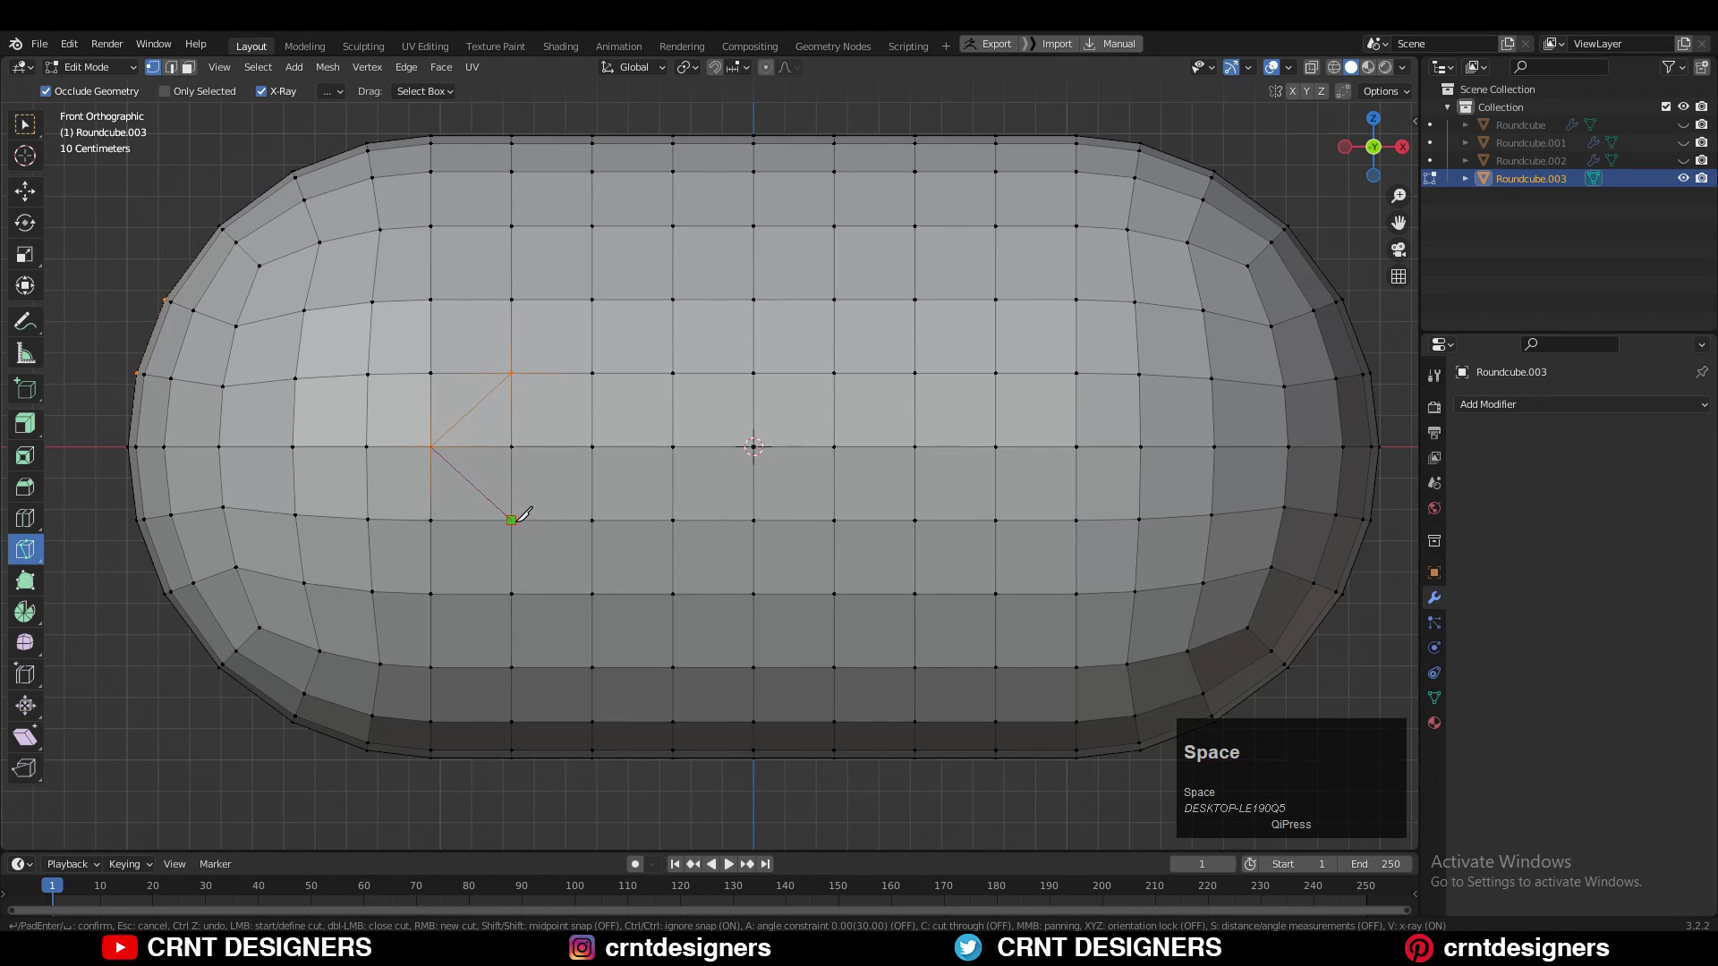
{"action": "key", "text": "space"}
Symmetrize the entire mesh in the -X to +X direction.
{"action": "key", "text": "a"}
{"action": "left_click", "coordinate": [317, 68]}
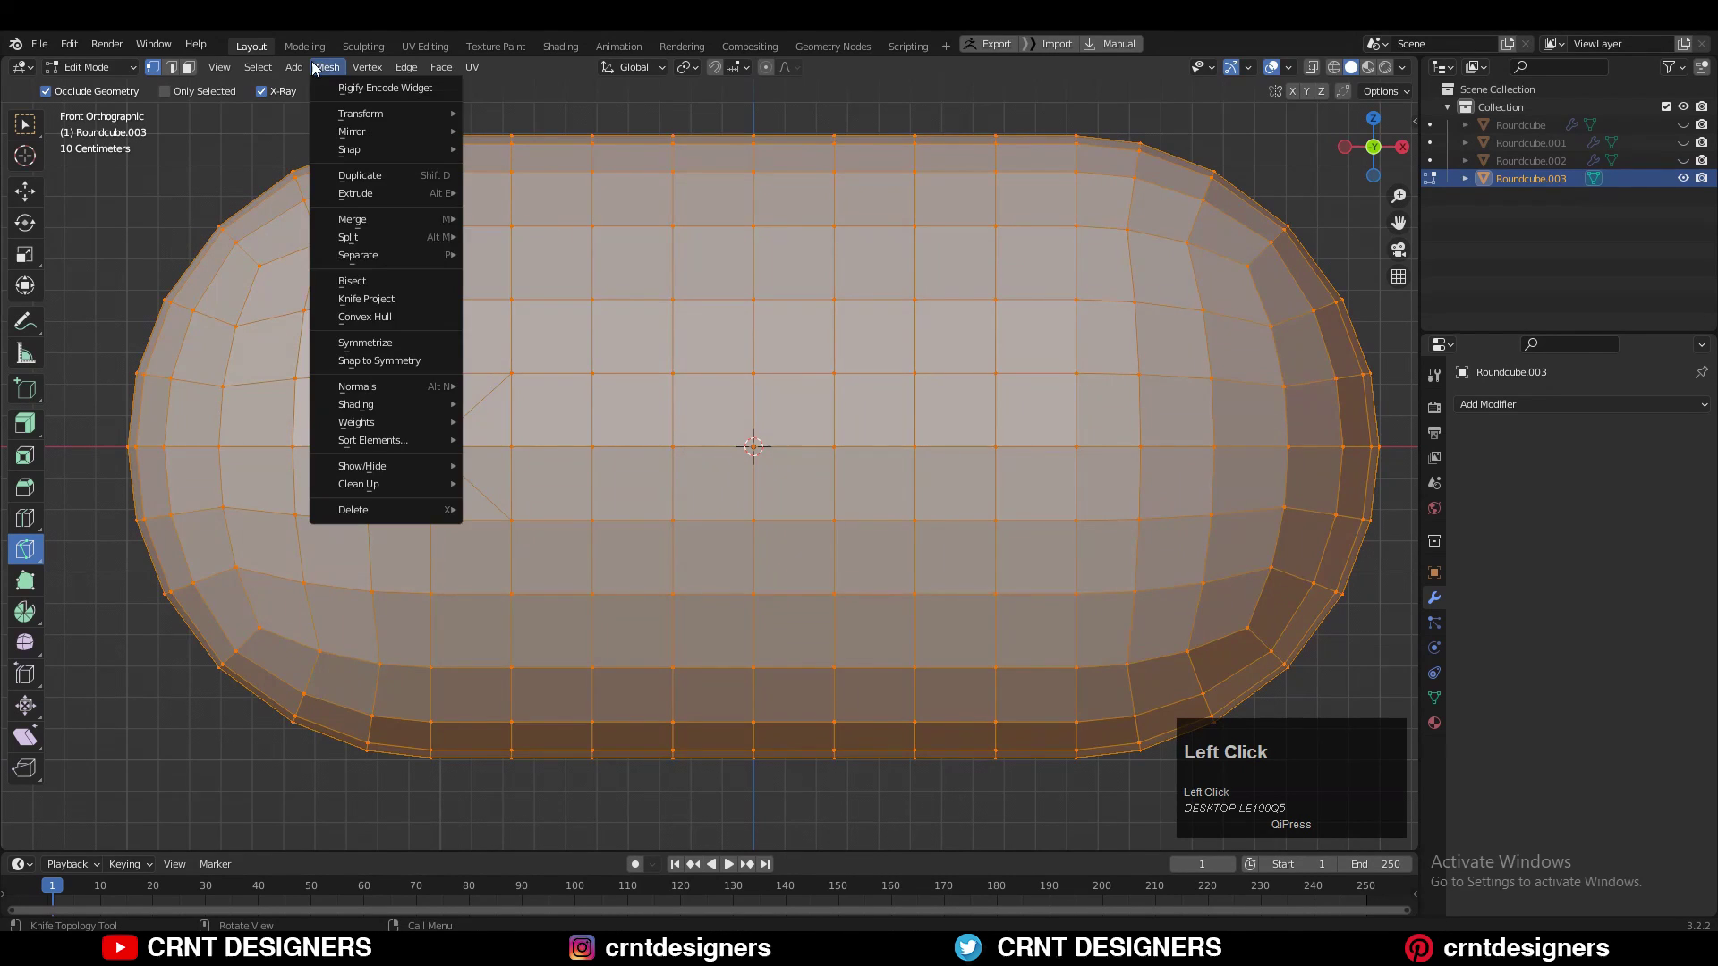
{"action": "left_click", "coordinate": [380, 350]}
{"action": "left_click", "coordinate": [260, 810]}
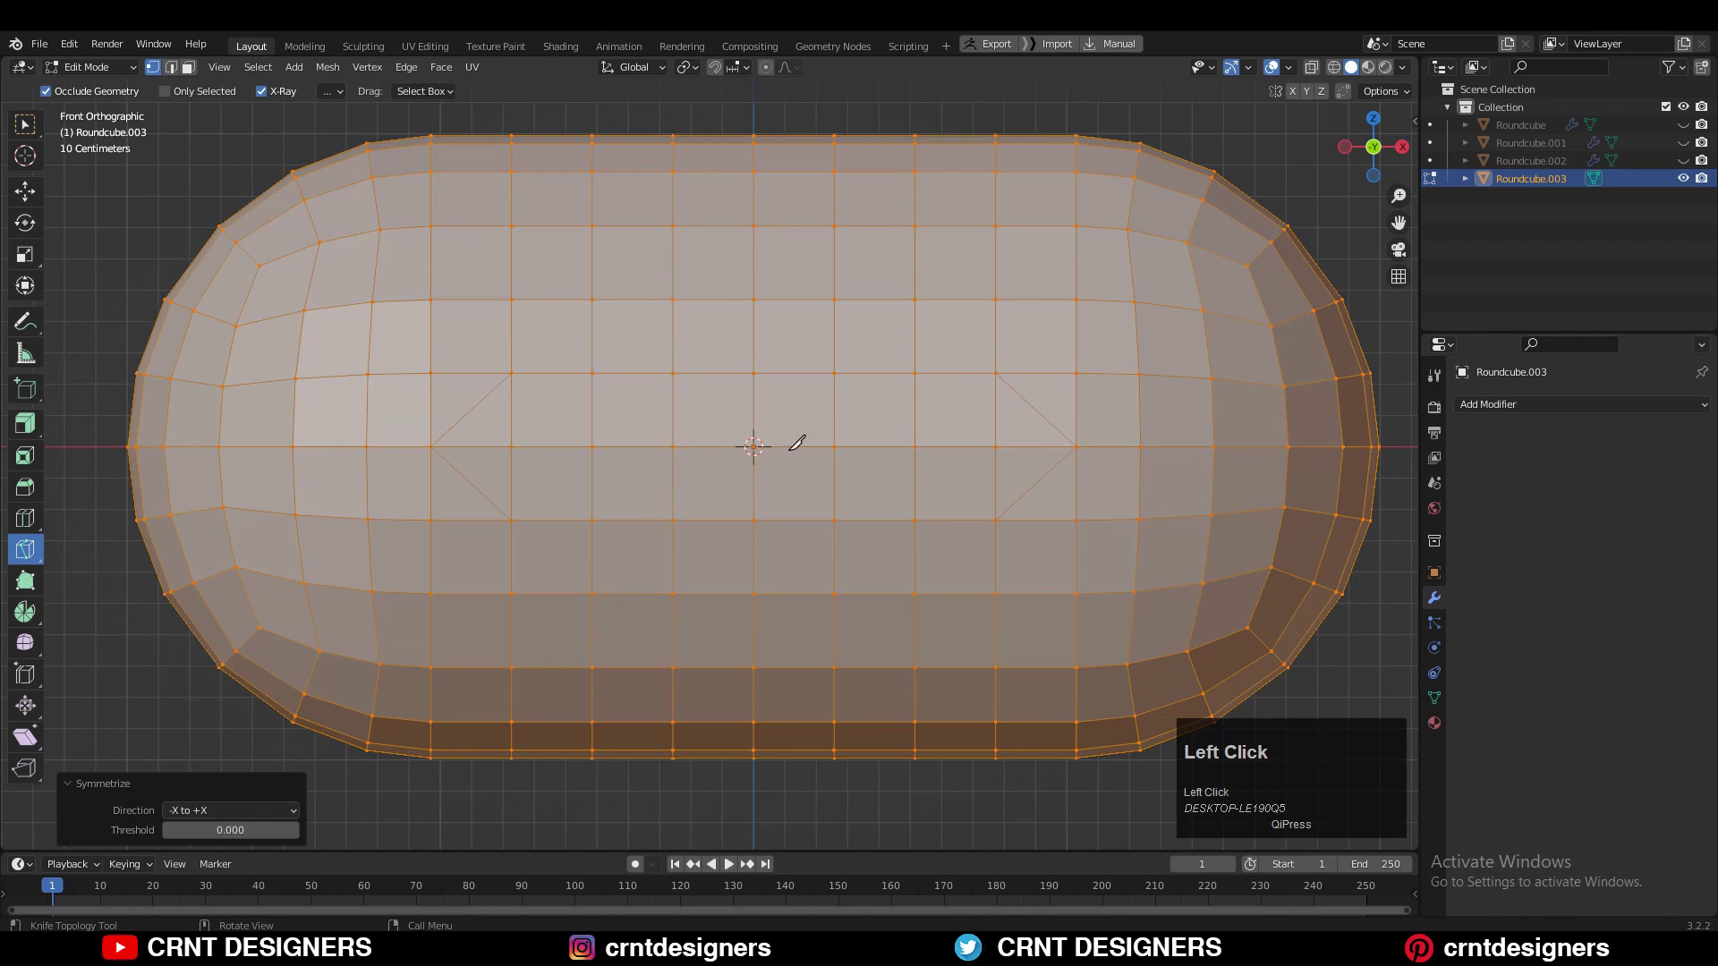
Bevel the front hexagon's outline and the central seam loop around the sides with a width of about 0.04 m.
{"action": "left_click", "coordinate": [490, 433], "text": "shift"}
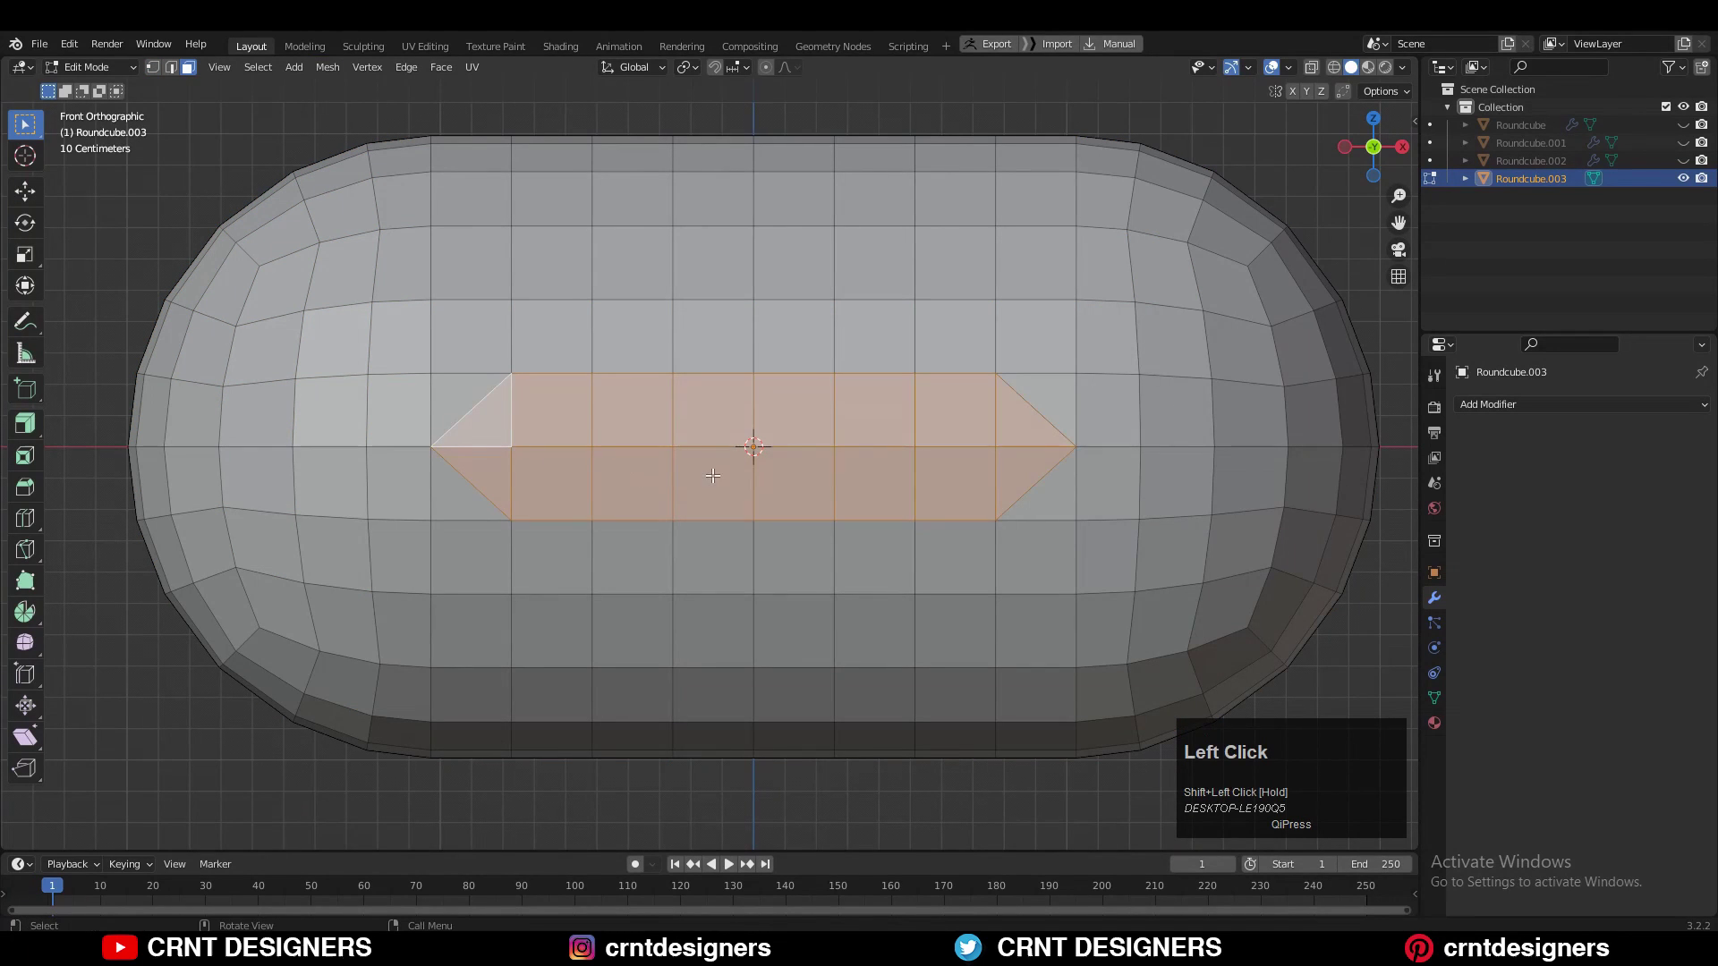
{"action": "key", "text": "2"}
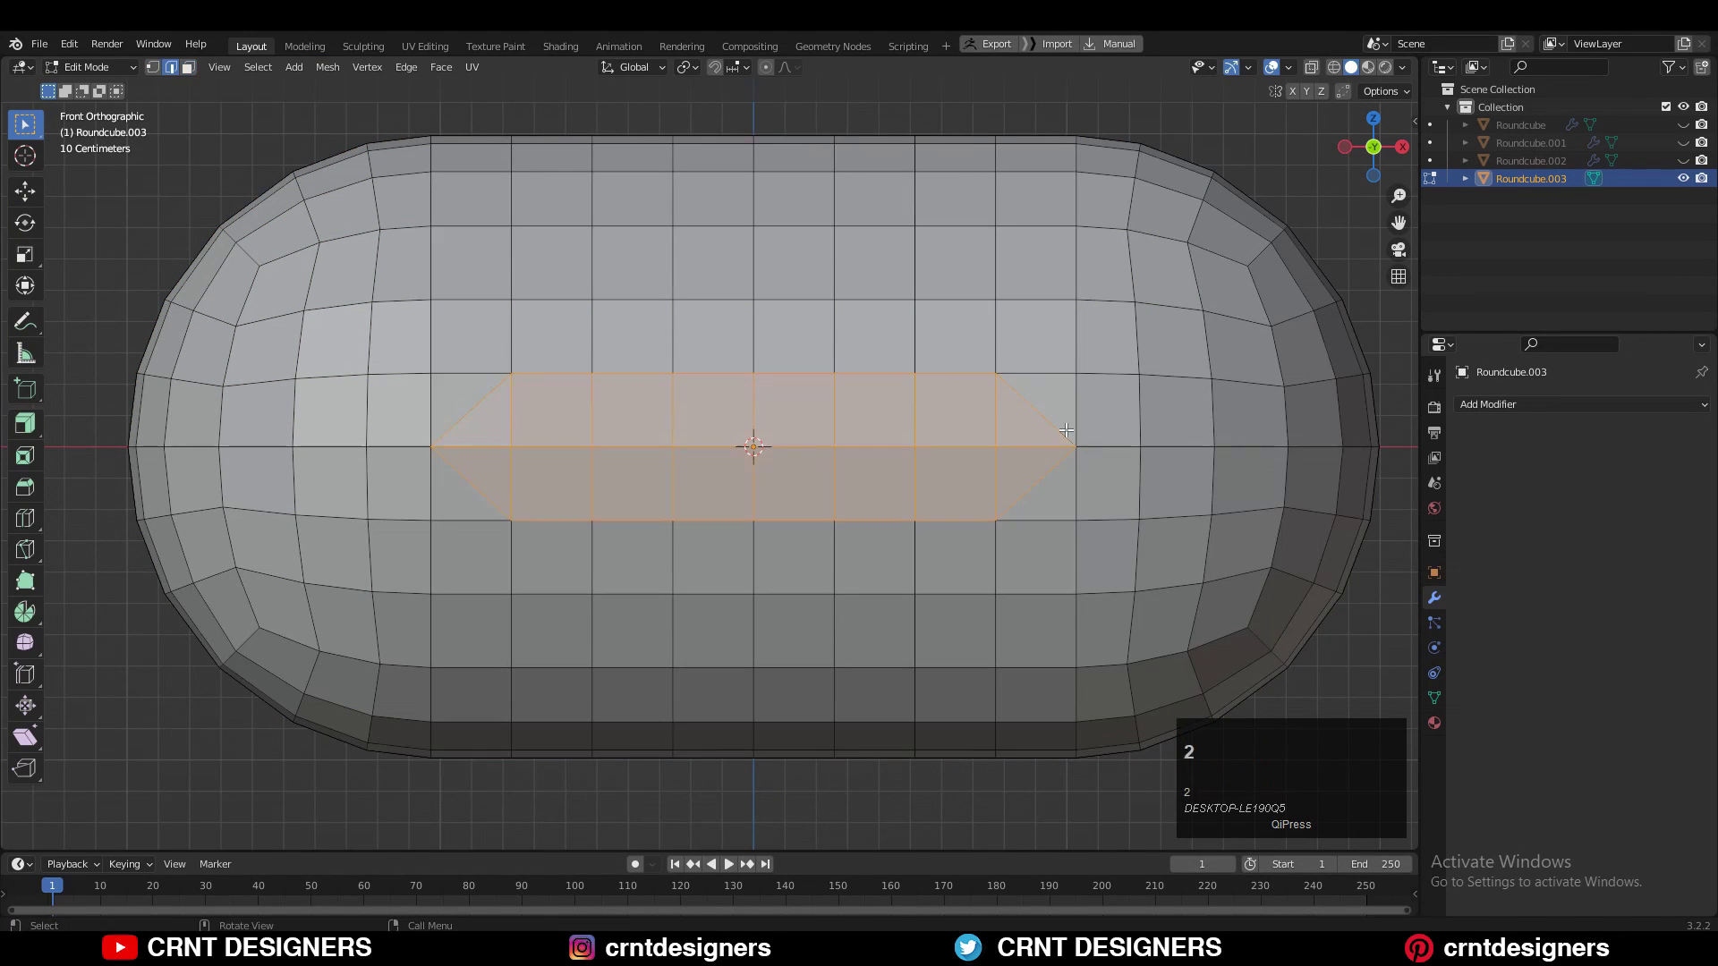
{"action": "left_click", "coordinate": [1083, 452], "text": "alt"}
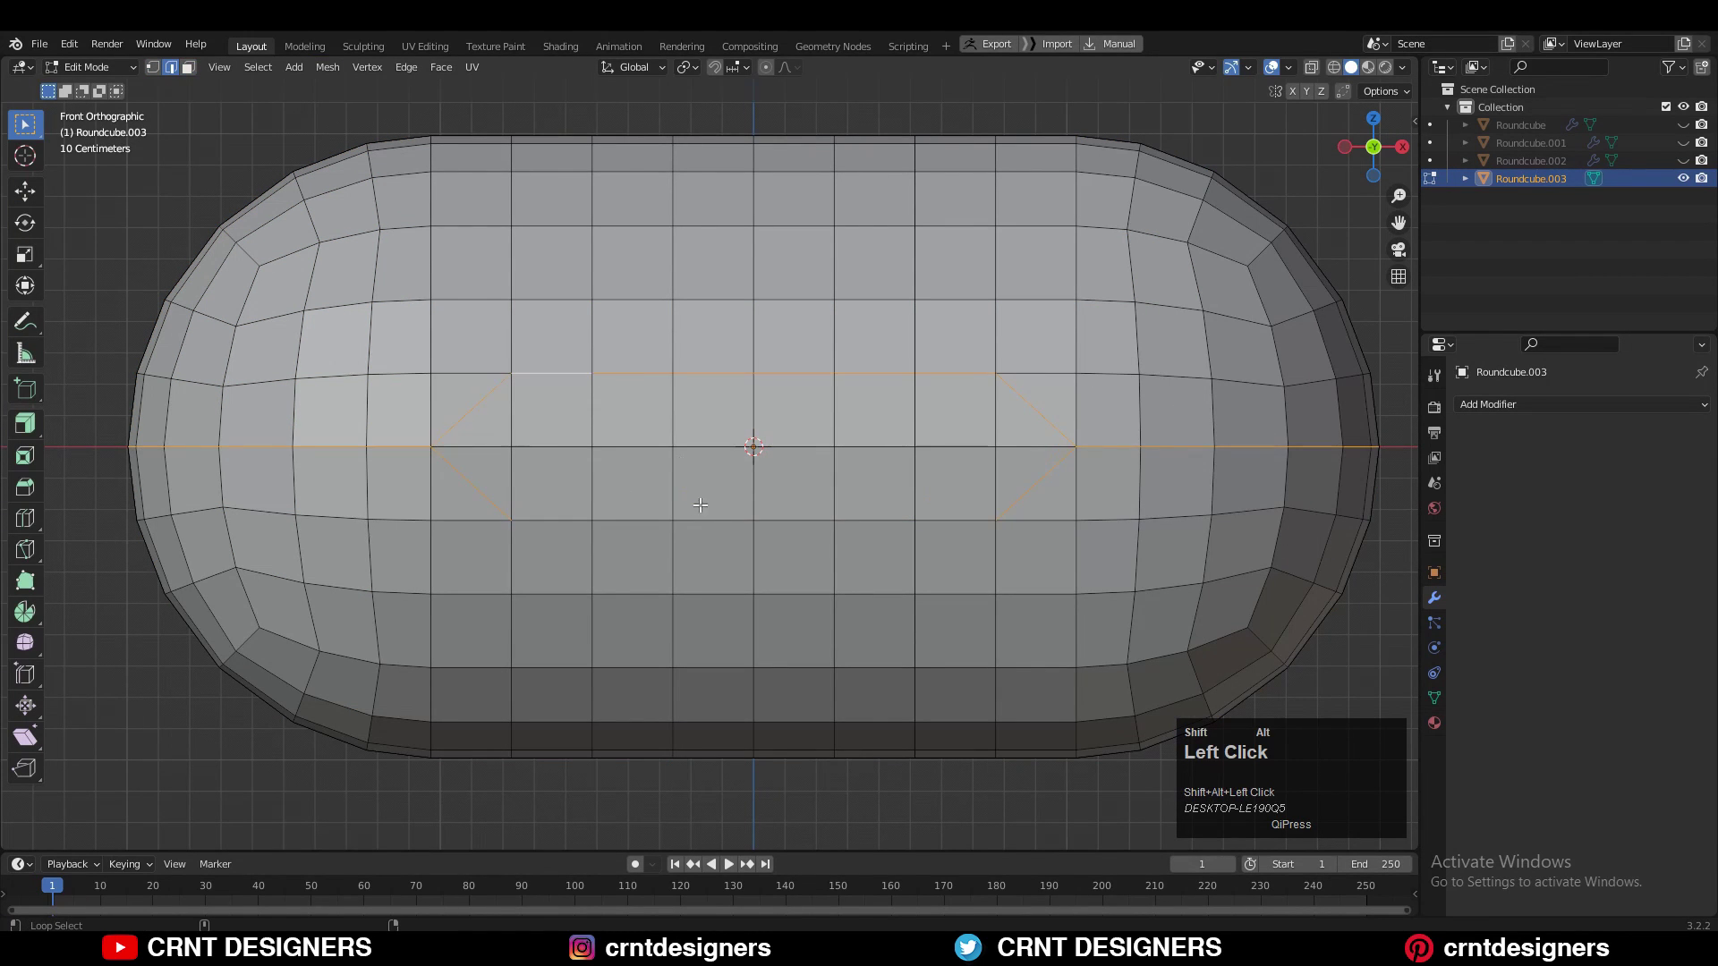
{"action": "key", "text": "ctrl+b"}
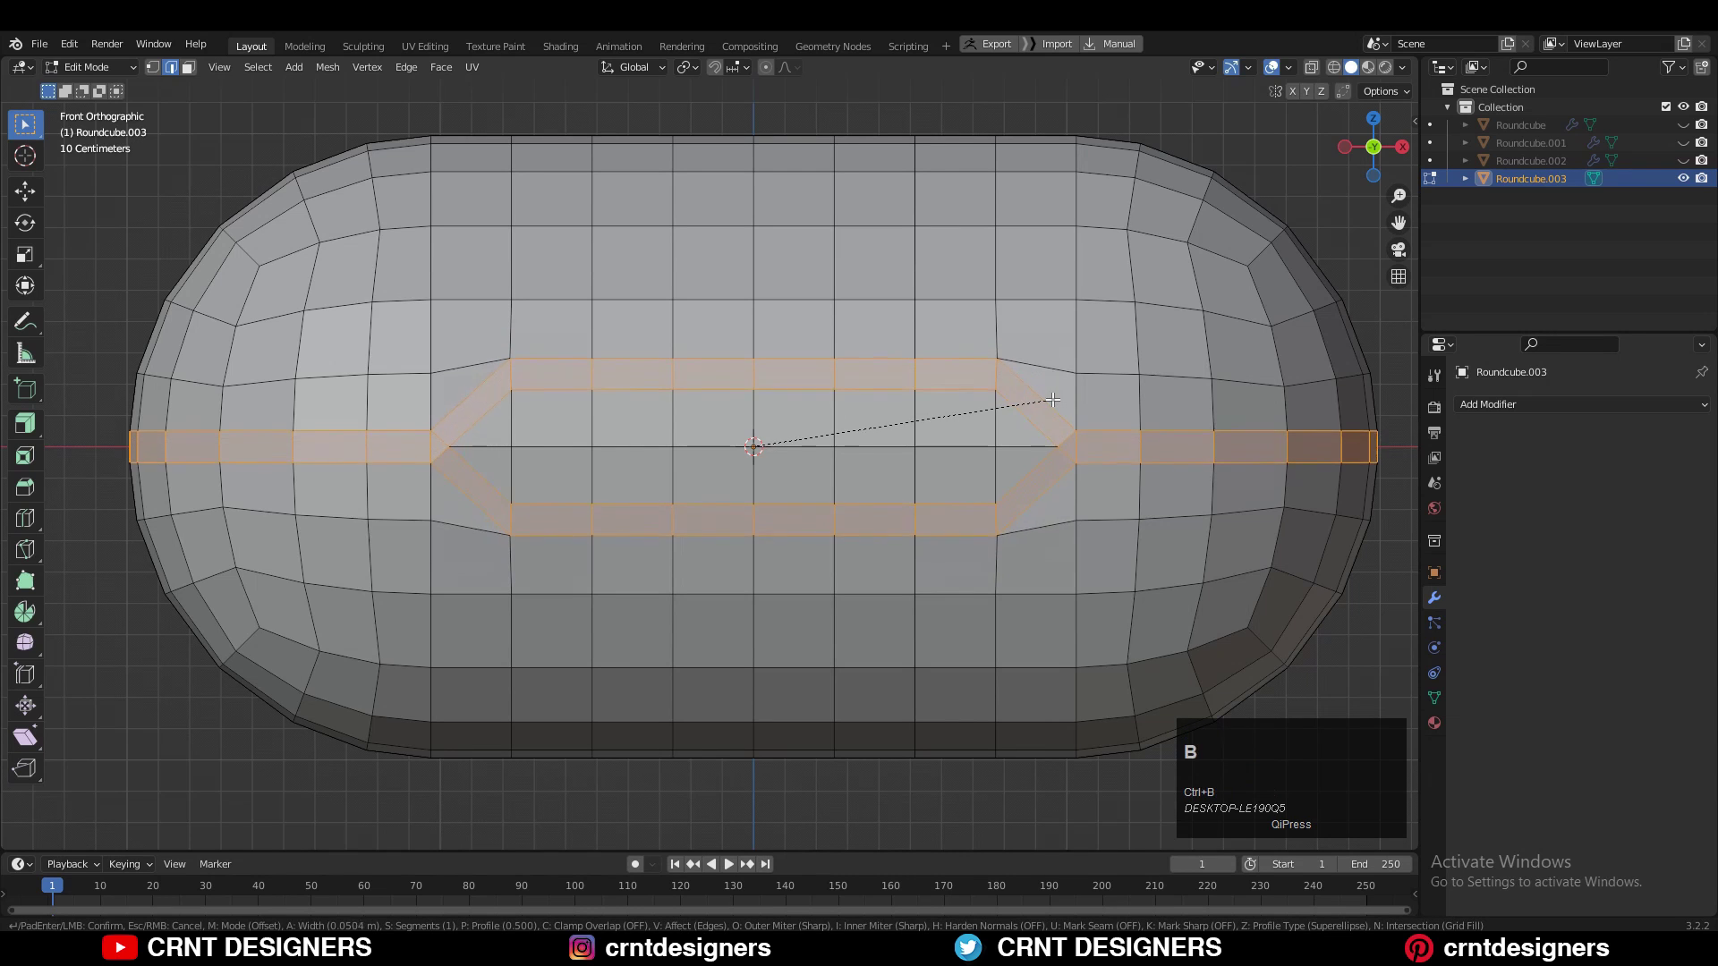
{"action": "left_click", "coordinate": [993, 388]}
Add a centred loop cut along the beveled side seam and connect the vertex pair at the hexagon's left tip.
{"action": "scroll", "coordinate": [508, 429], "scroll_direction": "up", "scroll_amount": 1}
{"action": "left_click", "coordinate": [506, 422], "text": "alt"}
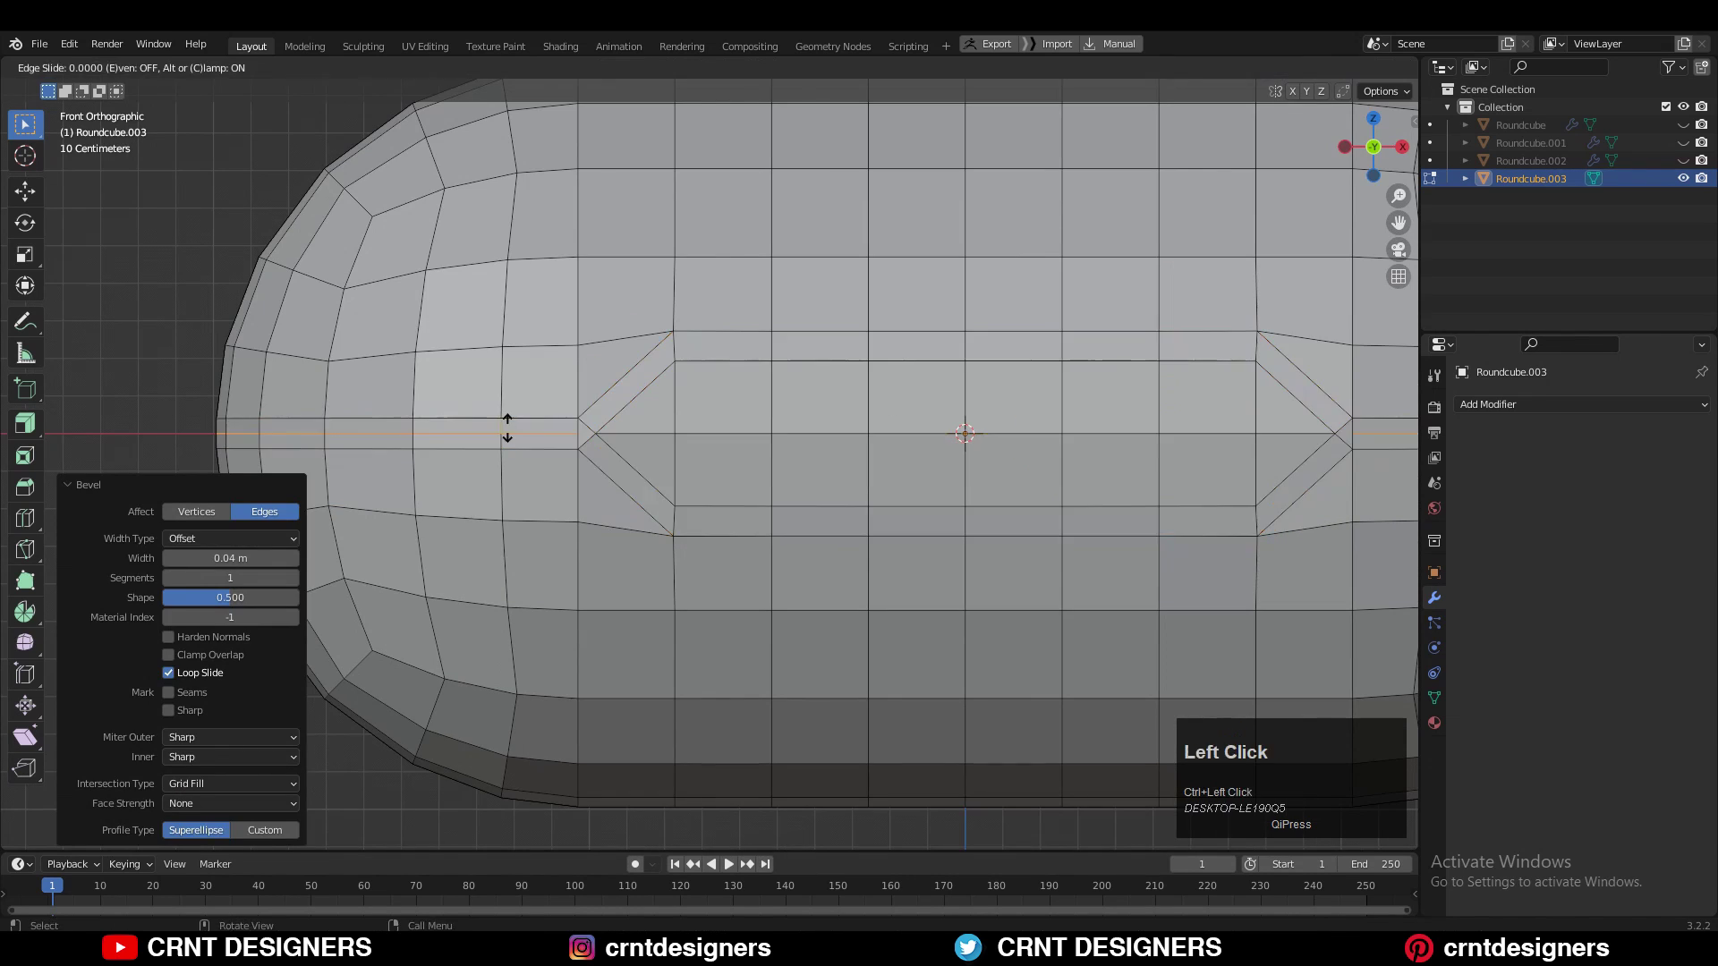
{"action": "key", "text": "1"}
{"action": "right_click", "coordinate": [598, 433]}
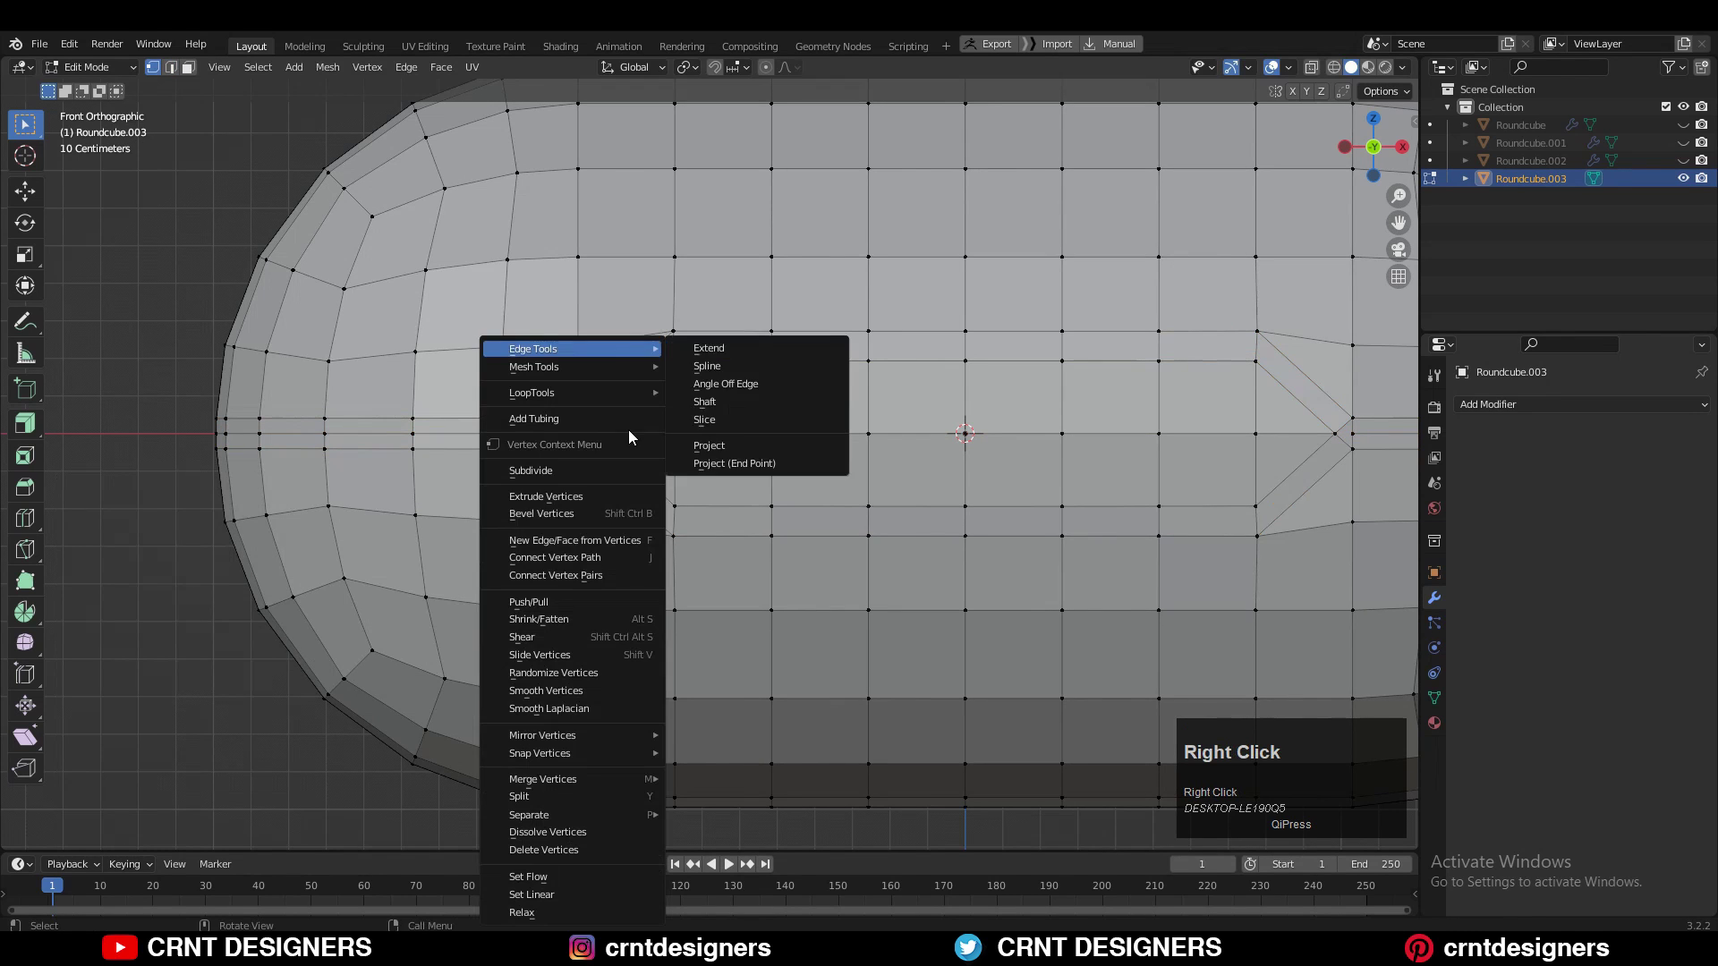
{"action": "left_click", "coordinate": [588, 577]}
Connect the seam's centre vertex to the tip vertex at the hexagon's right end.
{"action": "scroll", "coordinate": [1173, 443], "scroll_direction": "down", "scroll_amount": 2}
{"action": "middle_click_drag", "start_coordinate": [1172, 443], "coordinate": [1091, 407], "text": "shift"}
{"action": "left_click_drag", "start_coordinate": [1069, 417], "coordinate": [1069, 418]}
{"action": "right_click", "coordinate": [1012, 391]}
{"action": "left_click", "coordinate": [1012, 391]}
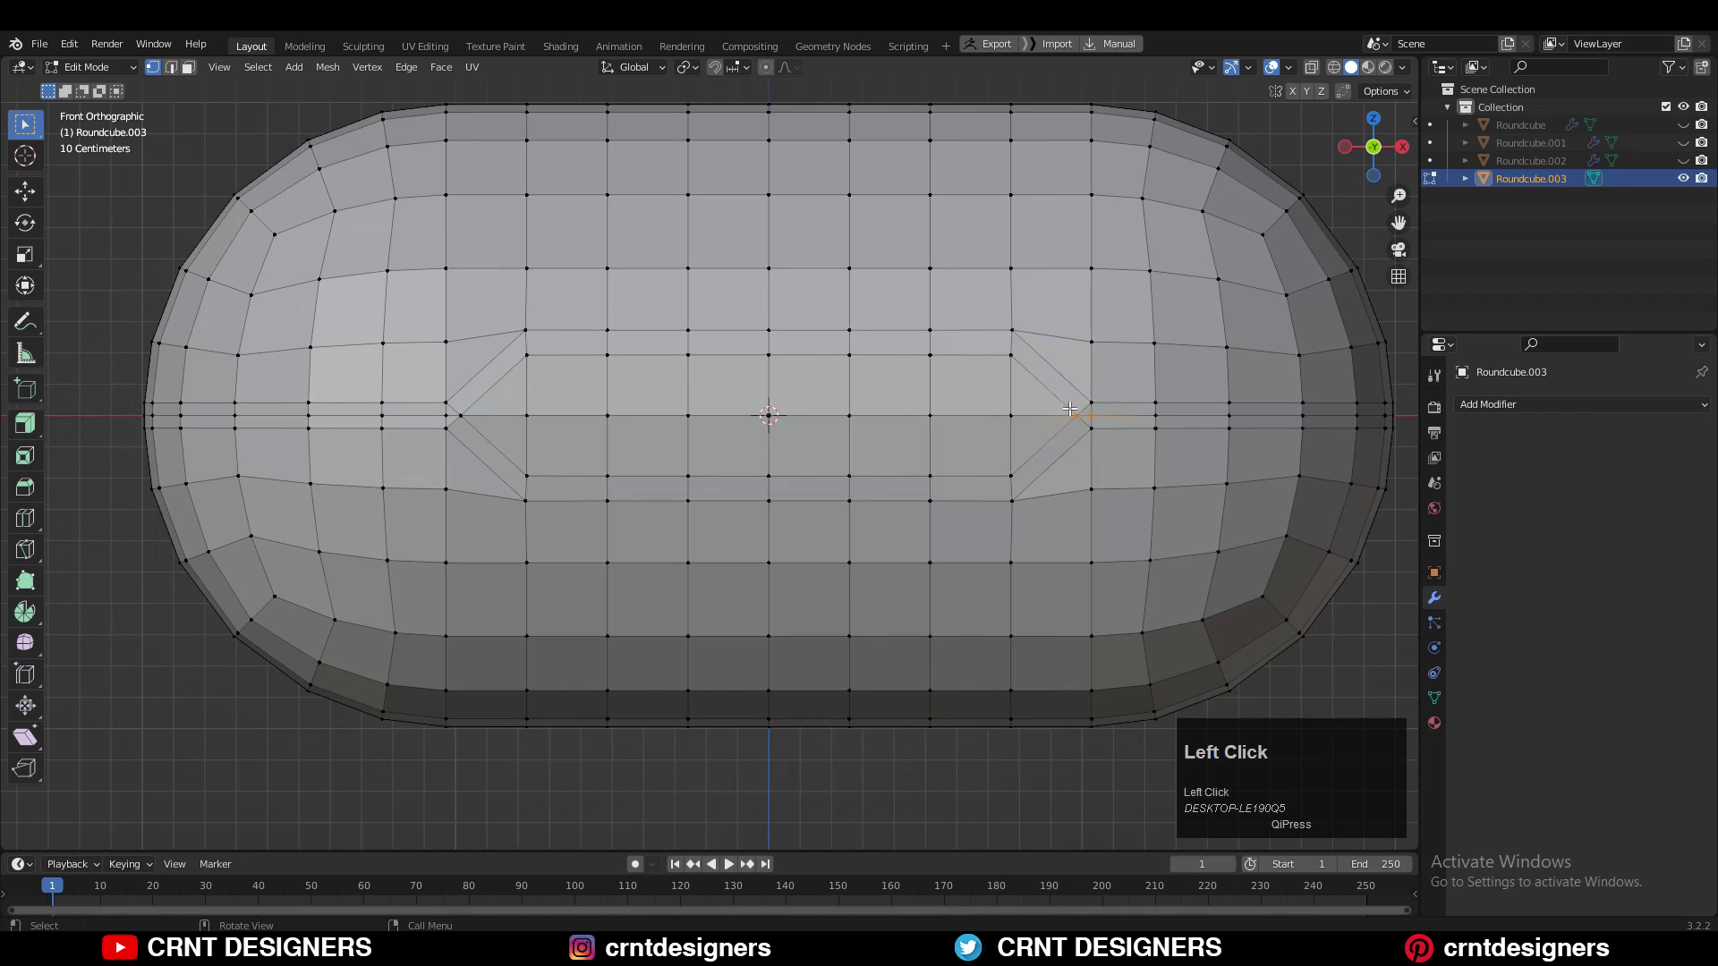
Dissolve the short vertical edges where the side seam meets the hexagon's right and left tips.
{"action": "key", "text": "2"}
{"action": "left_click", "coordinate": [1087, 411]}
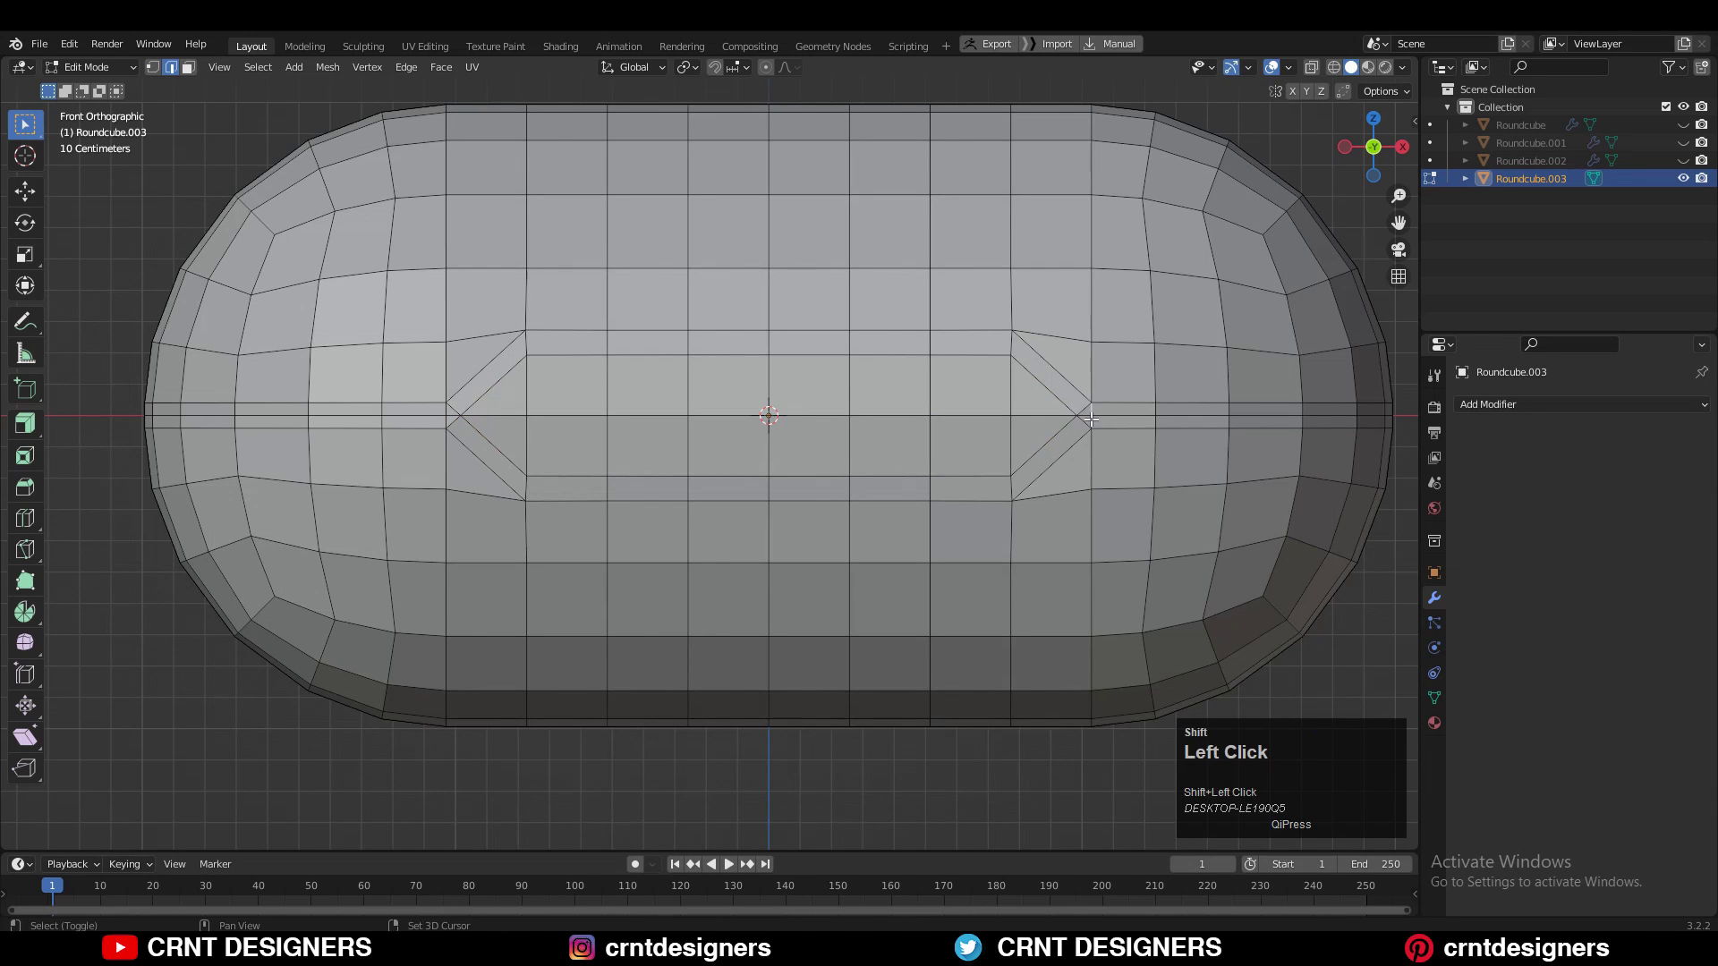
{"action": "key", "text": "ctrl+x"}
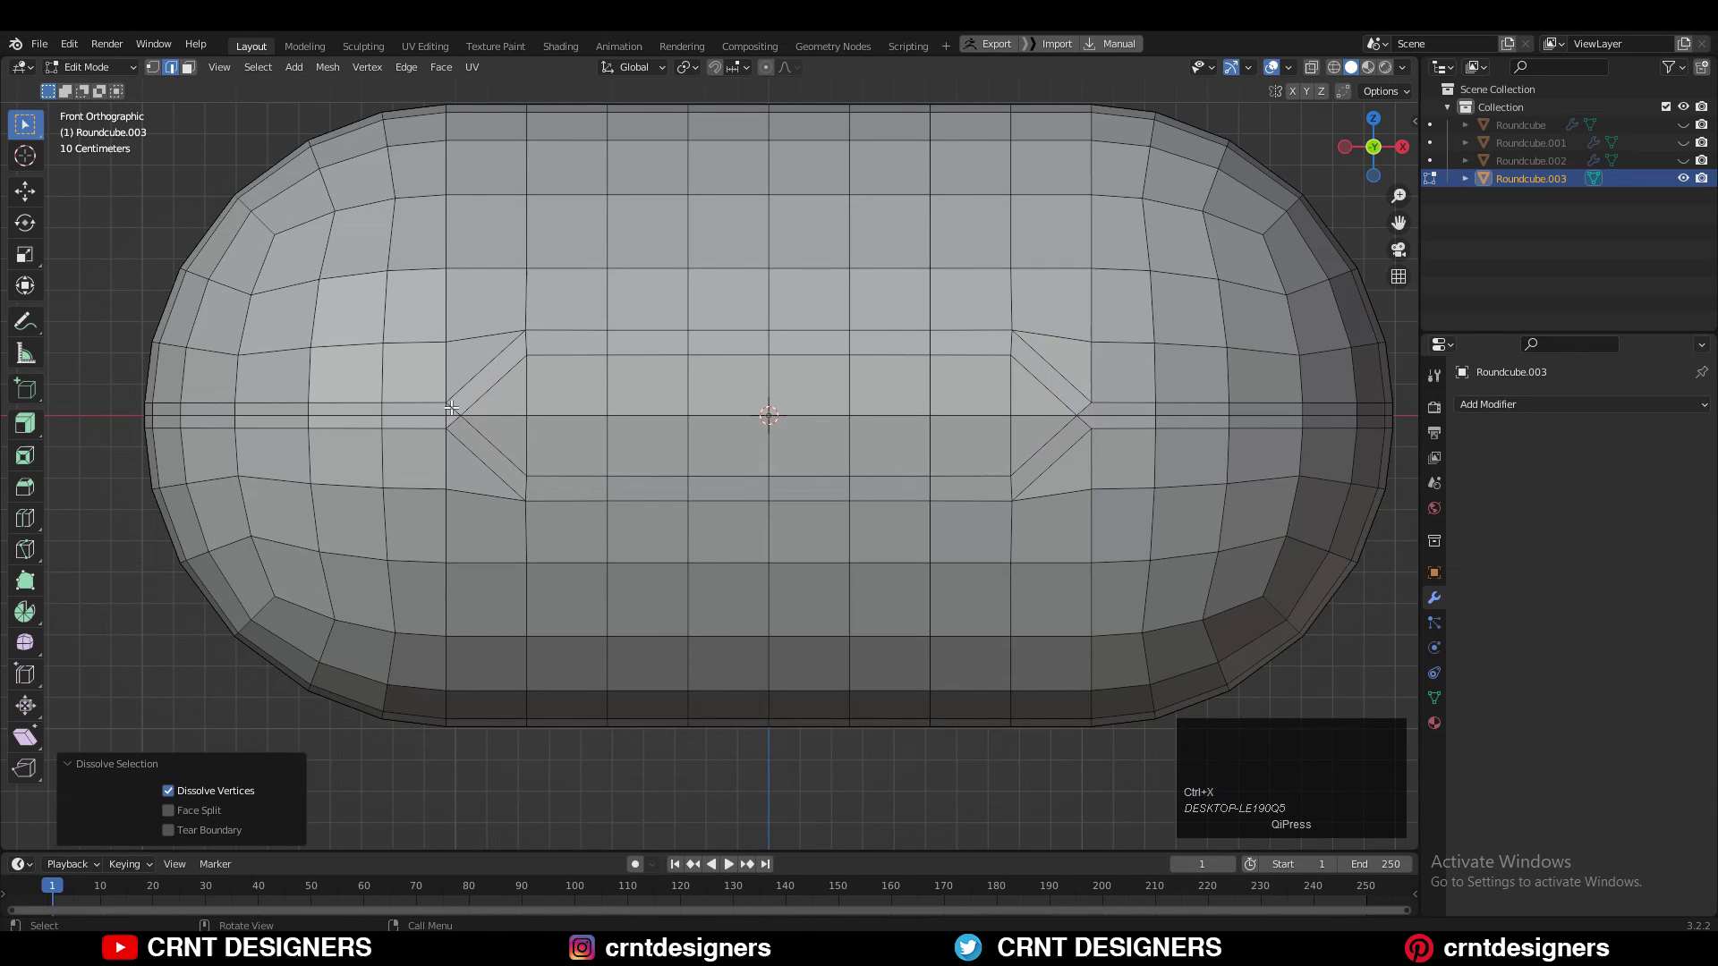
{"action": "left_click", "coordinate": [450, 418], "text": "shift"}
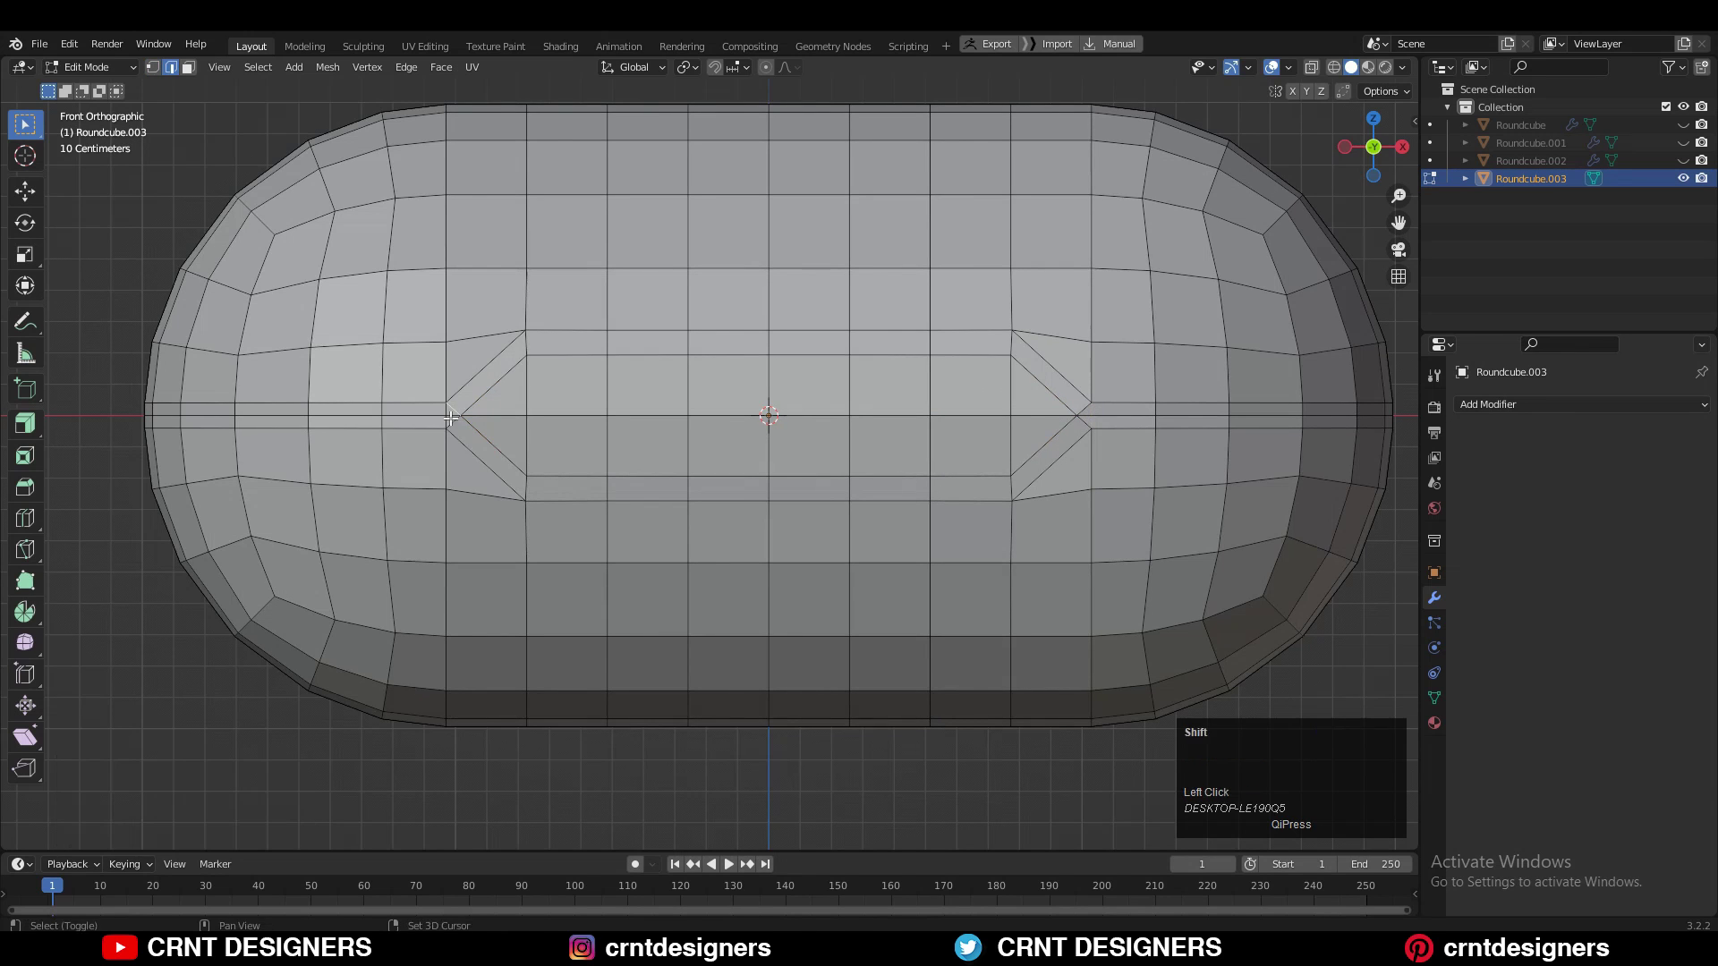
{"action": "key", "text": "ctrl+x"}
Separate the two face loops forming the seam and hexagon border into their own object.
{"action": "key", "text": "3"}
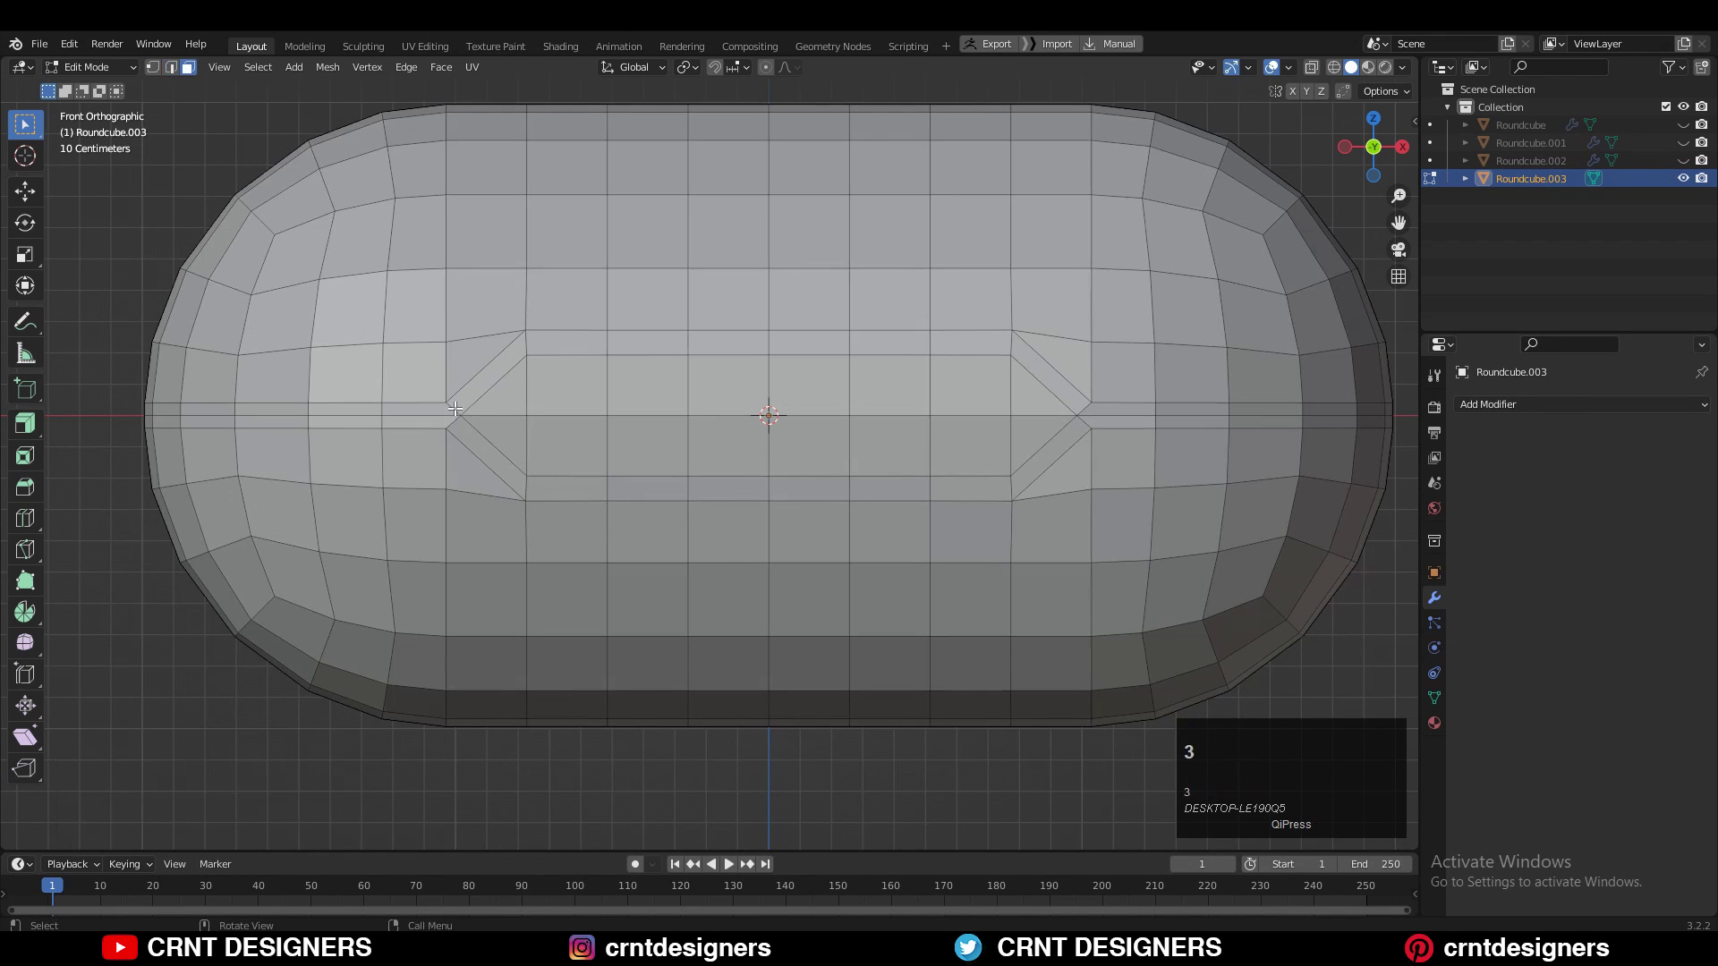
{"action": "left_click", "coordinate": [453, 419], "text": "alt"}
{"action": "left_click", "coordinate": [455, 421], "text": "alt"}
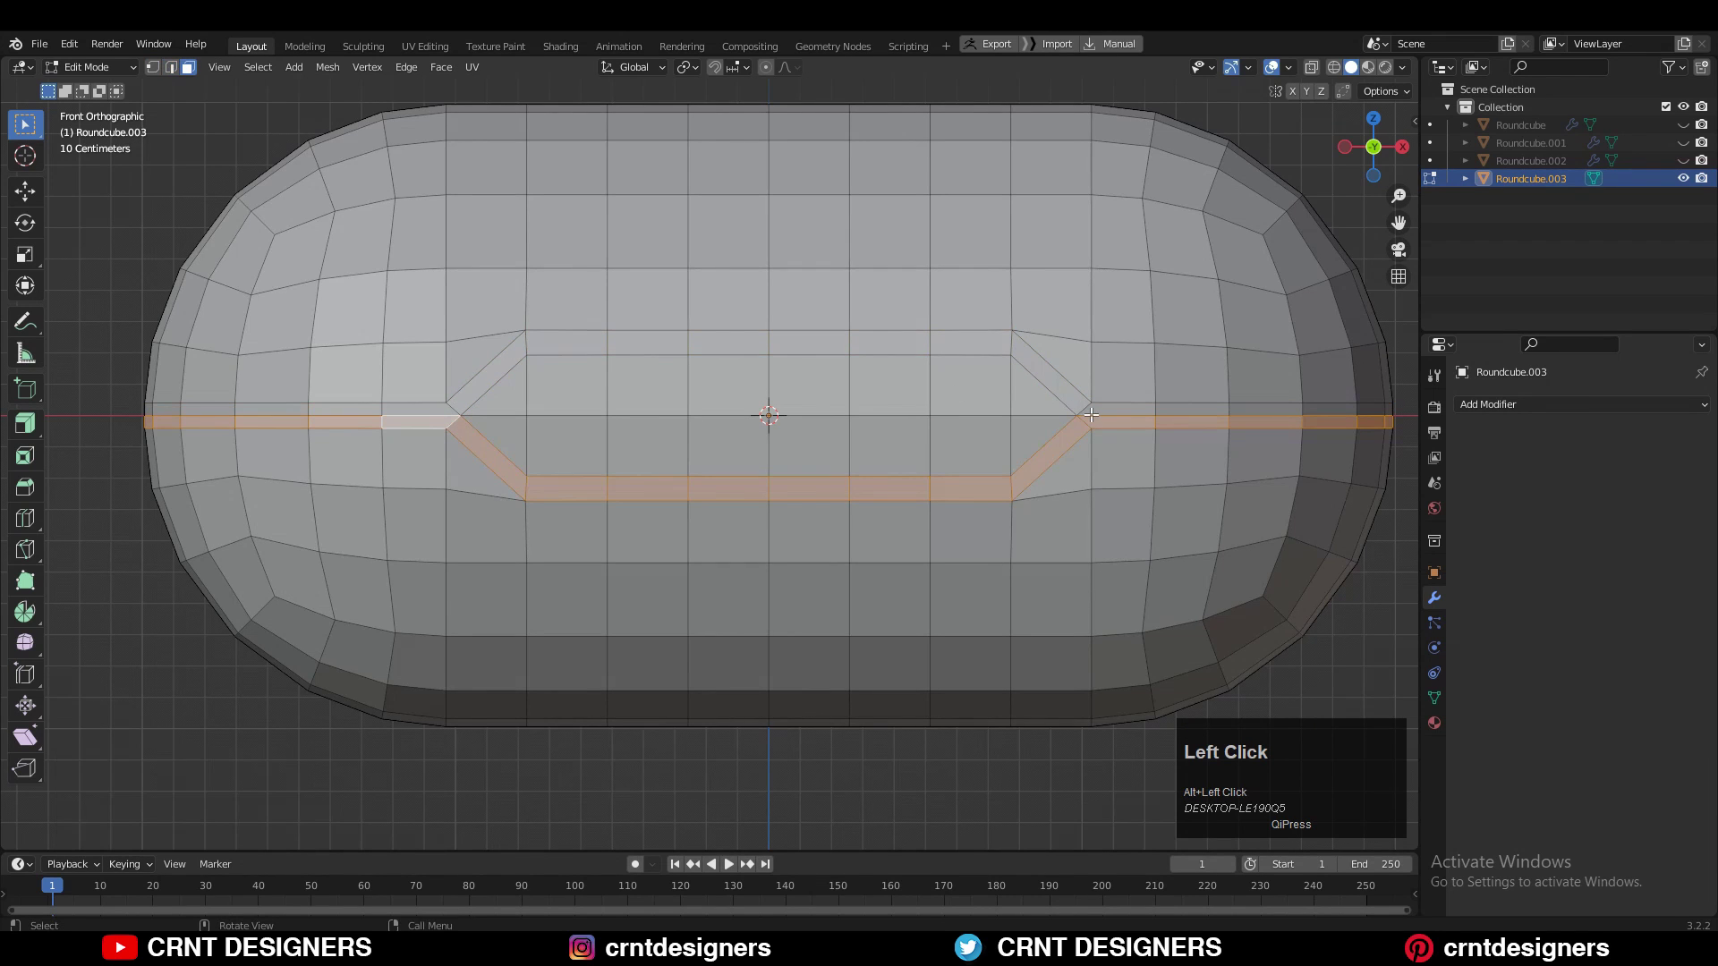
{"action": "left_click", "coordinate": [1148, 409], "text": "alt"}
{"action": "left_click", "coordinate": [1151, 421], "text": "alt+shift"}
{"action": "middle_click_drag", "start_coordinate": [1167, 419], "coordinate": [1118, 416], "text": "shift"}
{"action": "key", "text": "p"}
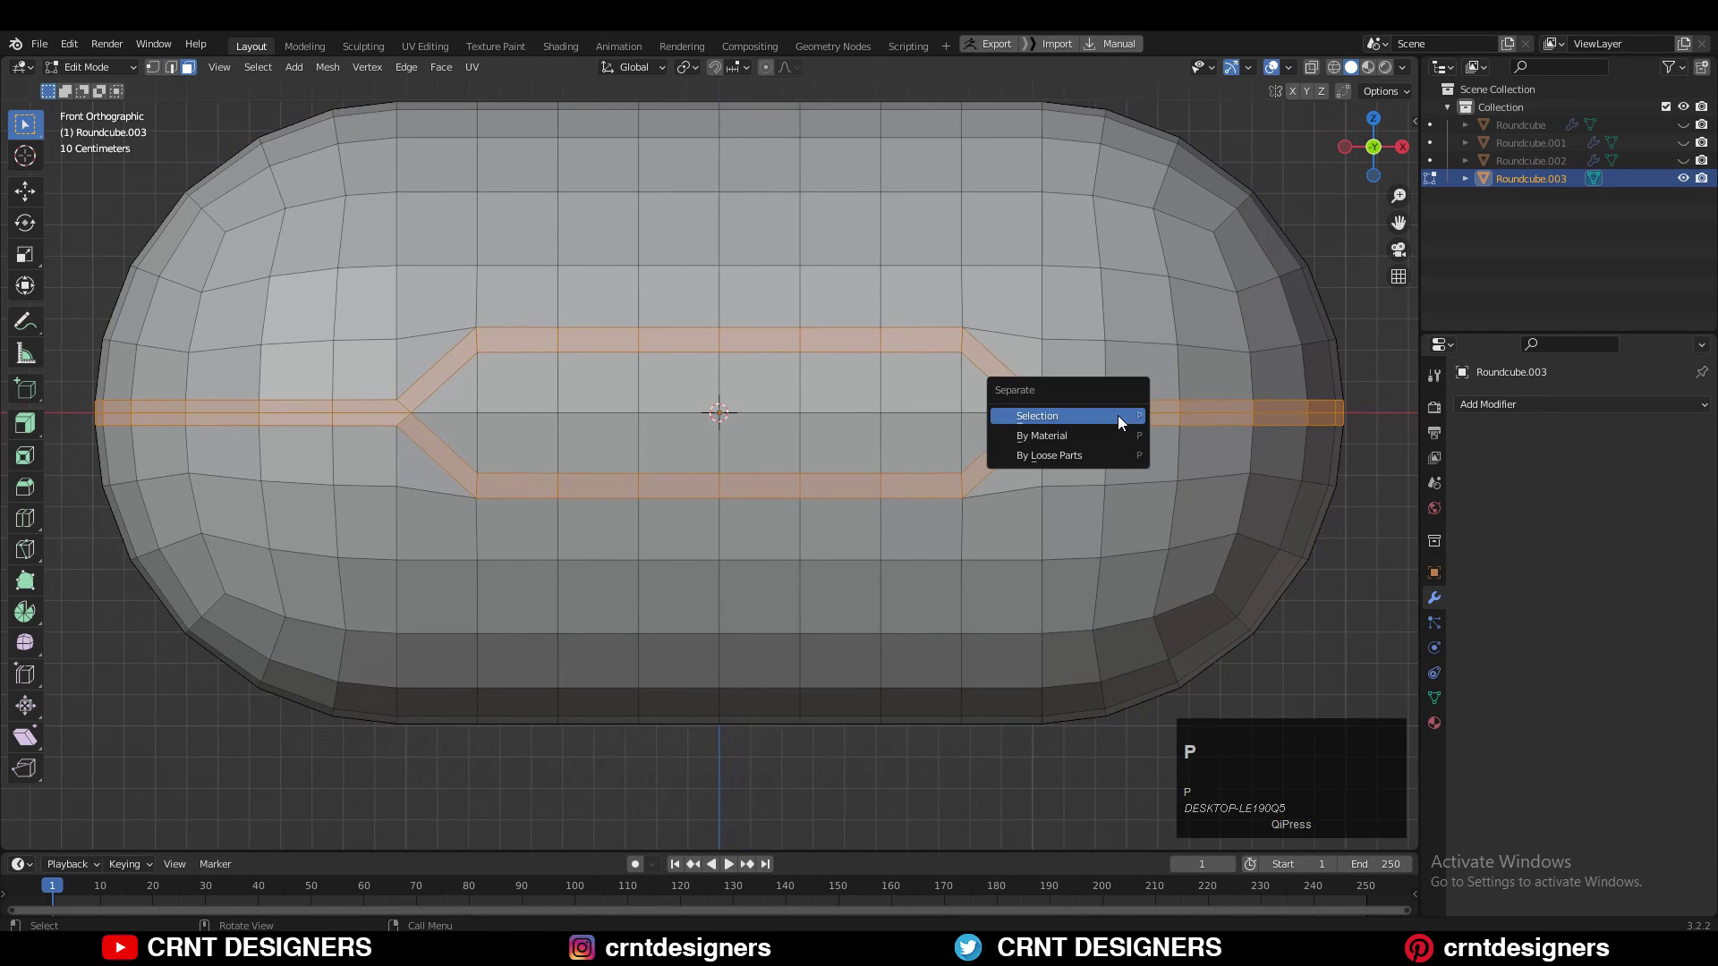
{"action": "left_click", "coordinate": [1119, 415]}
{"action": "key", "text": "Tab"}
Separate the hexagonal front panel's faces from the main body into their own object.
{"action": "left_click", "coordinate": [1235, 292]}
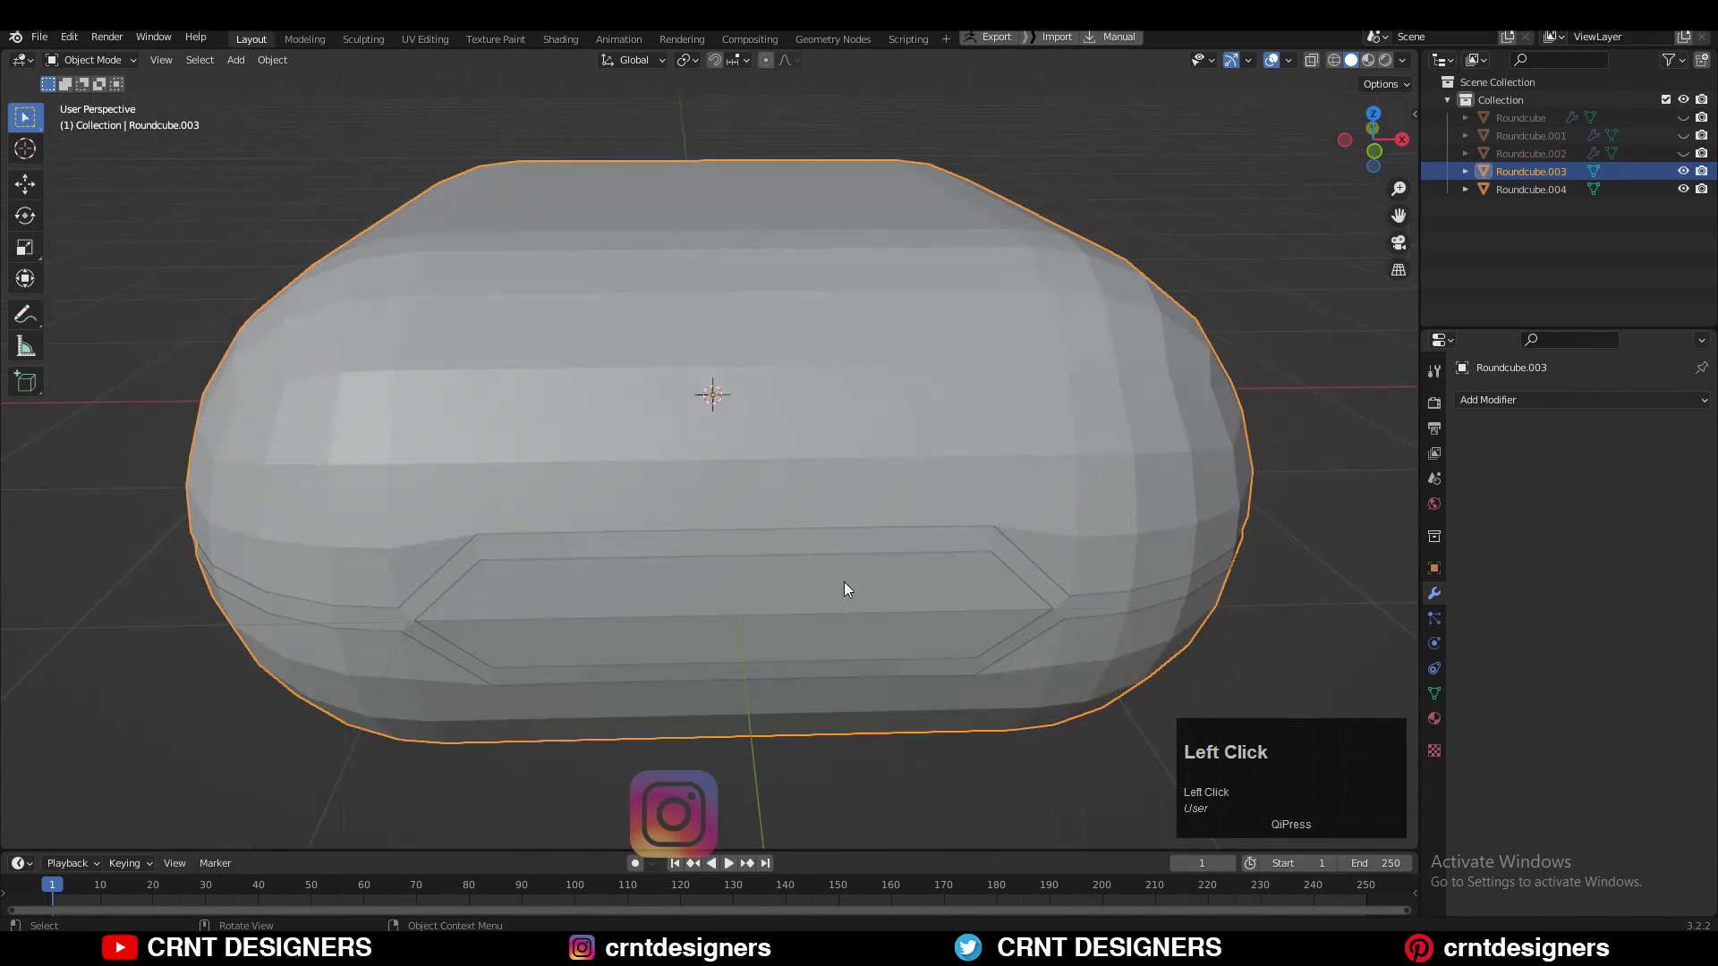
{"action": "key", "text": "Tab"}
{"action": "middle_click_drag", "start_coordinate": [851, 600], "coordinate": [845, 560]}
{"action": "key", "text": "3"}
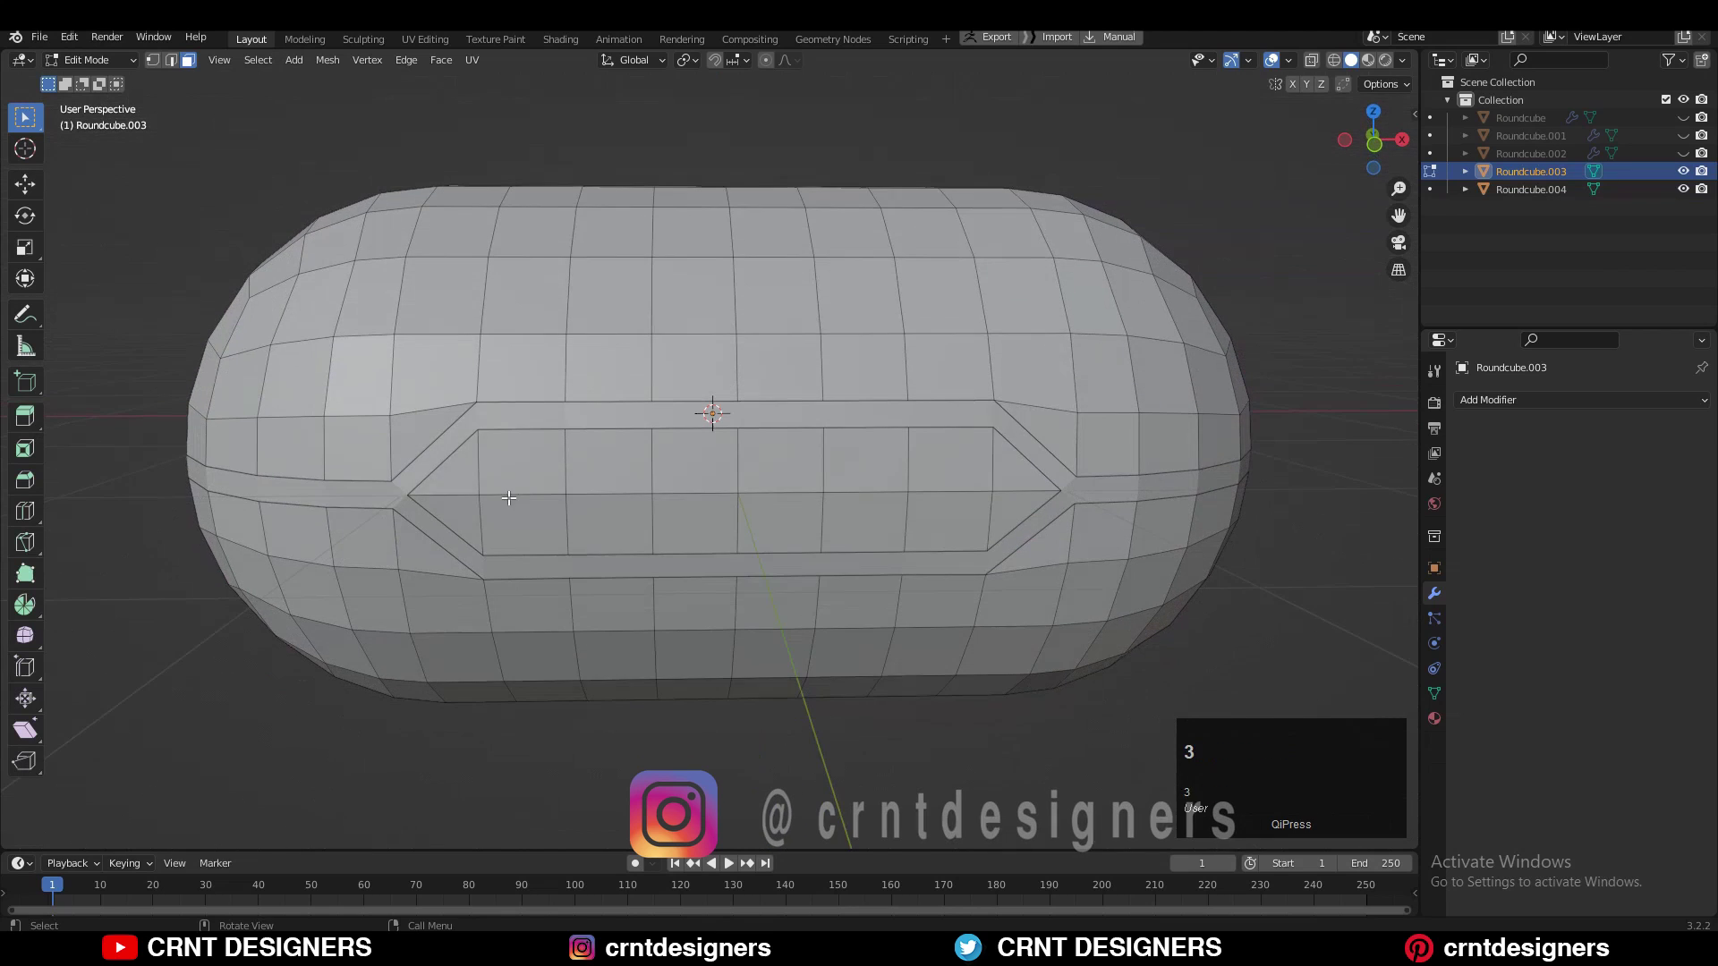
{"action": "left_click", "coordinate": [457, 476]}
{"action": "left_click", "coordinate": [1027, 502], "text": "ctrl+shift"}
{"action": "key", "text": "p"}
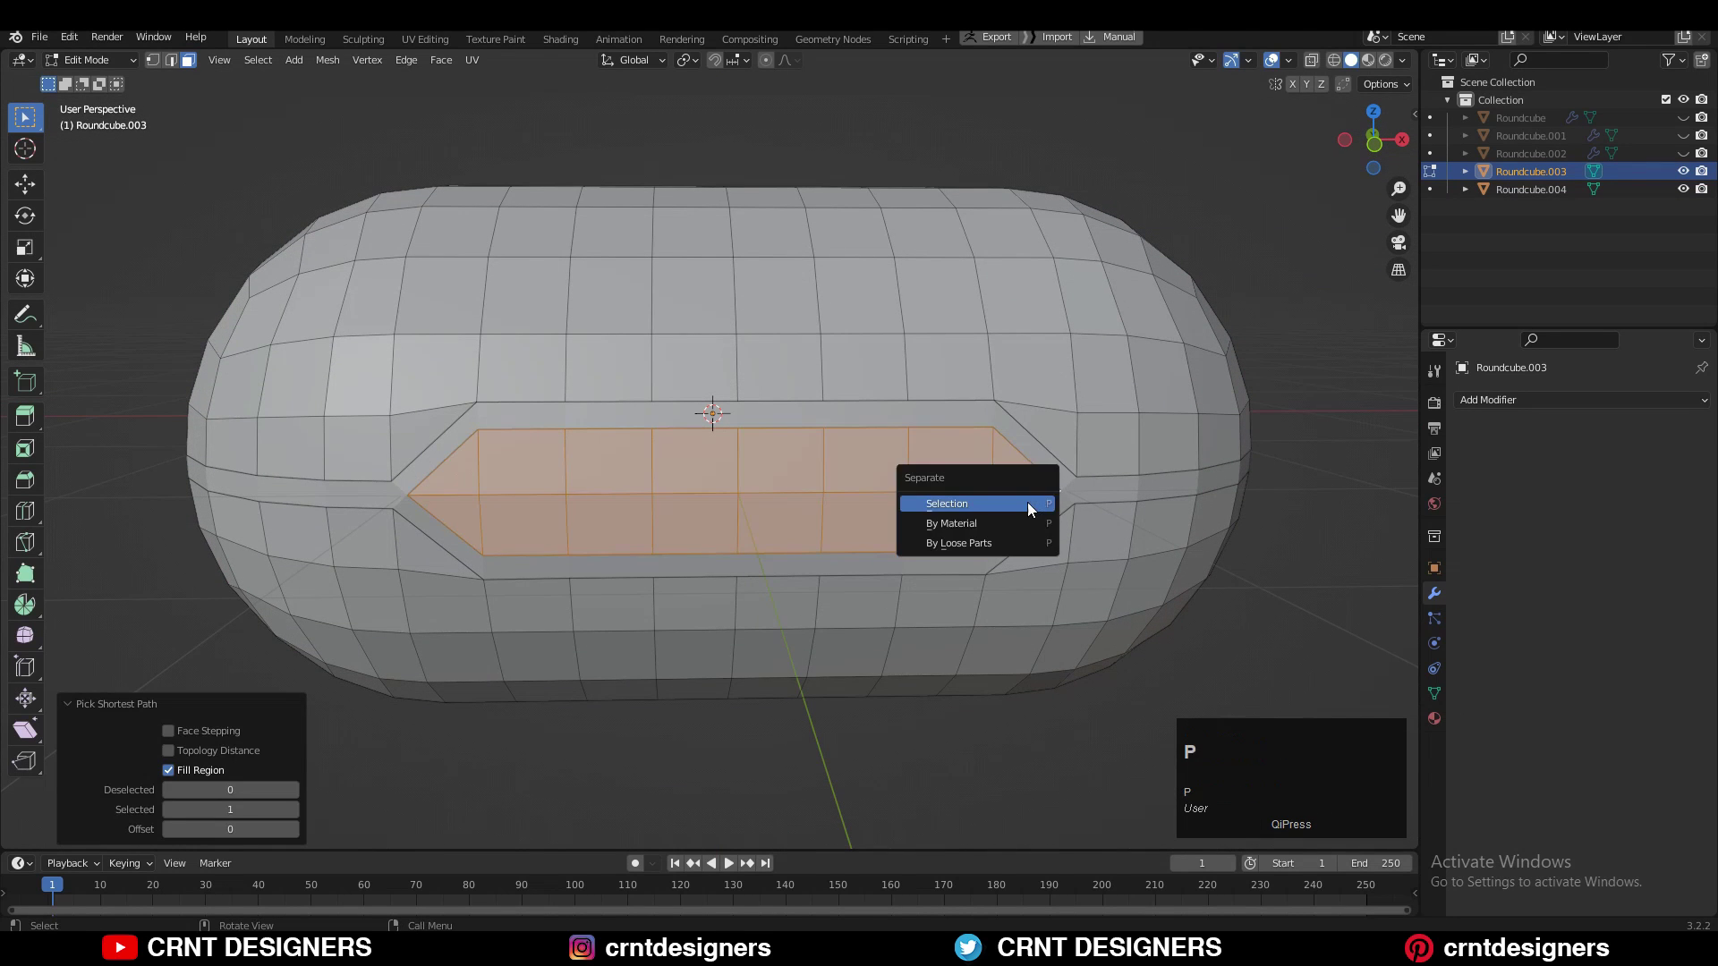
{"action": "left_click", "coordinate": [1028, 502]}
{"action": "key", "text": "Tab"}
Isolate the main body in local view and open its mesh for editing.
{"action": "left_click", "coordinate": [1065, 438]}
{"action": "left_click", "coordinate": [997, 488]}
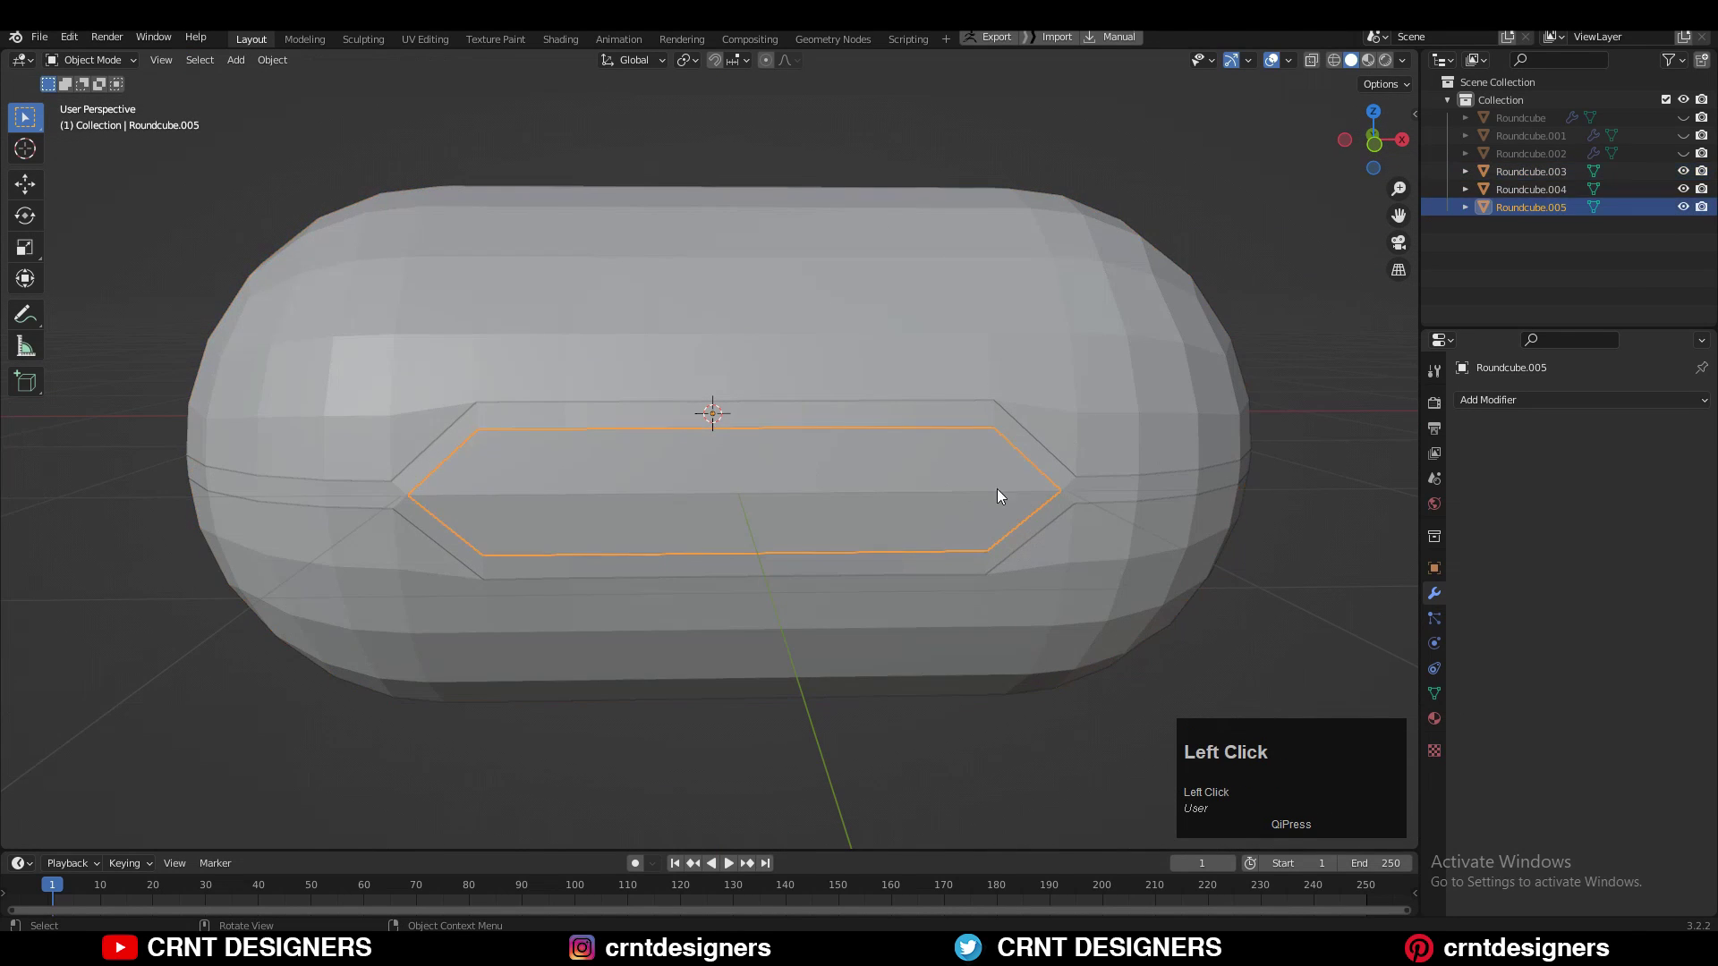
{"action": "left_click", "coordinate": [1067, 481]}
{"action": "scroll", "coordinate": [964, 533], "scroll_direction": "down", "scroll_amount": 2}
{"action": "middle_click_drag", "start_coordinate": [964, 534], "coordinate": [864, 503]}
{"action": "left_click", "coordinate": [1022, 480]}
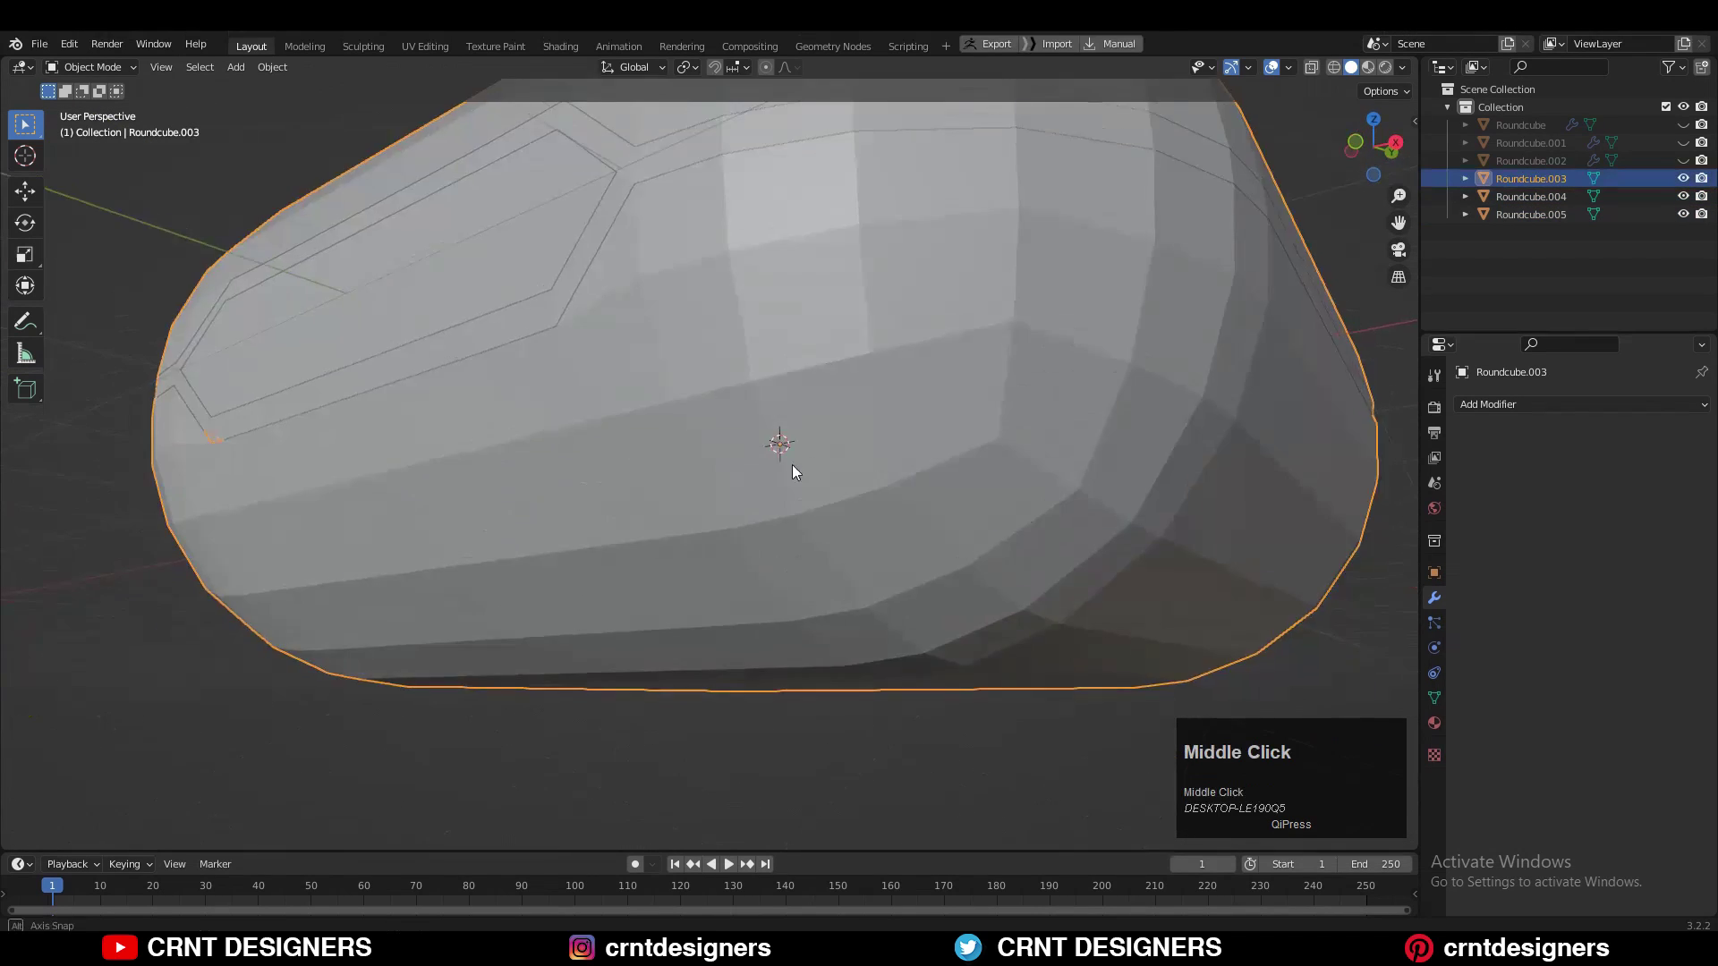
{"action": "left_click", "coordinate": [936, 483]}
{"action": "middle_click_drag", "start_coordinate": [792, 464], "coordinate": [157, 508]}
{"action": "key", "text": "KP_Divide"}
{"action": "key", "text": "Tab"}
In front view, knife a horizontal cut across the body just above the seam gap.
{"action": "scroll", "coordinate": [819, 512], "scroll_direction": "up", "scroll_amount": 3}
{"action": "left_click", "coordinate": [27, 554]}
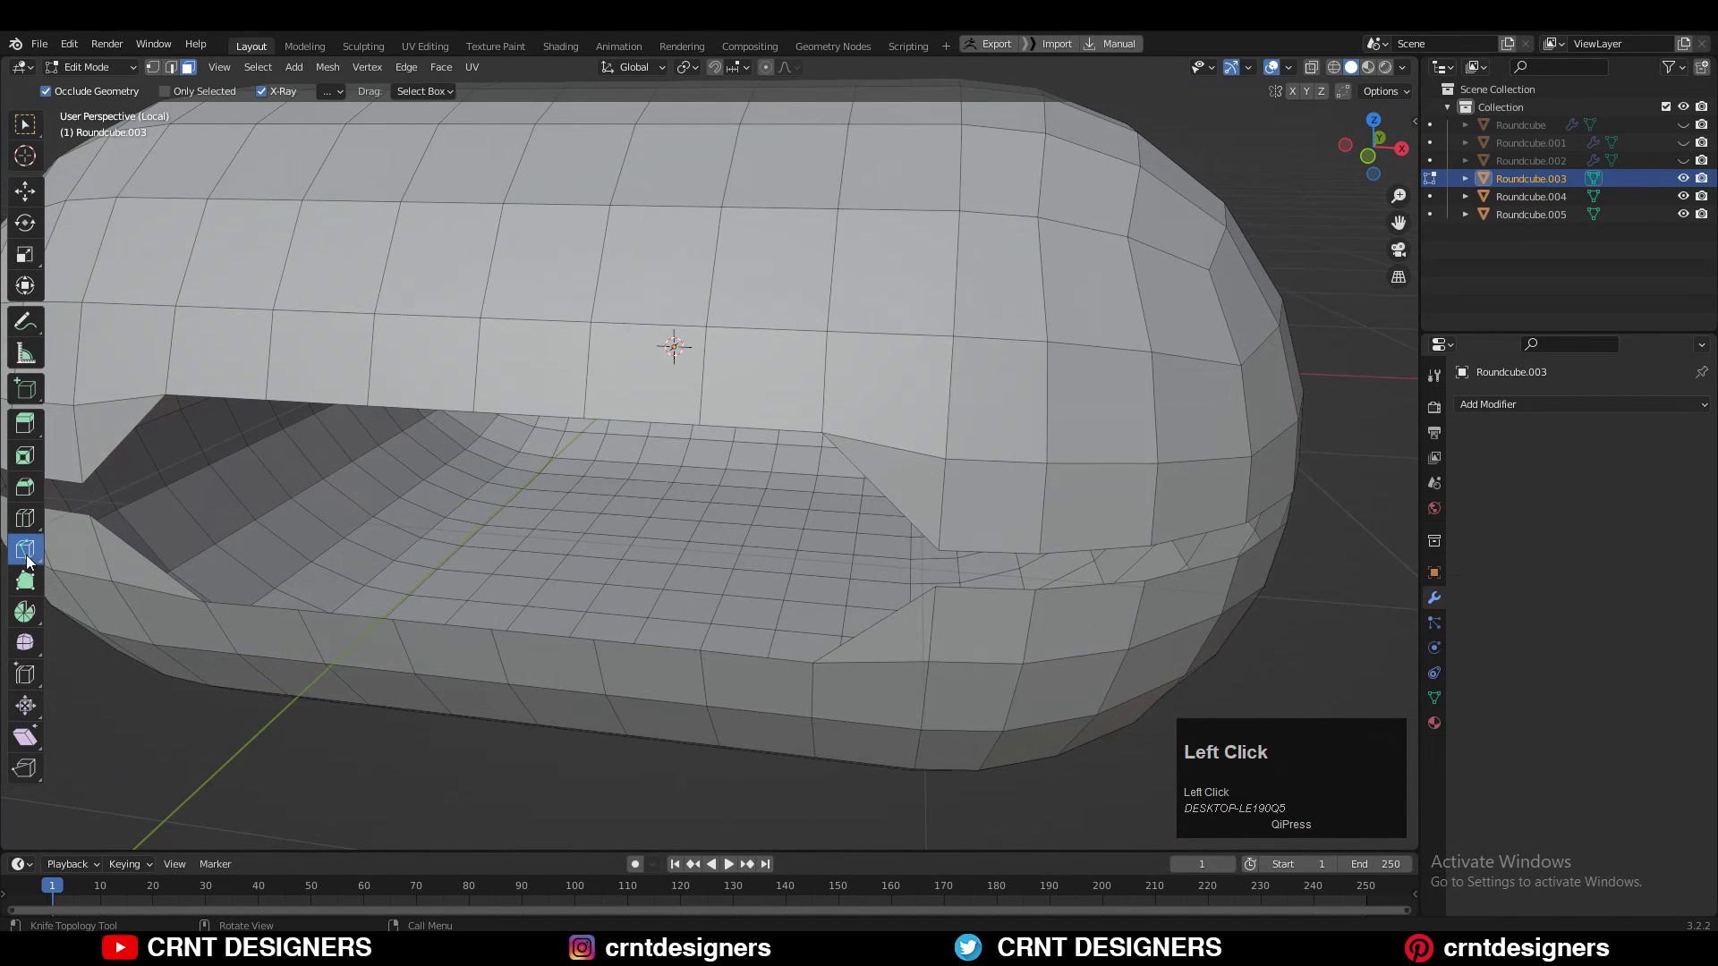
{"action": "left_click", "coordinate": [1371, 158]}
{"action": "middle_click_drag", "start_coordinate": [1136, 318], "coordinate": [1169, 346], "text": "shift"}
{"action": "scroll", "coordinate": [1169, 346], "scroll_direction": "up", "scroll_amount": 3}
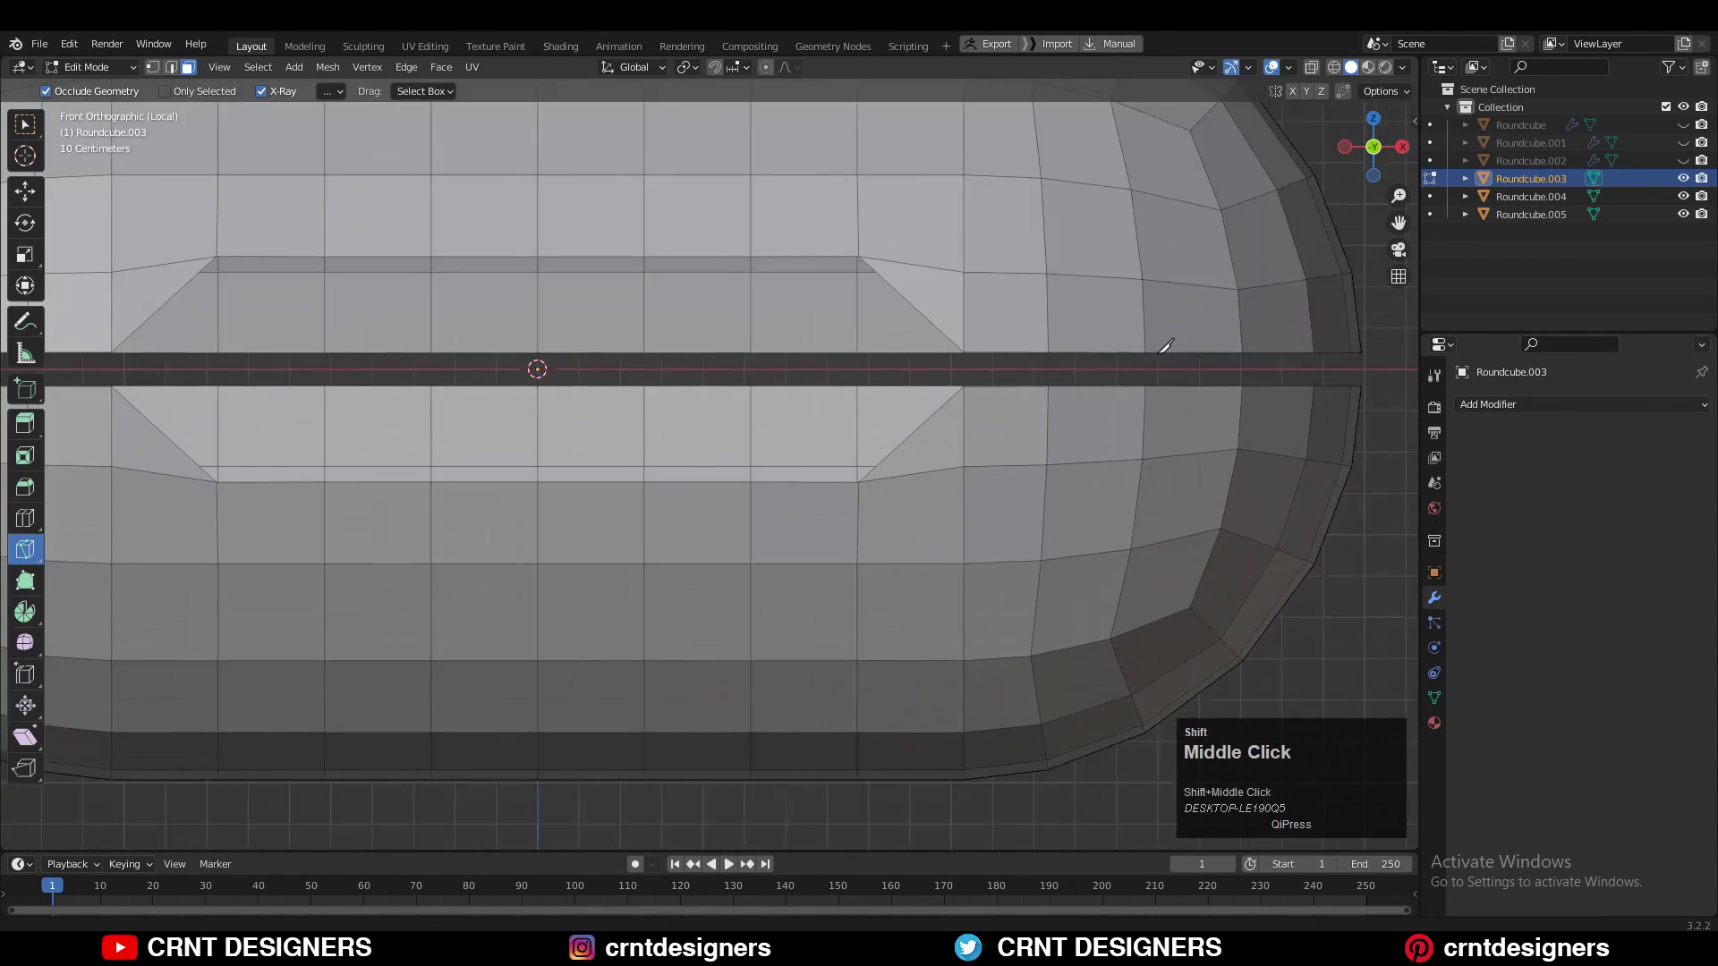
{"action": "middle_click_drag", "start_coordinate": [1325, 336], "coordinate": [1219, 385], "text": "shift"}
{"action": "left_click", "coordinate": [1267, 386]}
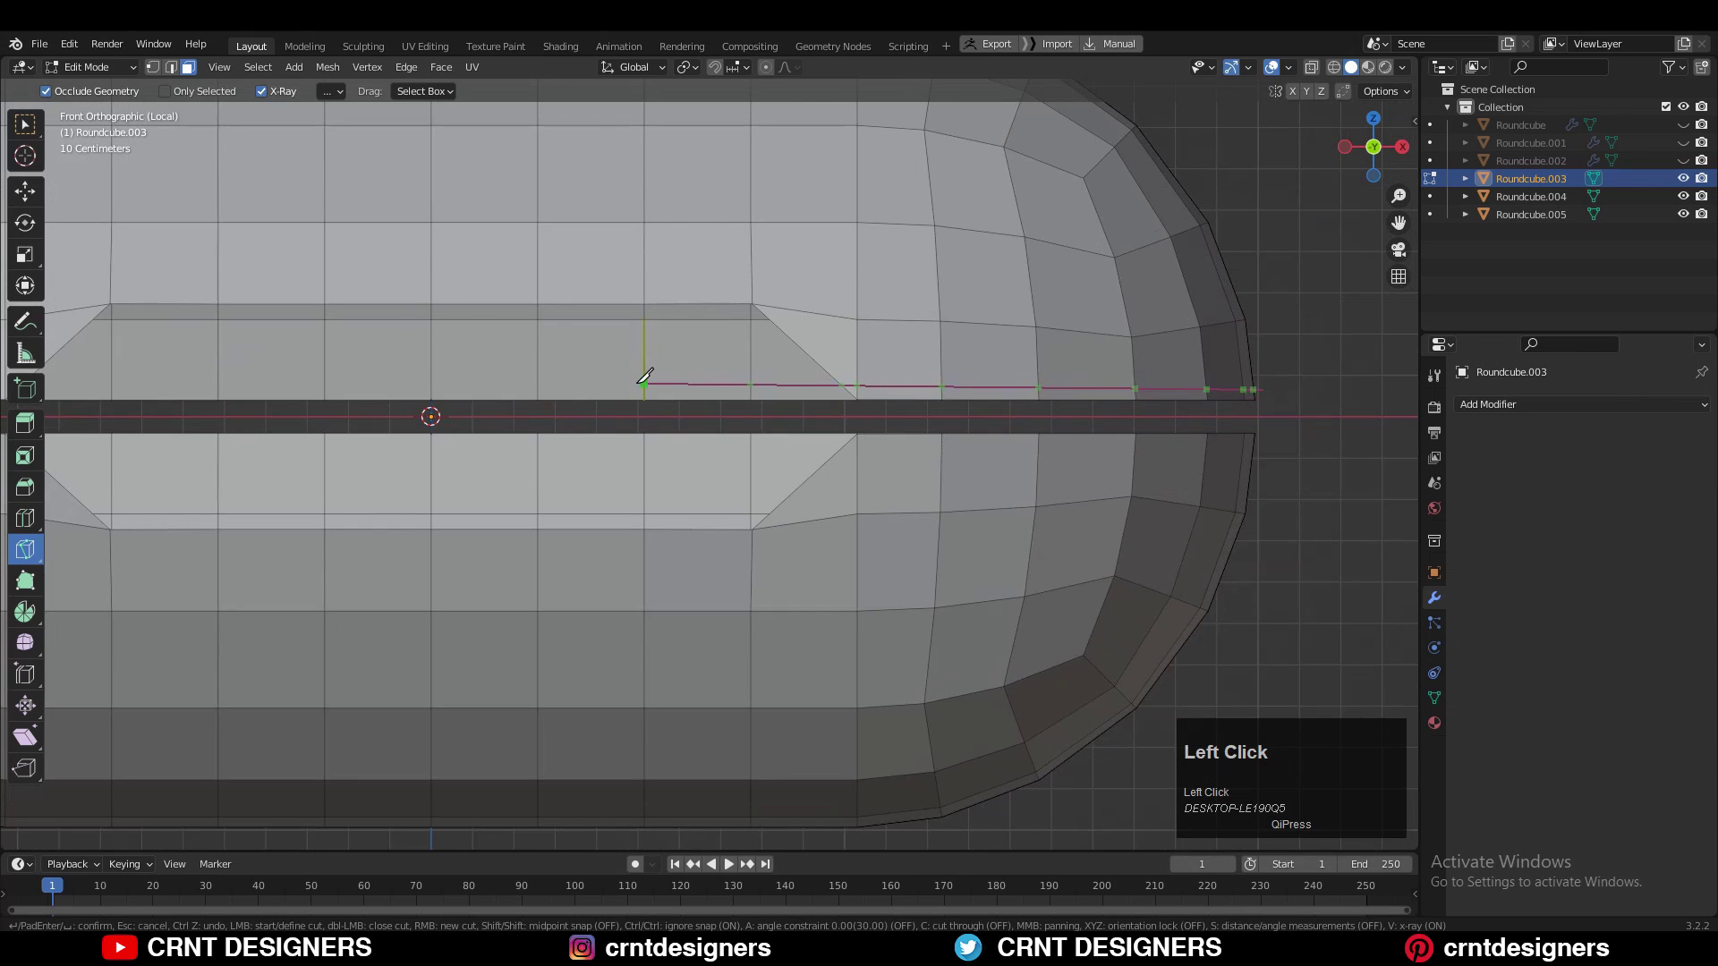
{"action": "key", "text": "ctrl+z"}
{"action": "scroll", "coordinate": [644, 383], "scroll_direction": "down", "scroll_amount": 8}
{"action": "scroll", "coordinate": [913, 421], "scroll_direction": "up", "scroll_amount": 10}
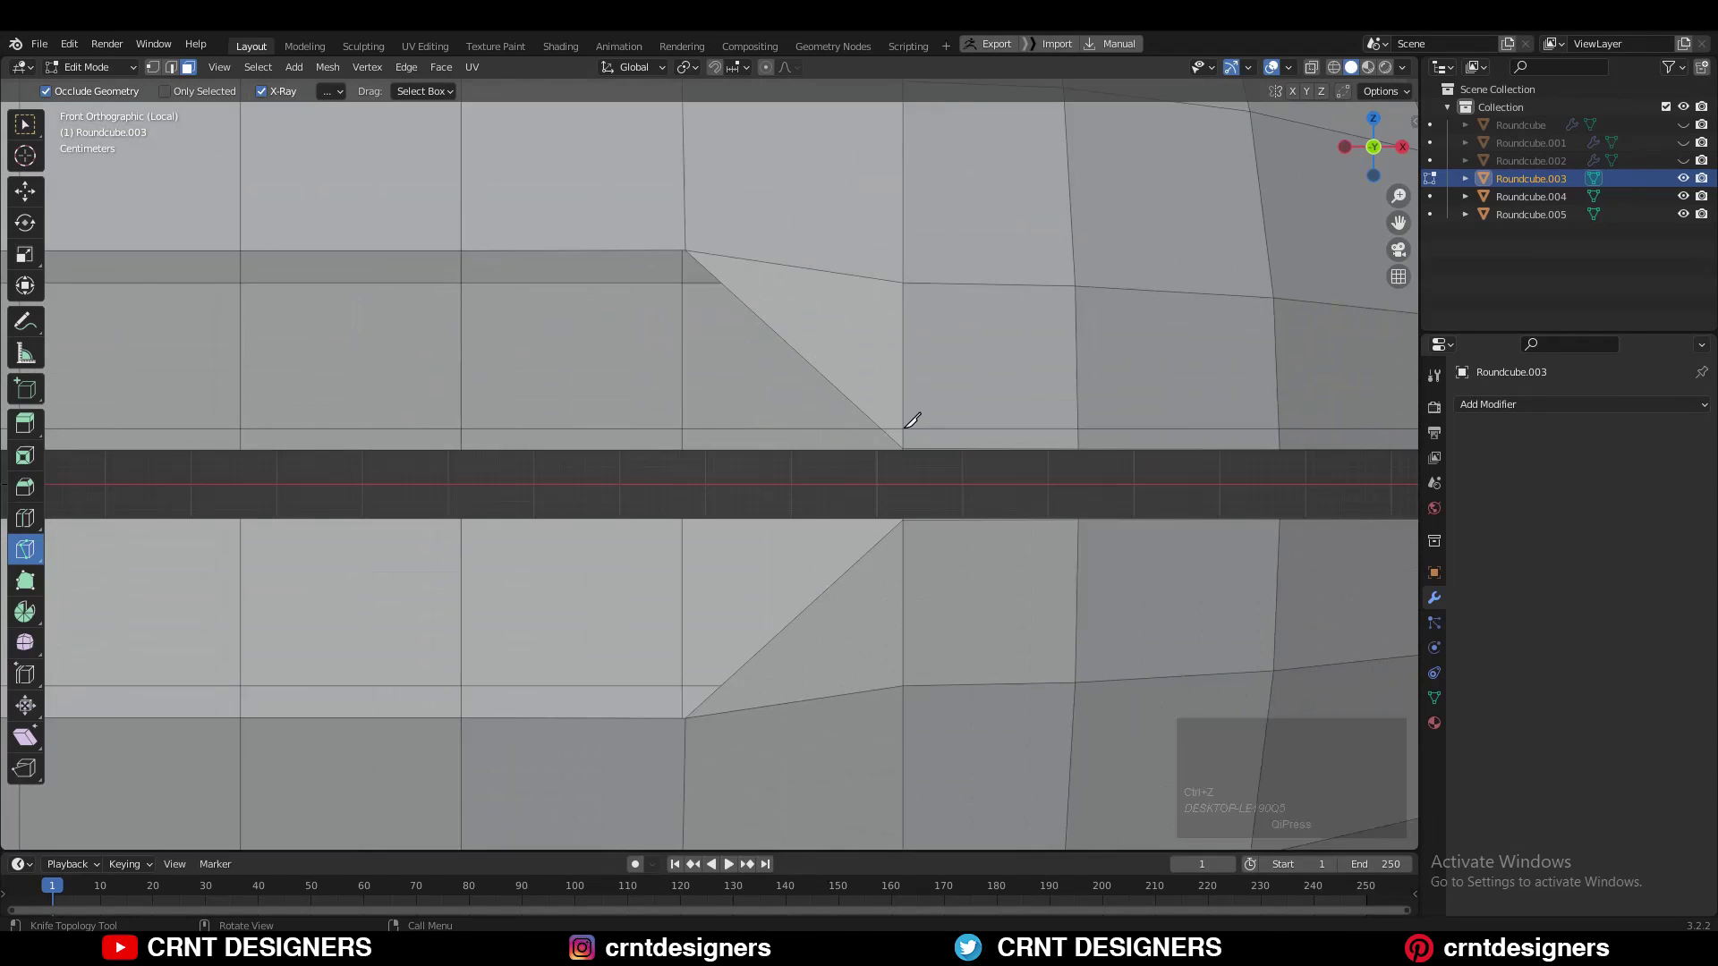
Knife a cut just outside the hexagon opening, up its right slope and horizontally along its upper edge.
{"action": "left_click", "coordinate": [905, 428]}
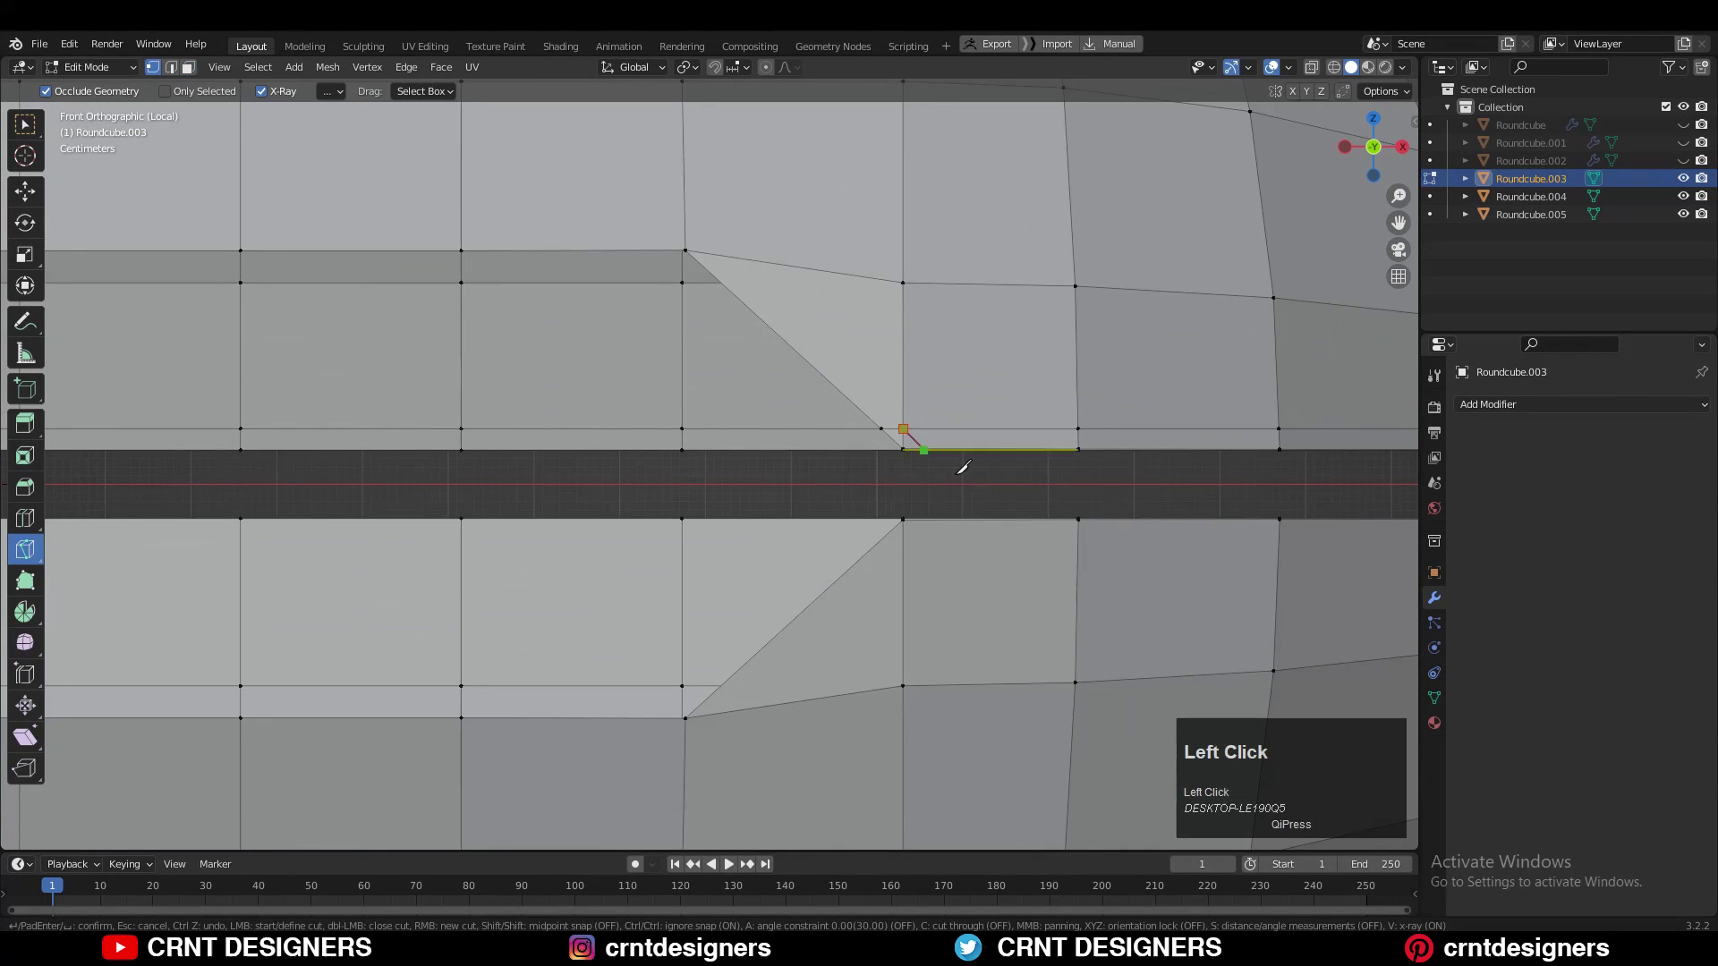
{"action": "left_click", "coordinate": [696, 238]}
{"action": "scroll", "coordinate": [703, 231], "scroll_direction": "down", "scroll_amount": 2}
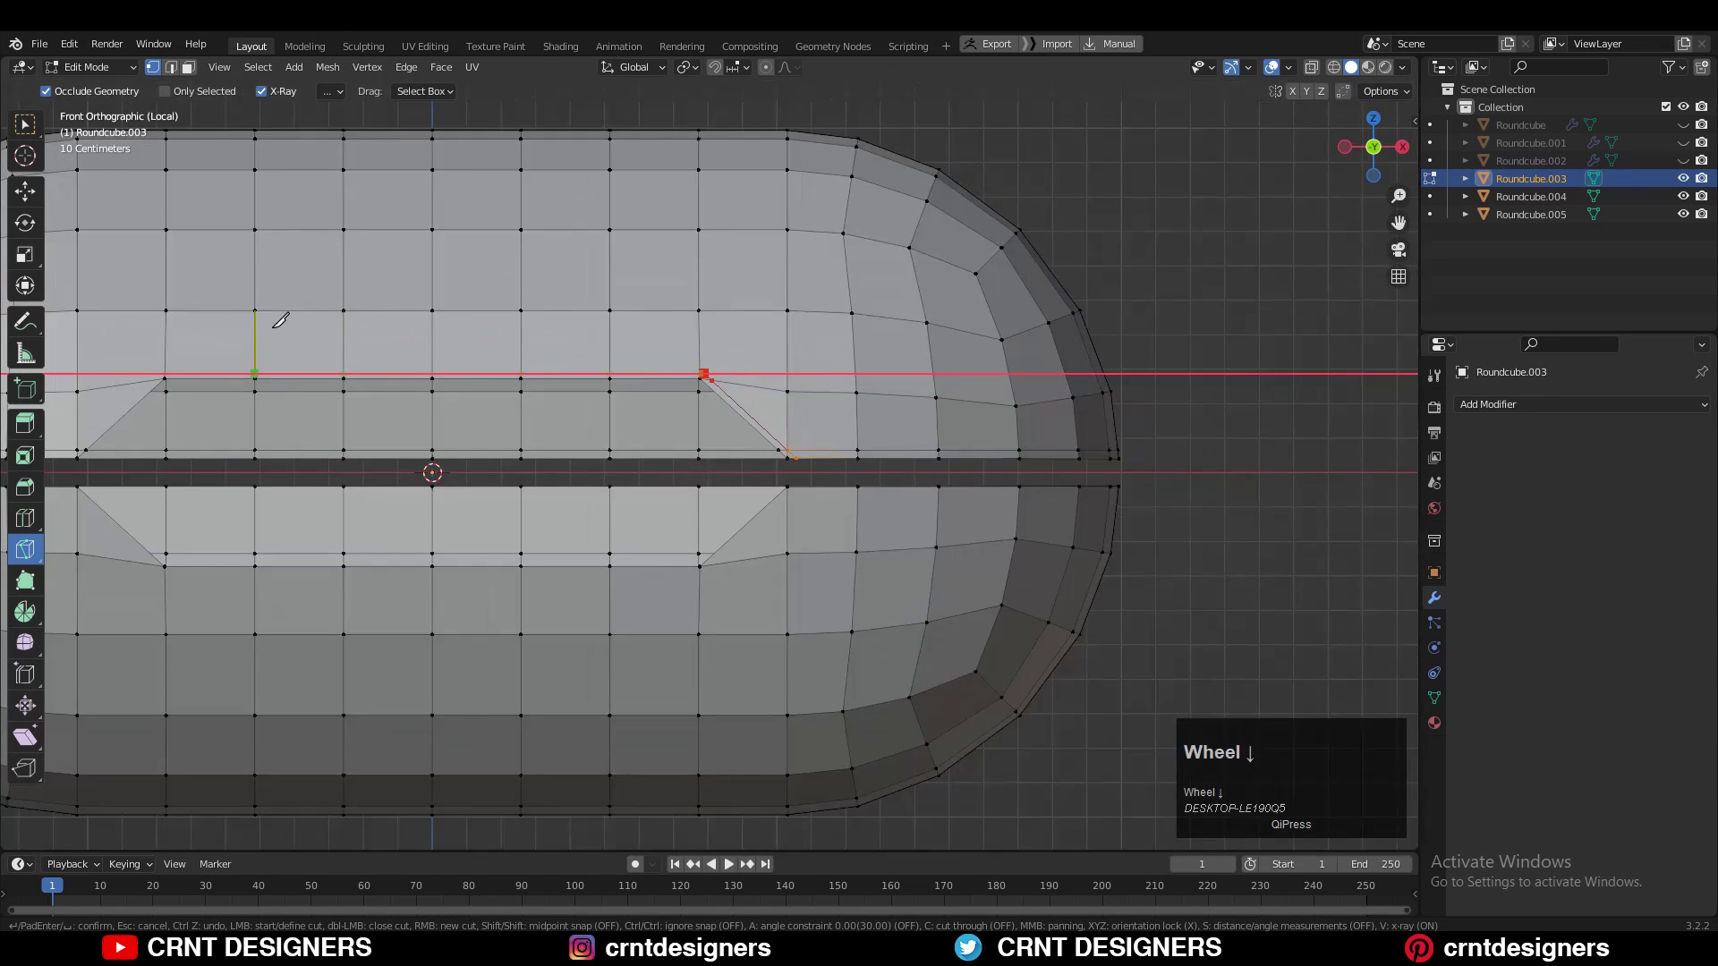
{"action": "left_click", "coordinate": [250, 372]}
{"action": "key", "text": "Return"}
Merge the stray vertices around the opening's upper-right corner into the cut's corner vertex using At Last.
{"action": "scroll", "coordinate": [758, 274], "scroll_direction": "up", "scroll_amount": 2}
{"action": "scroll", "coordinate": [758, 274], "scroll_direction": "up", "scroll_amount": 3}
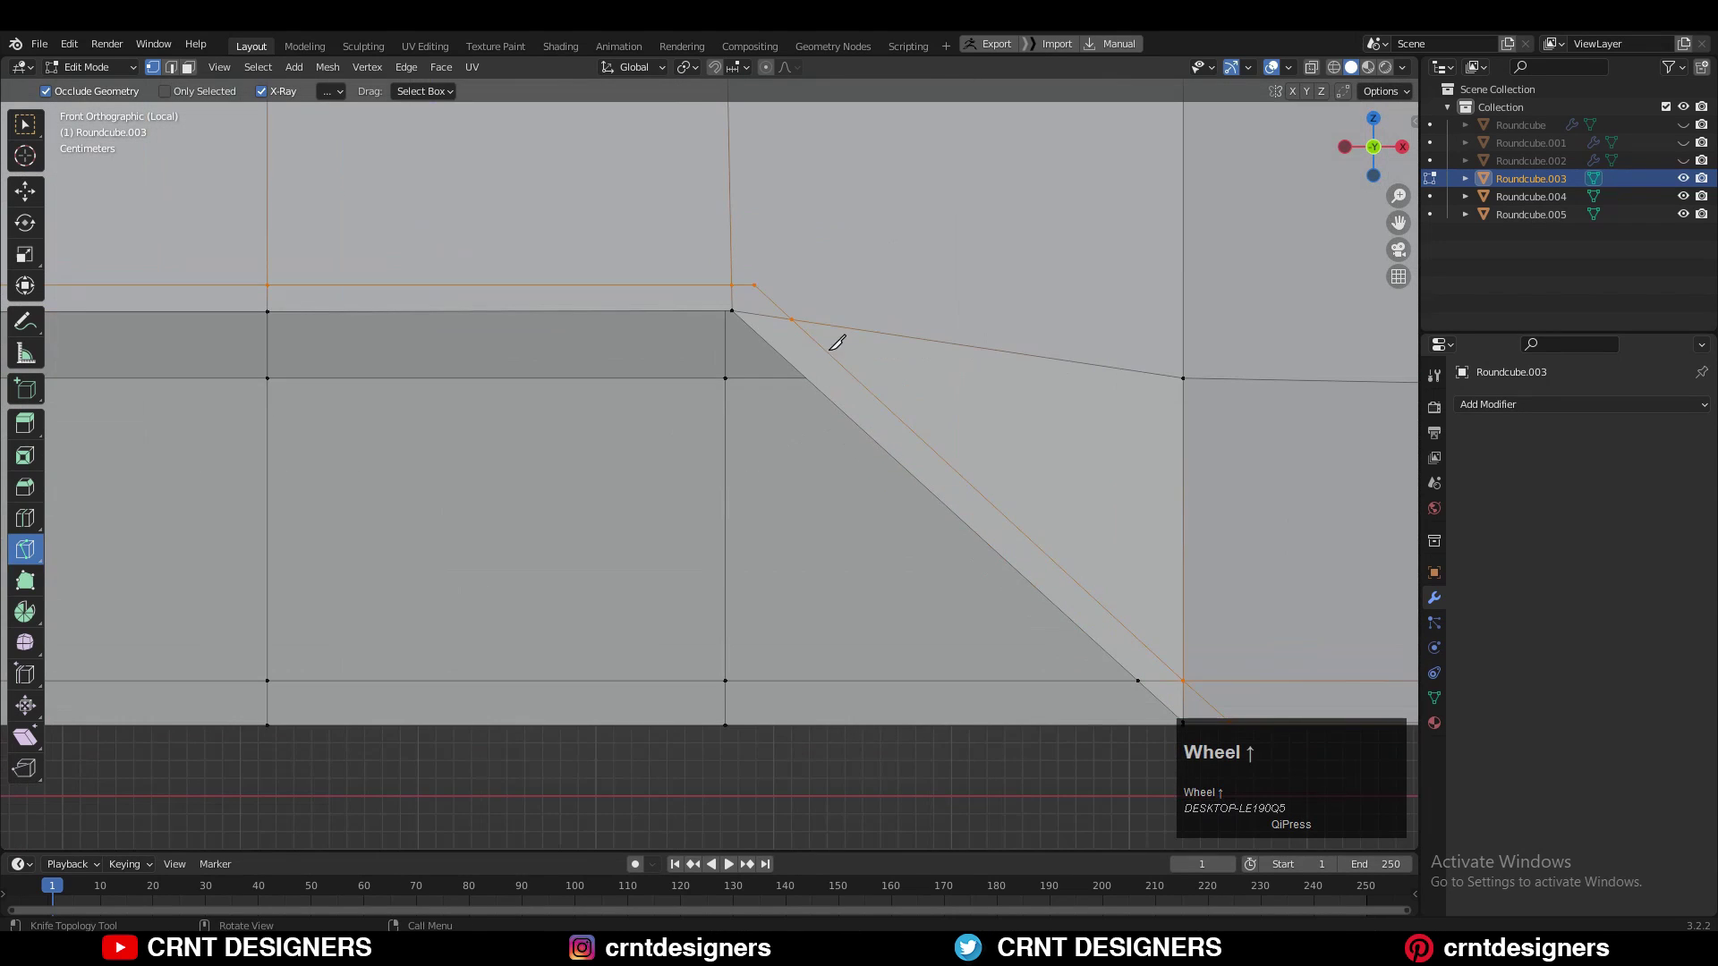
{"action": "key", "text": "c"}
{"action": "key", "text": "m"}
{"action": "left_click", "coordinate": [760, 361]}
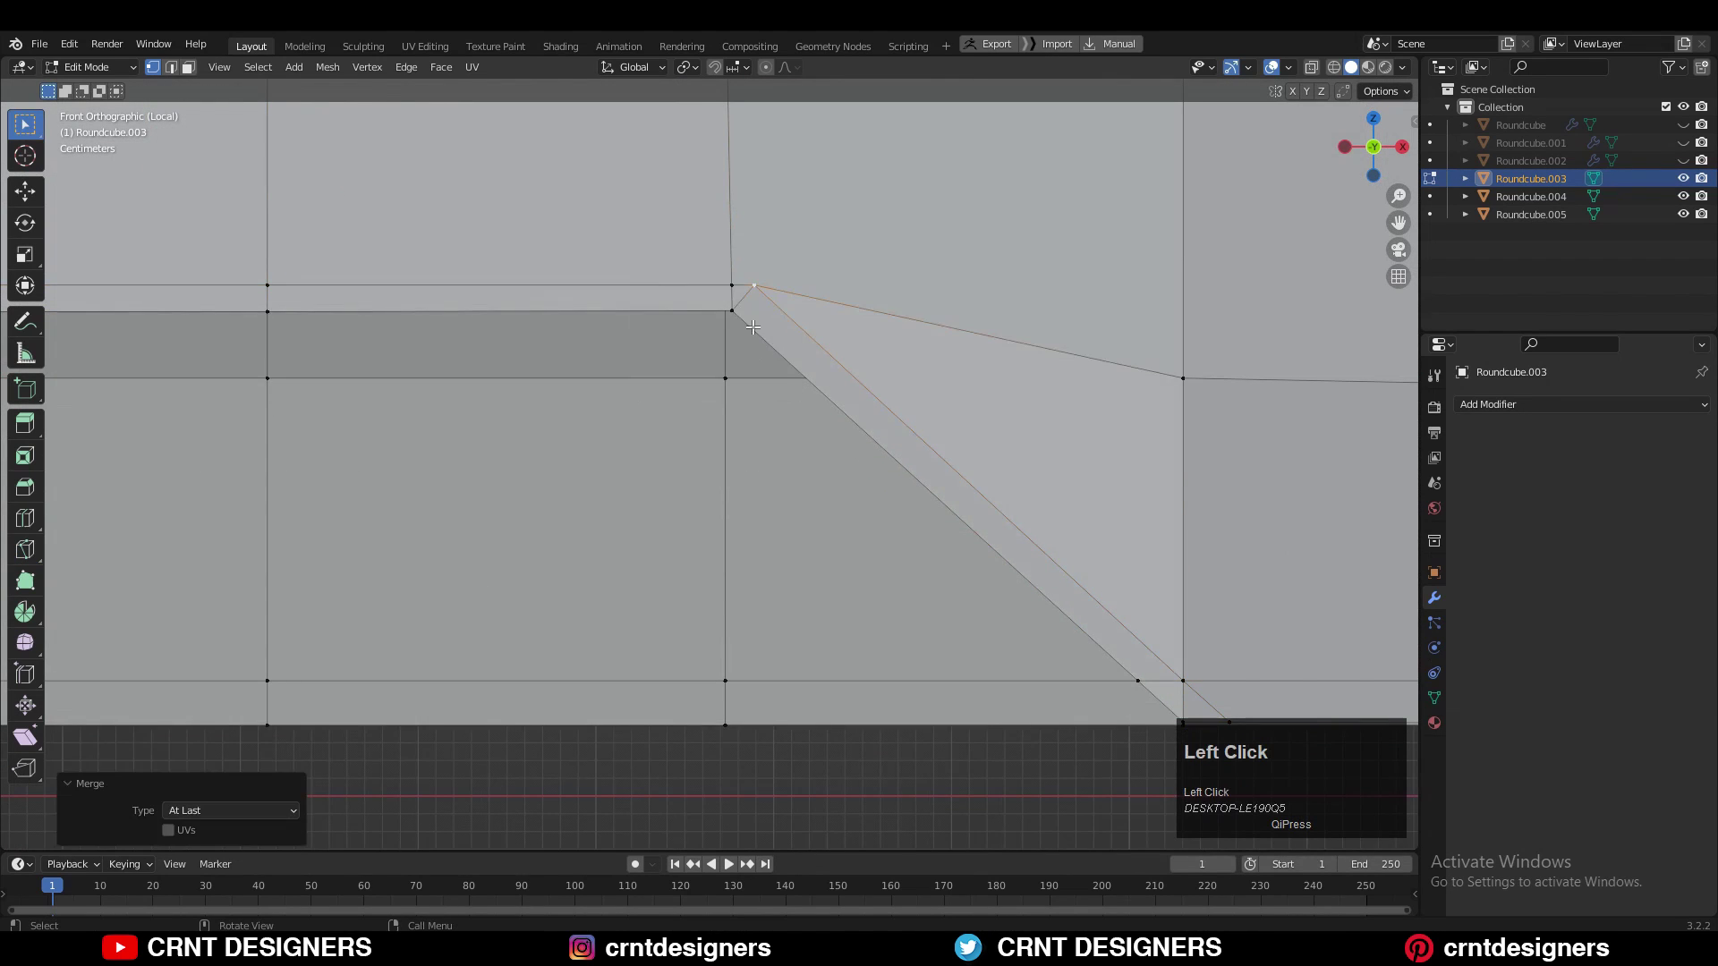
{"action": "key", "text": "m"}
{"action": "left_click", "coordinate": [763, 287]}
Try to dissolve the short edge between the small triangles where the opening's right slope meets the seam.
{"action": "scroll", "coordinate": [928, 353], "scroll_direction": "down", "scroll_amount": 5}
{"action": "middle_click_drag", "start_coordinate": [928, 352], "coordinate": [915, 272]}
{"action": "scroll", "coordinate": [886, 367], "scroll_direction": "down", "scroll_amount": 5}
{"action": "scroll", "coordinate": [656, 587], "scroll_direction": "up", "scroll_amount": 6}
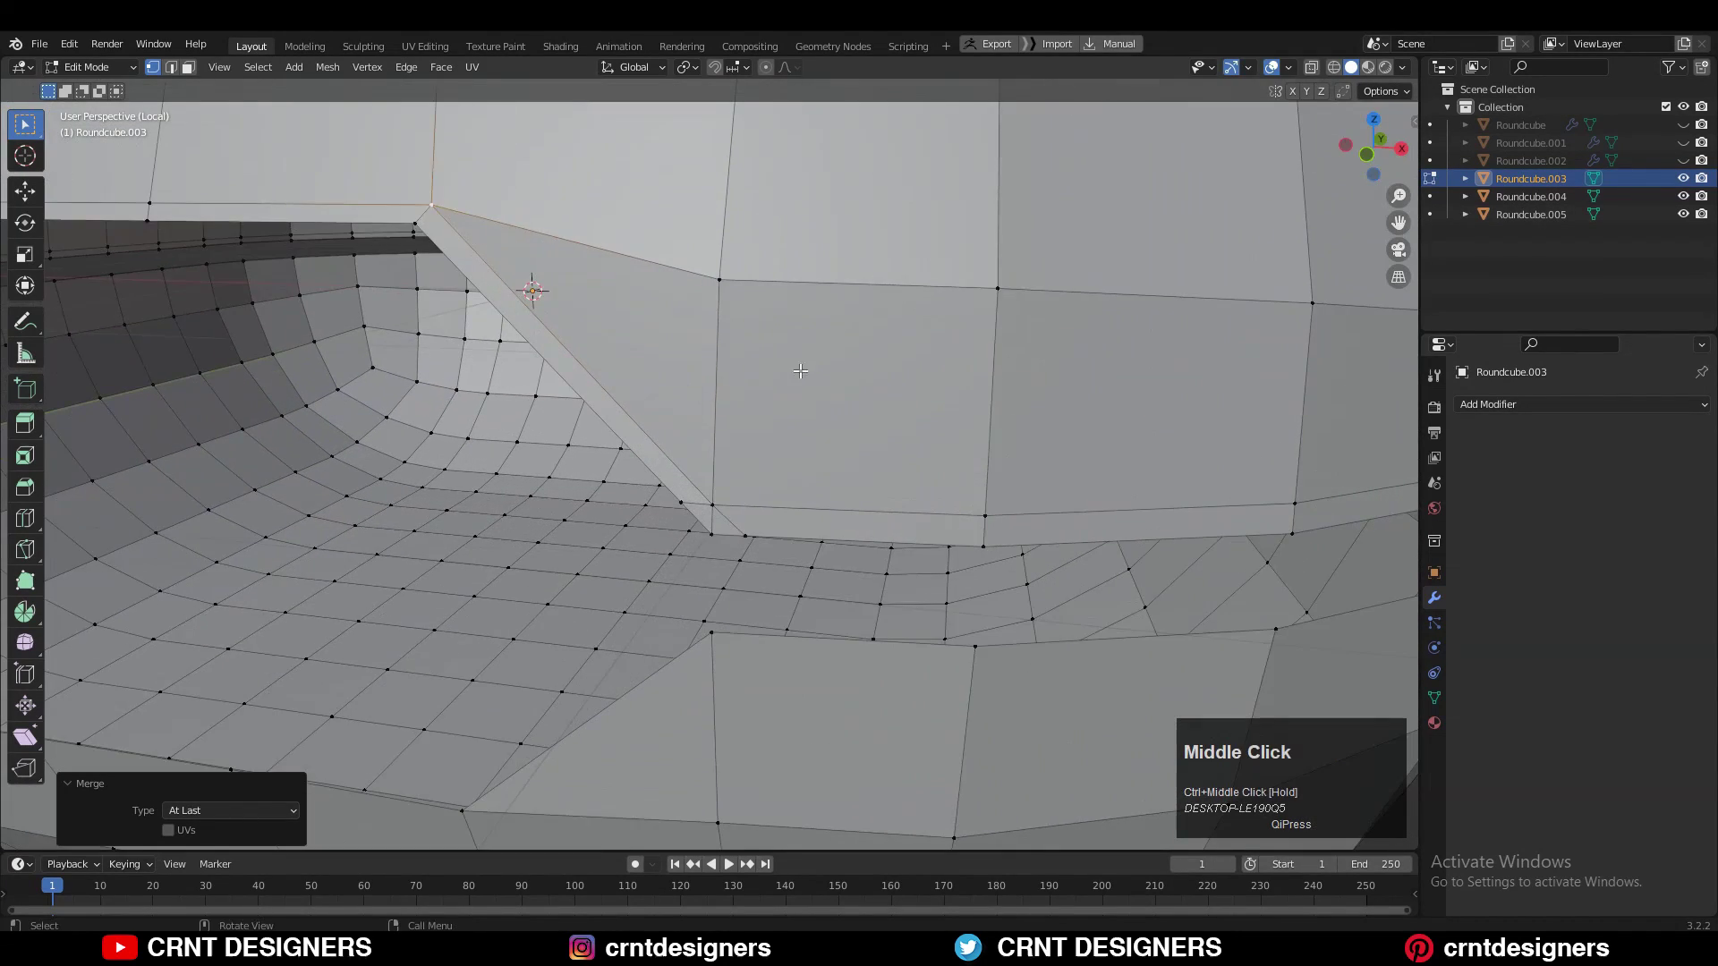
{"action": "key", "text": "2"}
{"action": "middle_click_drag", "start_coordinate": [752, 506], "coordinate": [861, 472]}
{"action": "key", "text": "ctrl+x"}
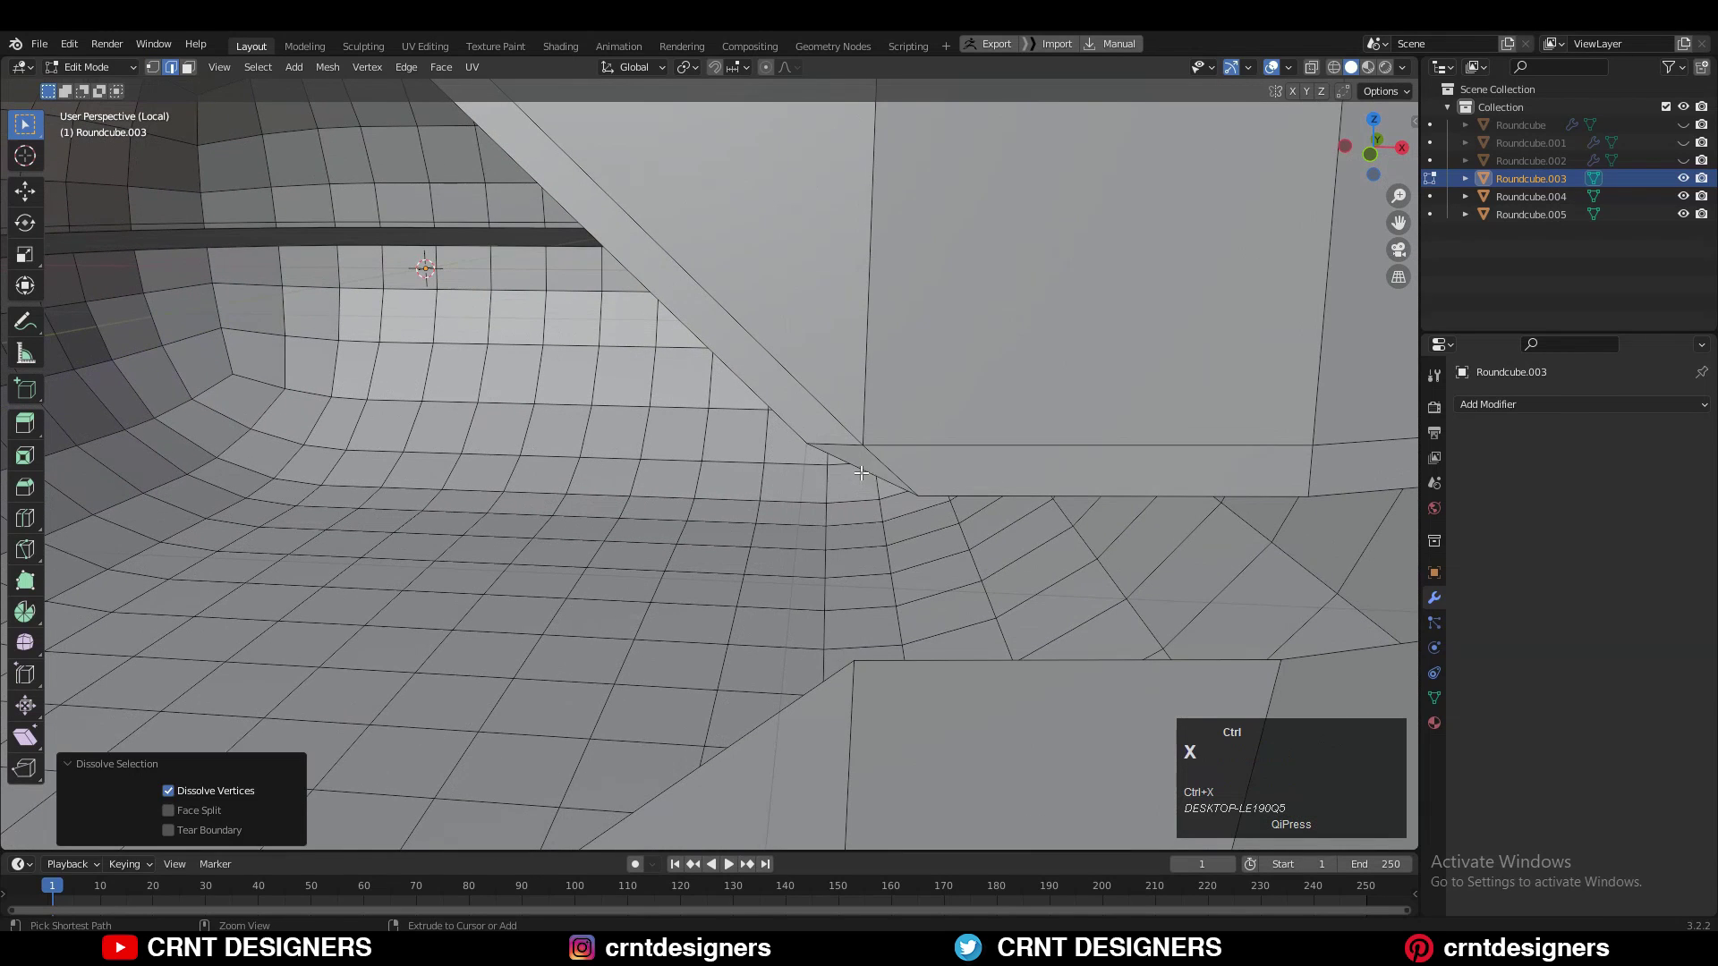
Delete the two small triangular faces at the right seam corner with their leftover edge and fill the gap with one face.
{"action": "key", "text": "3"}
{"action": "left_click", "coordinate": [863, 468]}
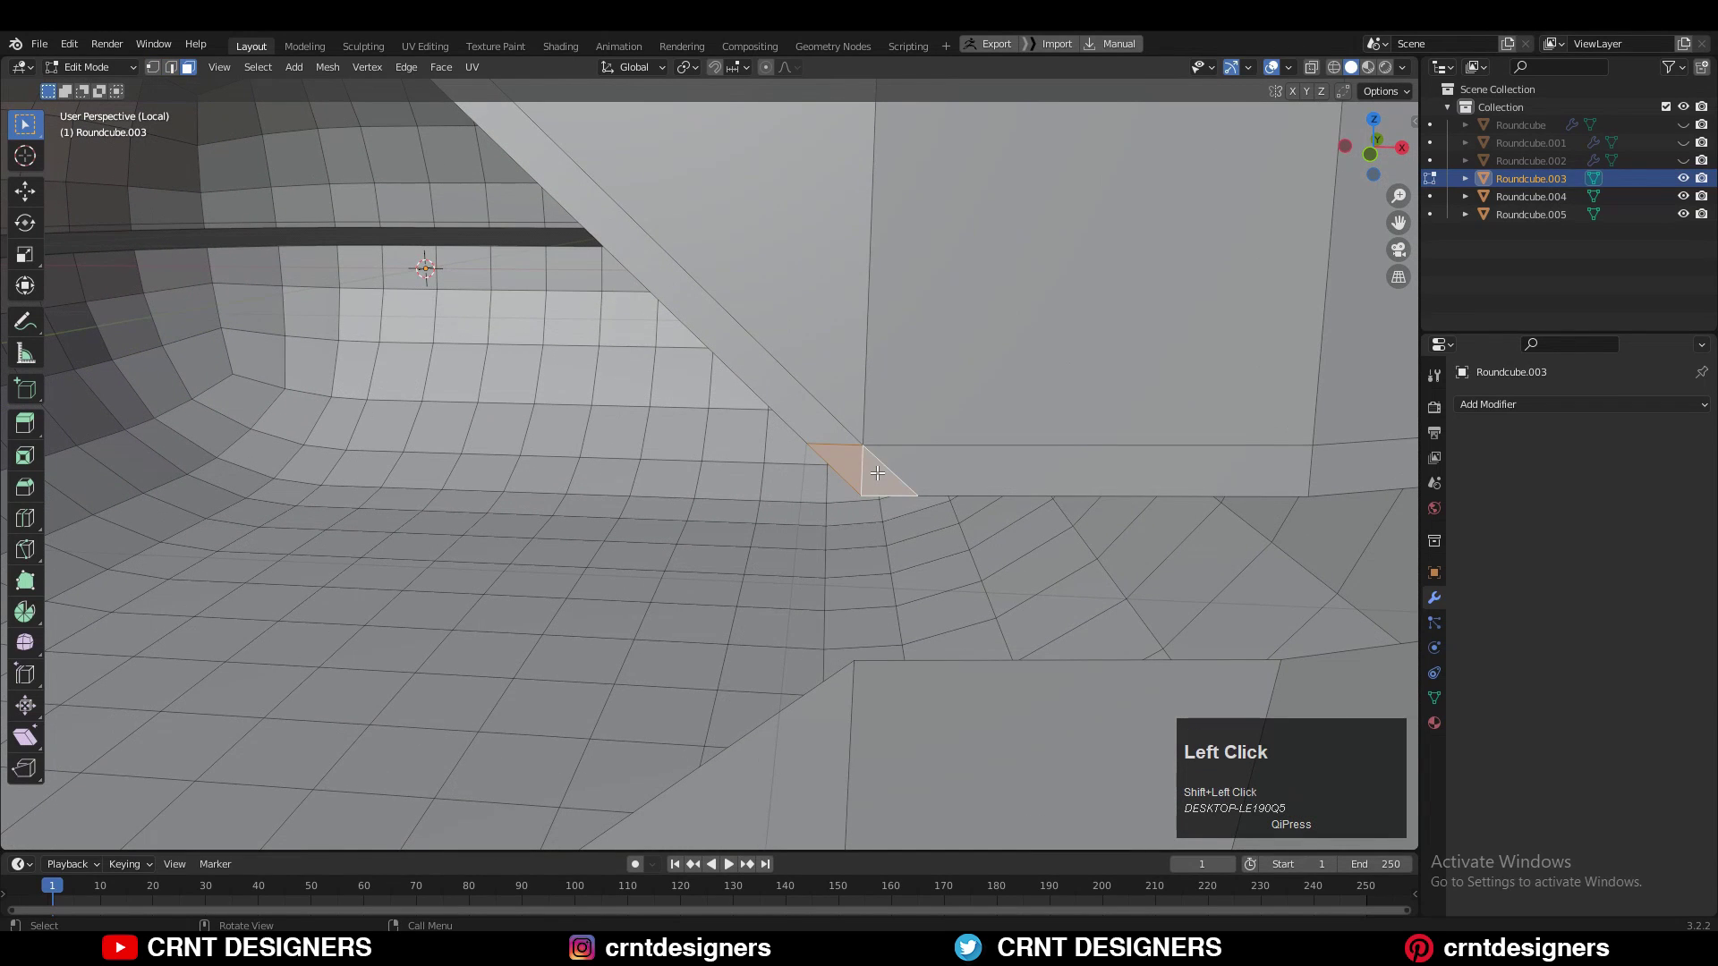
{"action": "key", "text": "x"}
{"action": "left_click", "coordinate": [859, 556]}
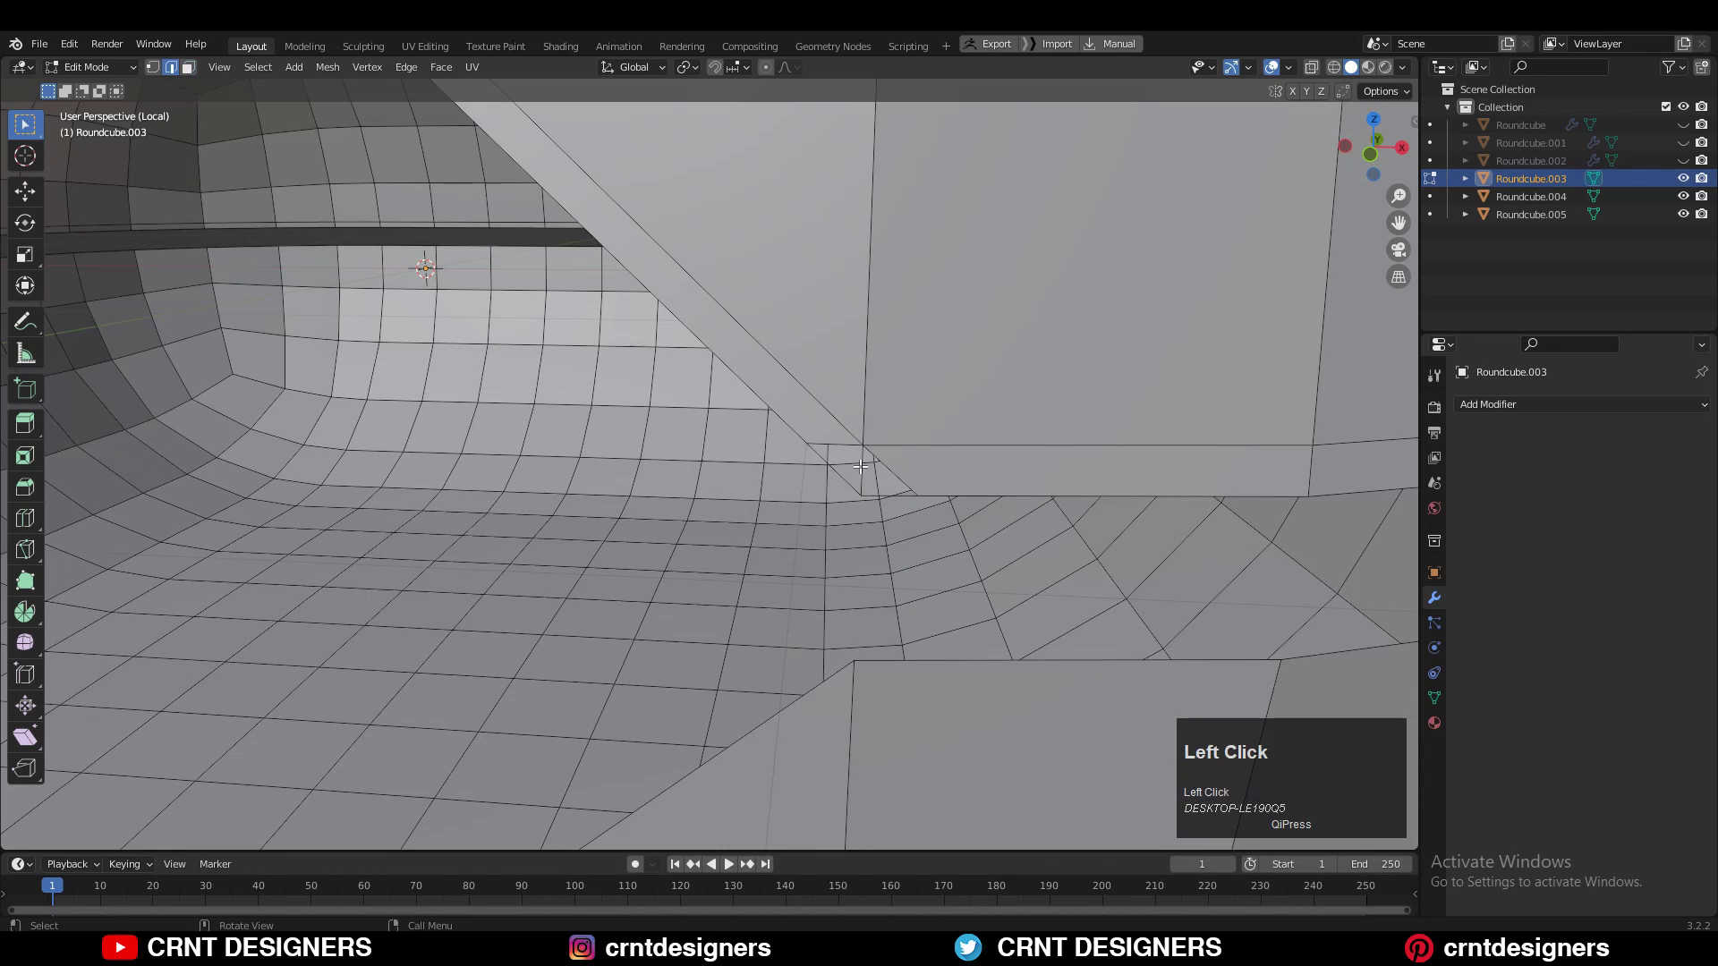
{"action": "key", "text": "x"}
{"action": "left_click", "coordinate": [856, 426]}
{"action": "key", "text": "1"}
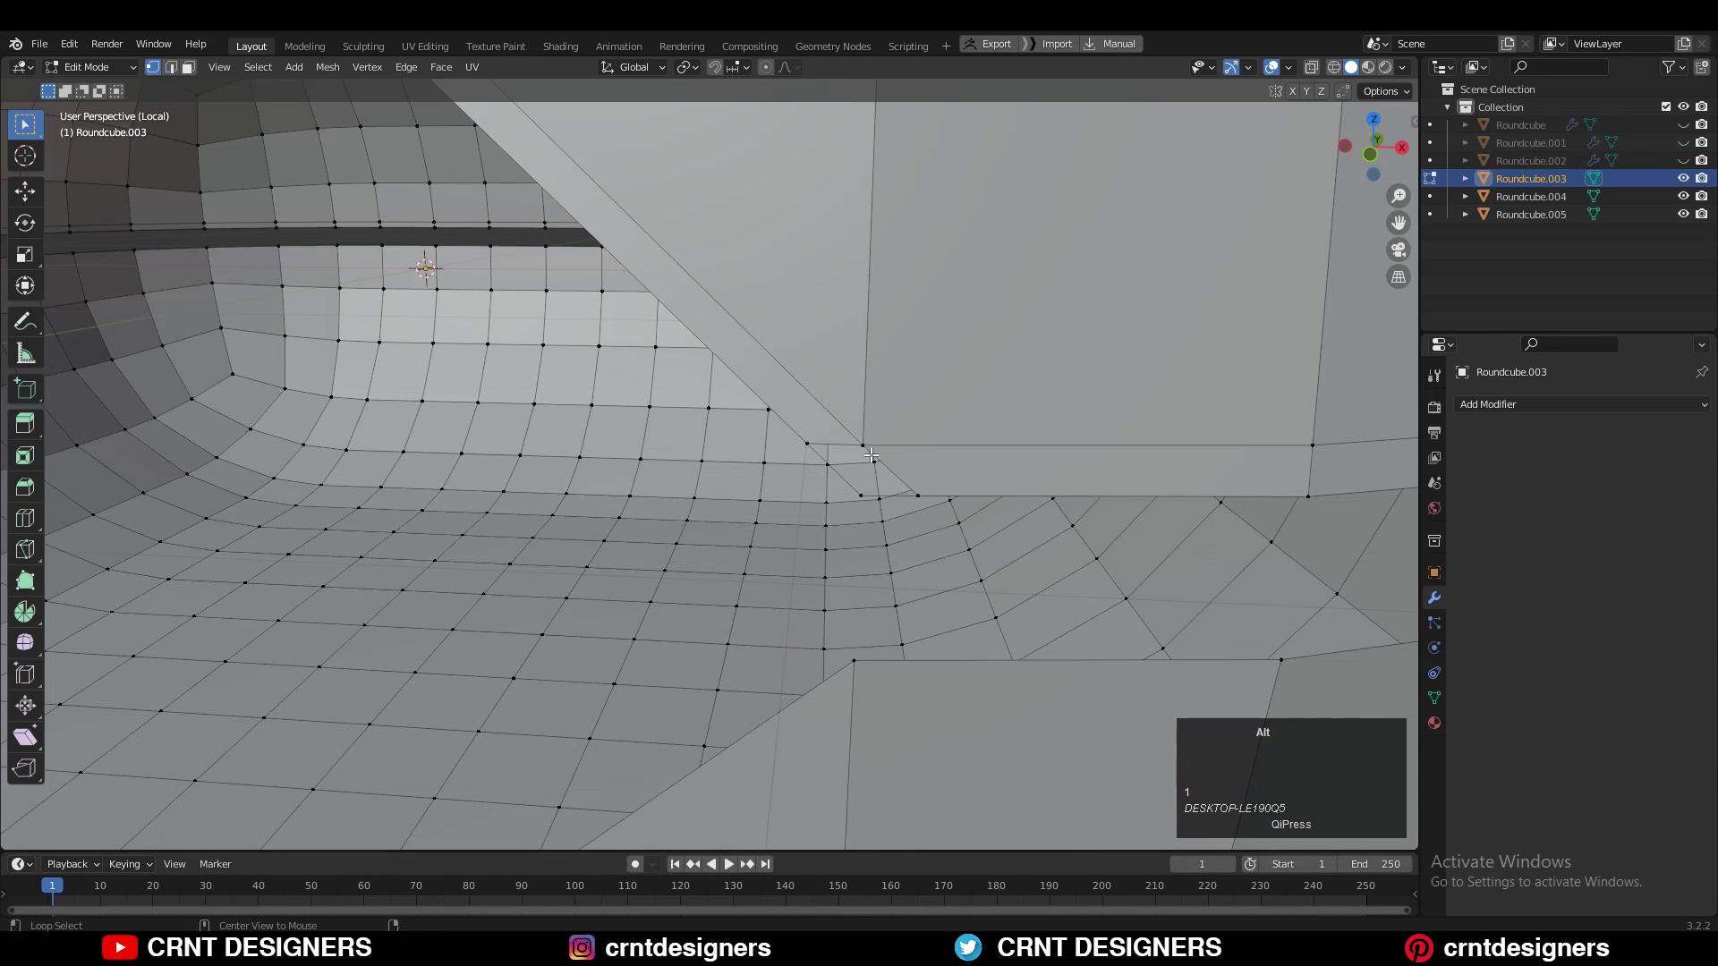
{"action": "key", "text": "2"}
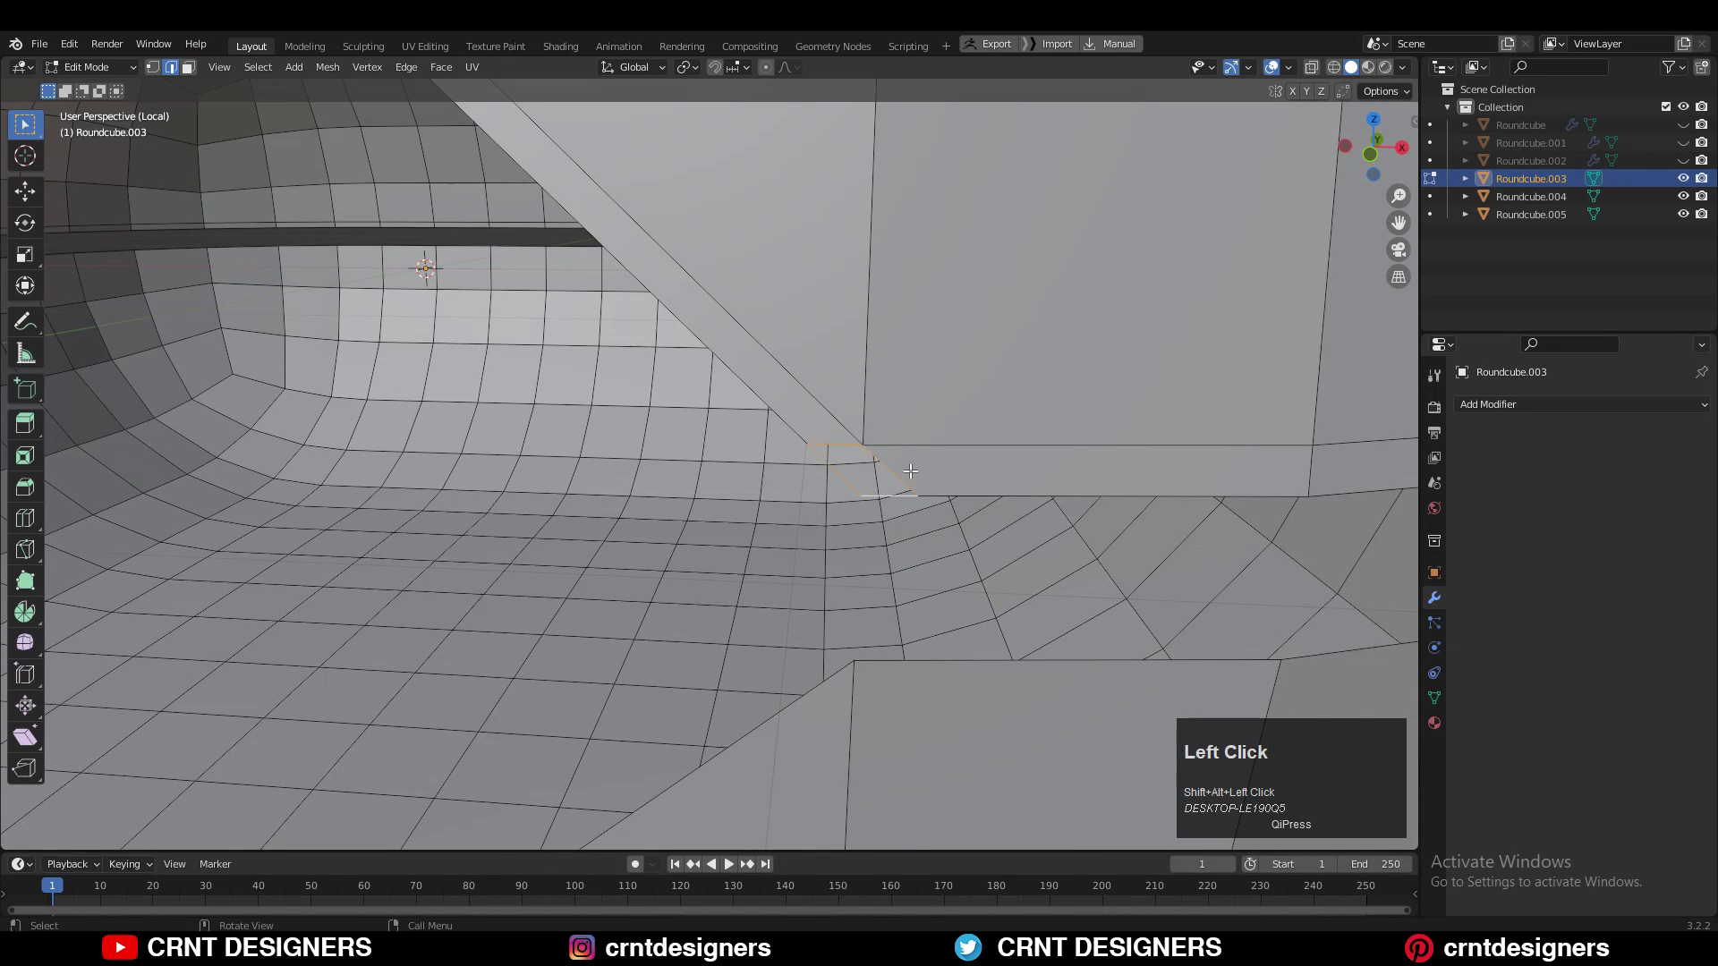
Symmetrize the whole body mesh with the direction +X to -X.
{"action": "key", "text": "Tab"}
{"action": "scroll", "coordinate": [931, 452], "scroll_direction": "down", "scroll_amount": 5}
{"action": "middle_click_drag", "start_coordinate": [937, 445], "coordinate": [734, 323]}
{"action": "left_click", "coordinate": [1003, 345]}
{"action": "key", "text": "Tab"}
{"action": "key", "text": "2"}
{"action": "scroll", "coordinate": [812, 379], "scroll_direction": "up", "scroll_amount": 2}
{"action": "scroll", "coordinate": [701, 338], "scroll_direction": "down", "scroll_amount": 4}
{"action": "key", "text": "a"}
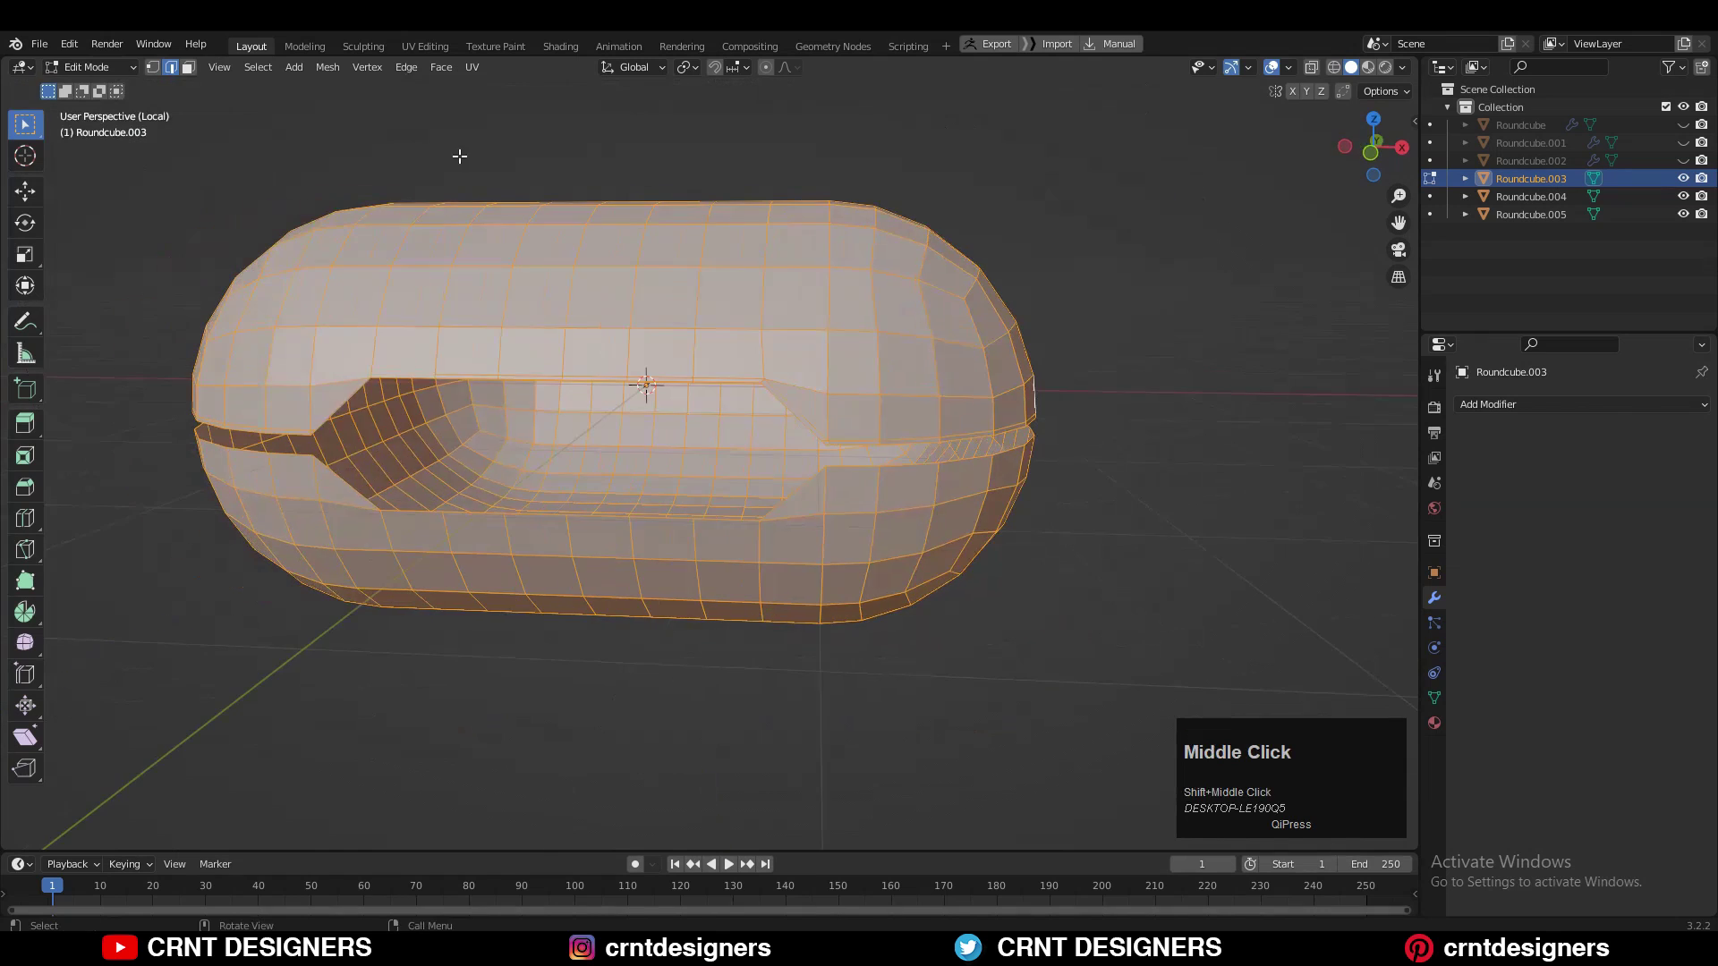
{"action": "left_click", "coordinate": [327, 67]}
{"action": "left_click", "coordinate": [384, 346]}
{"action": "middle_click_drag", "start_coordinate": [465, 394], "coordinate": [483, 384]}
{"action": "scroll", "coordinate": [484, 384], "scroll_direction": "up", "scroll_amount": 3}
{"action": "left_click", "coordinate": [224, 809]}
{"action": "left_click", "coordinate": [208, 744]}
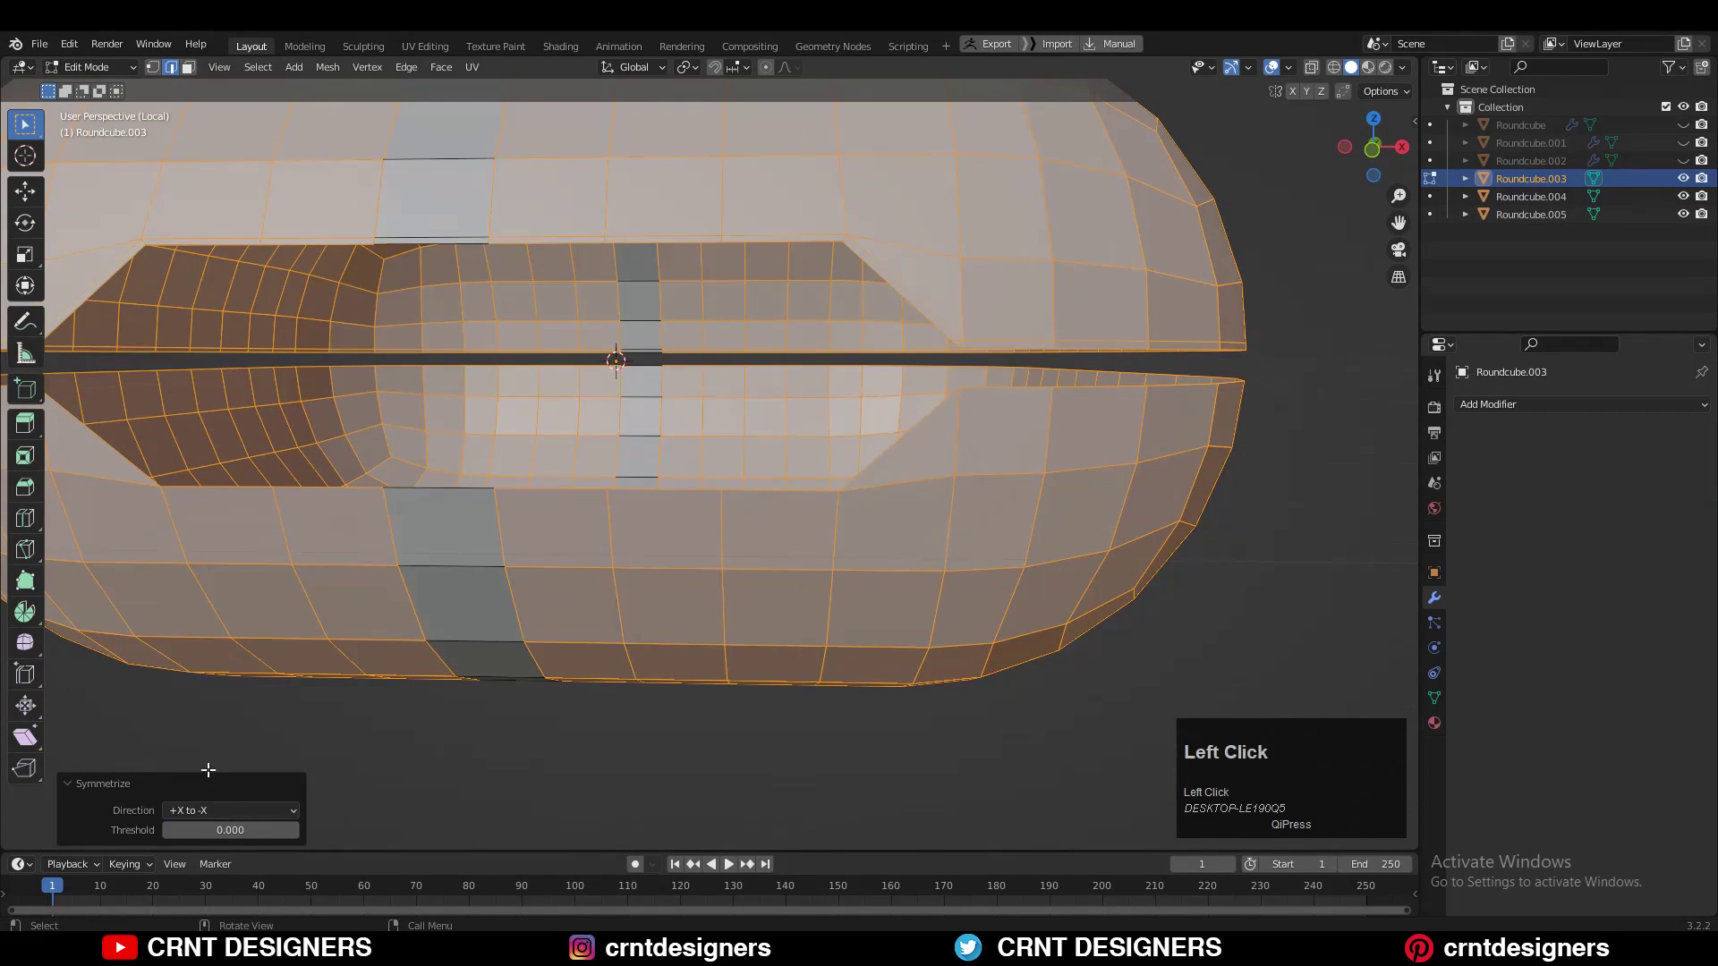
Symmetrize the whole body mesh from its upper half to its lower half and save the file.
{"action": "middle_click_drag", "start_coordinate": [510, 573], "coordinate": [537, 564]}
{"action": "key", "text": "a"}
{"action": "left_click", "coordinate": [328, 67]}
{"action": "left_click", "coordinate": [383, 343]}
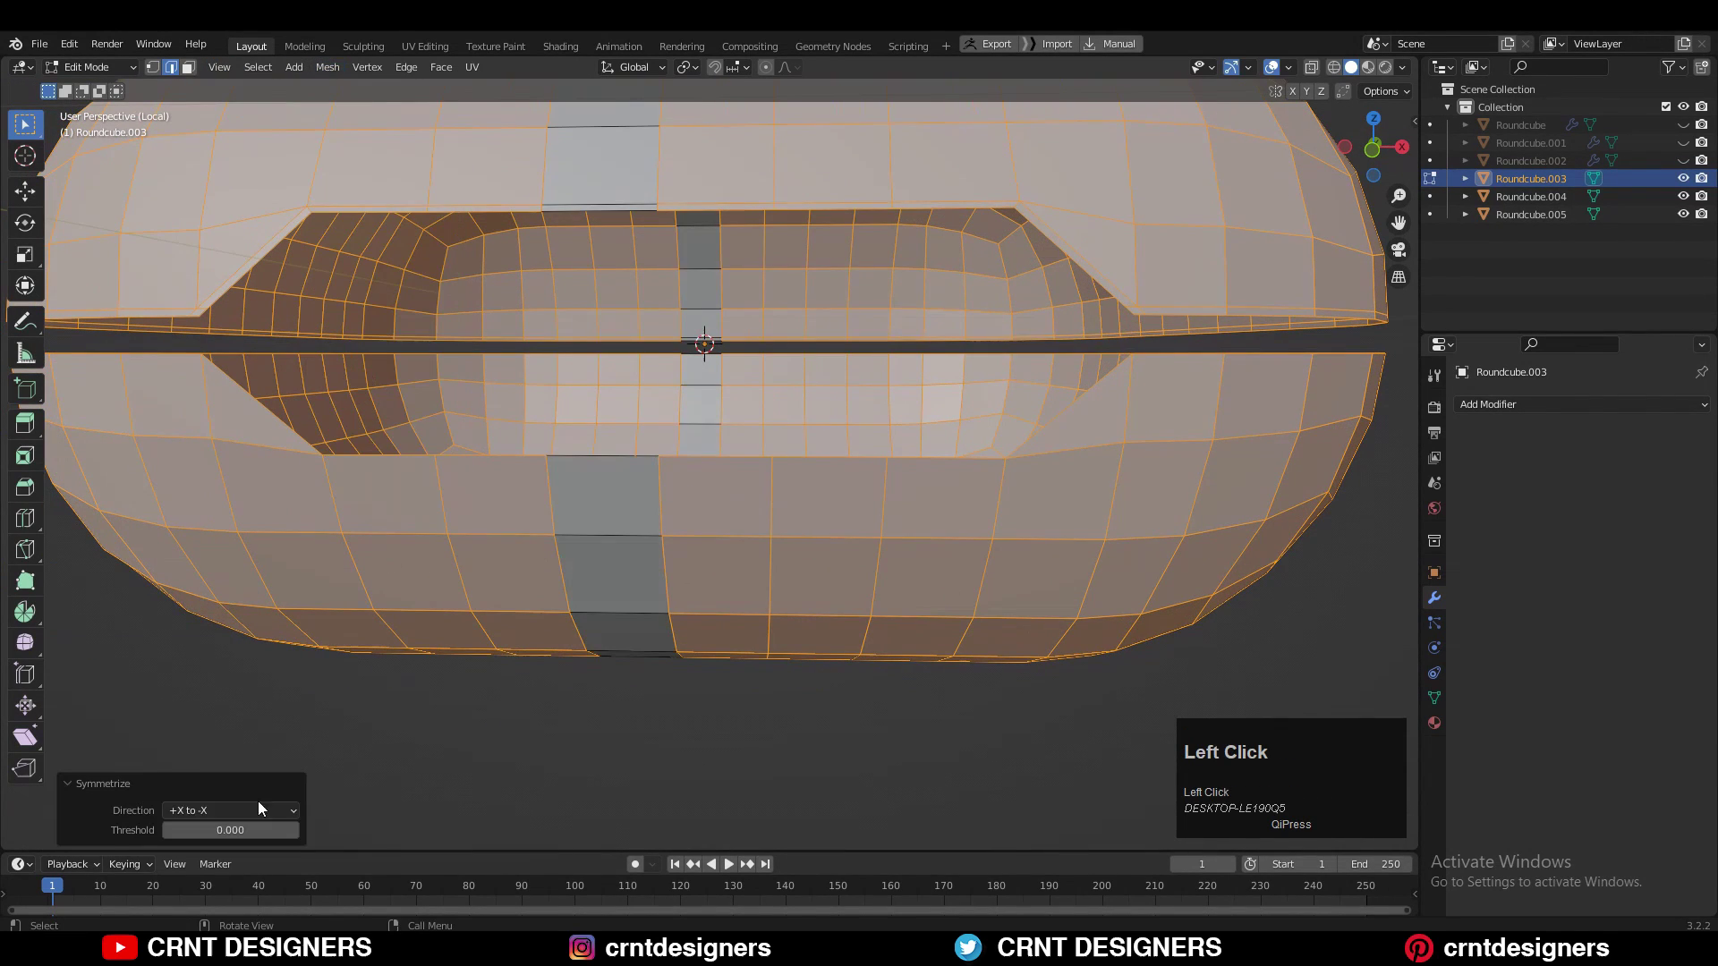
{"action": "left_click", "coordinate": [326, 679]}
{"action": "key", "text": "ctrl+s"}
Return to object mode, leave local view, and turn on the wireframe overlay with the body and seam border selected.
{"action": "middle_click_drag", "start_coordinate": [805, 602], "coordinate": [1065, 463]}
{"action": "key", "text": "Tab"}
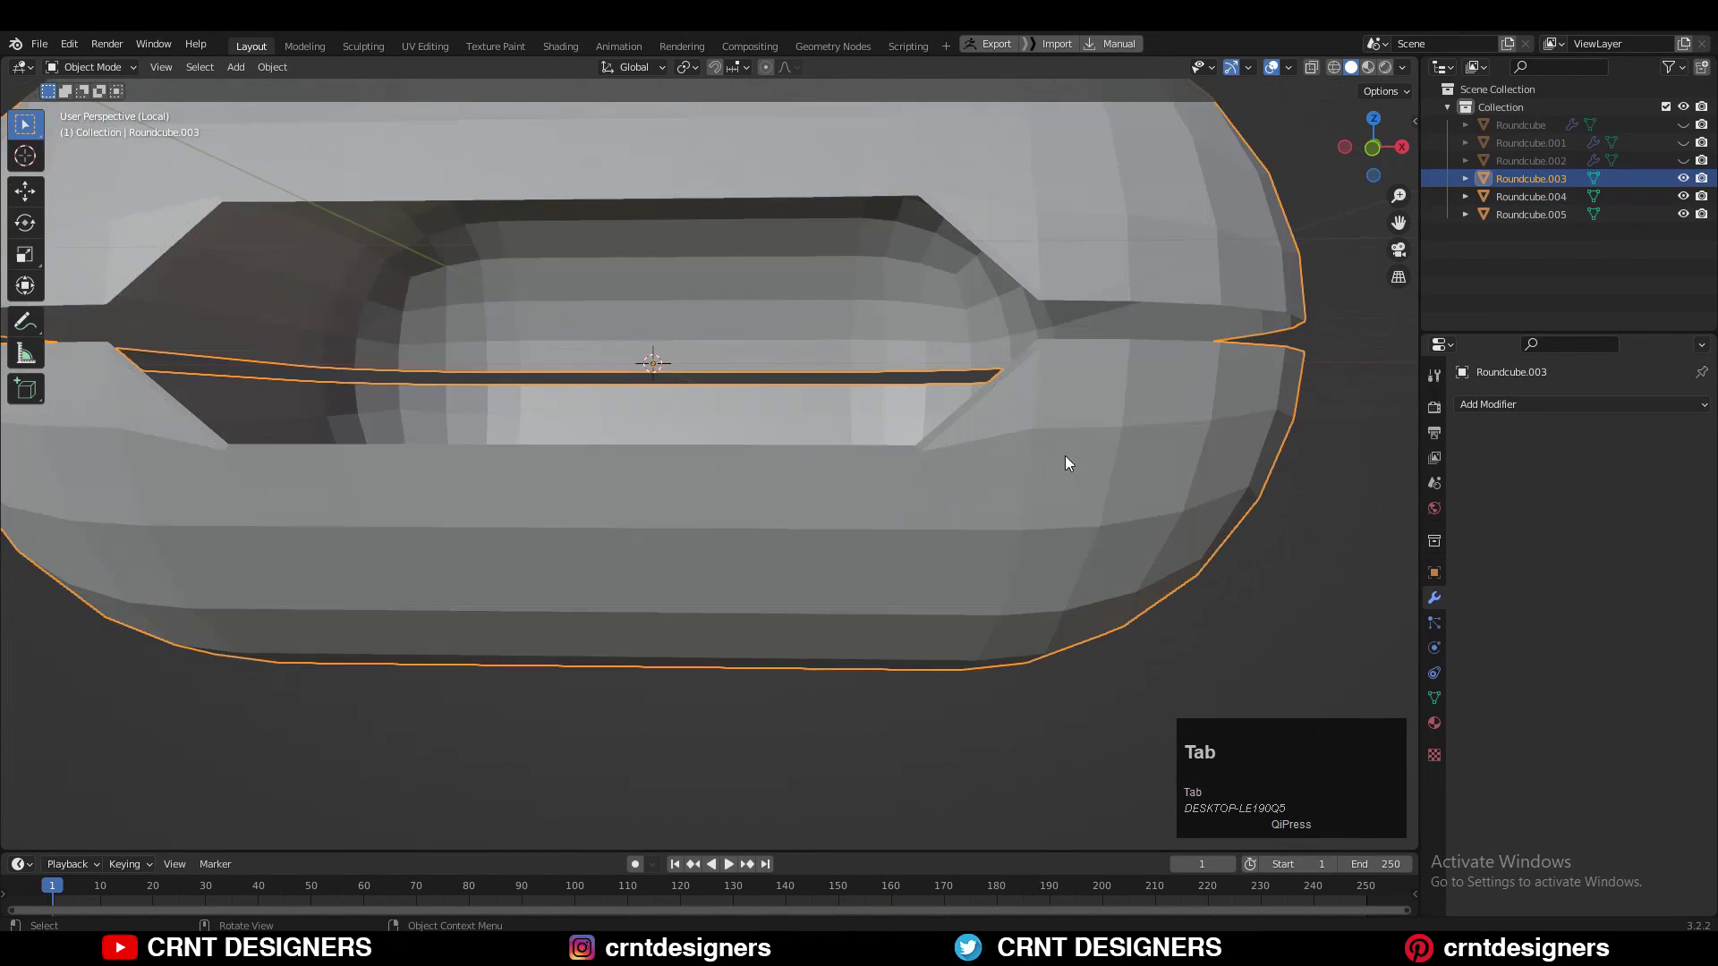
{"action": "key", "text": "slash"}
{"action": "left_click", "coordinate": [936, 689]}
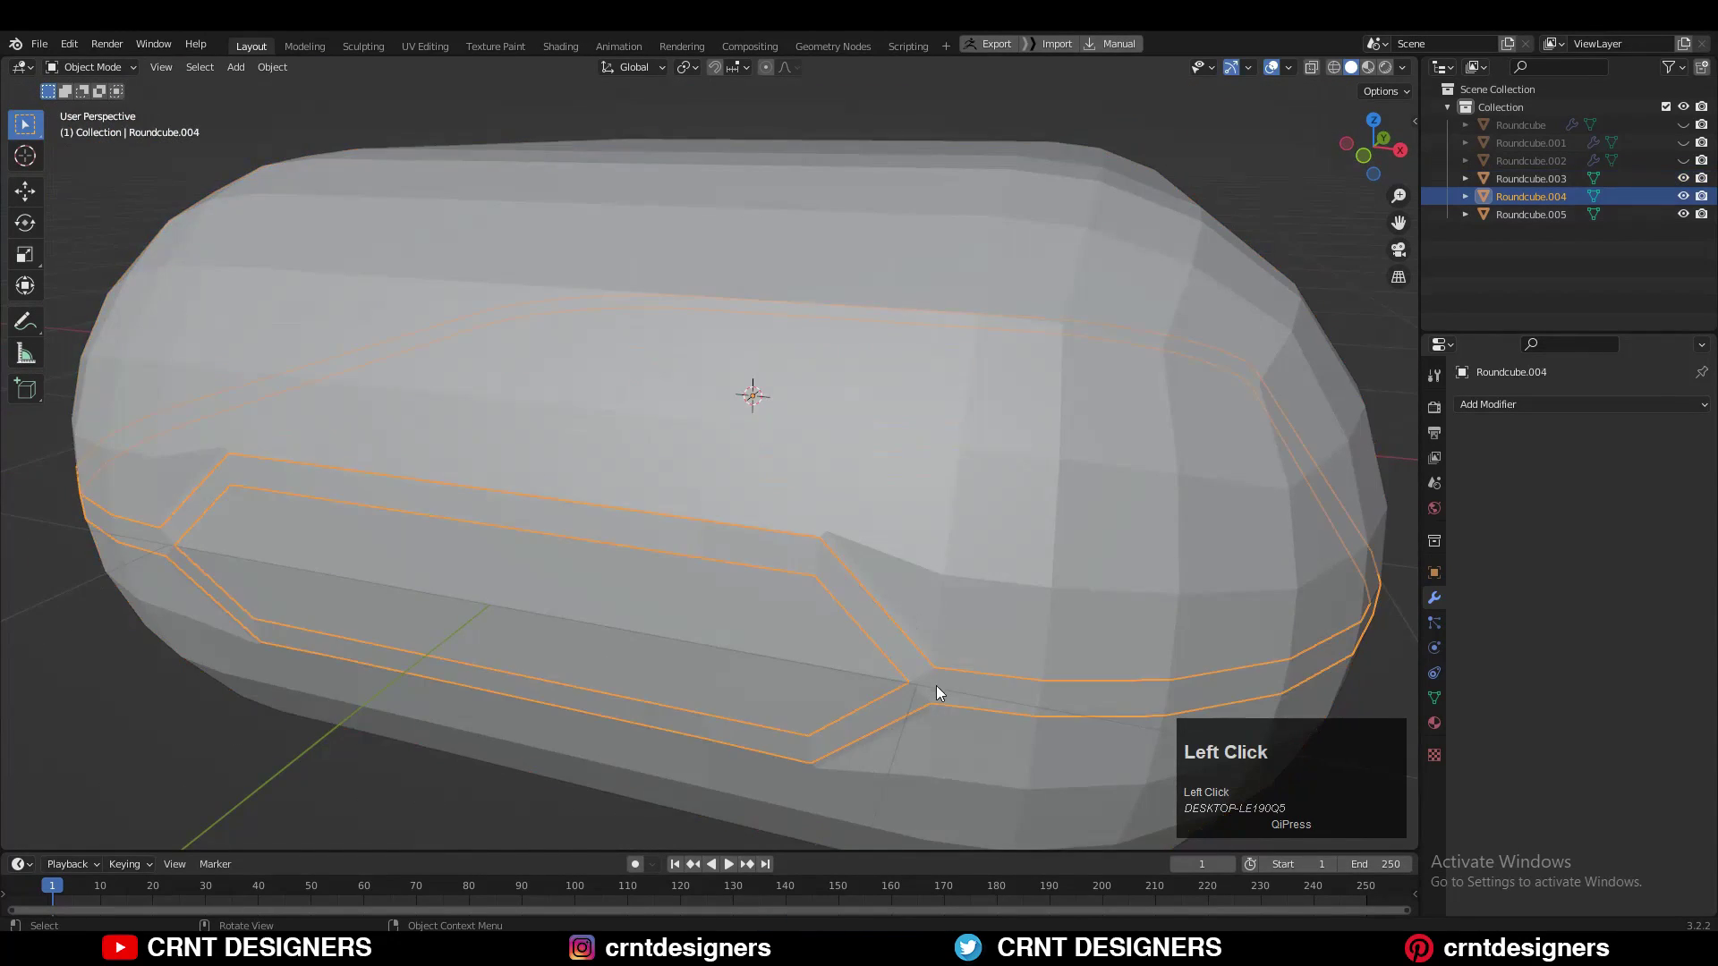
{"action": "scroll", "coordinate": [901, 573], "scroll_direction": "up", "scroll_amount": 2}
{"action": "scroll", "coordinate": [898, 571], "scroll_direction": "up", "scroll_amount": 3}
{"action": "left_click", "coordinate": [898, 557], "text": "shift"}
{"action": "left_click", "coordinate": [1288, 67]}
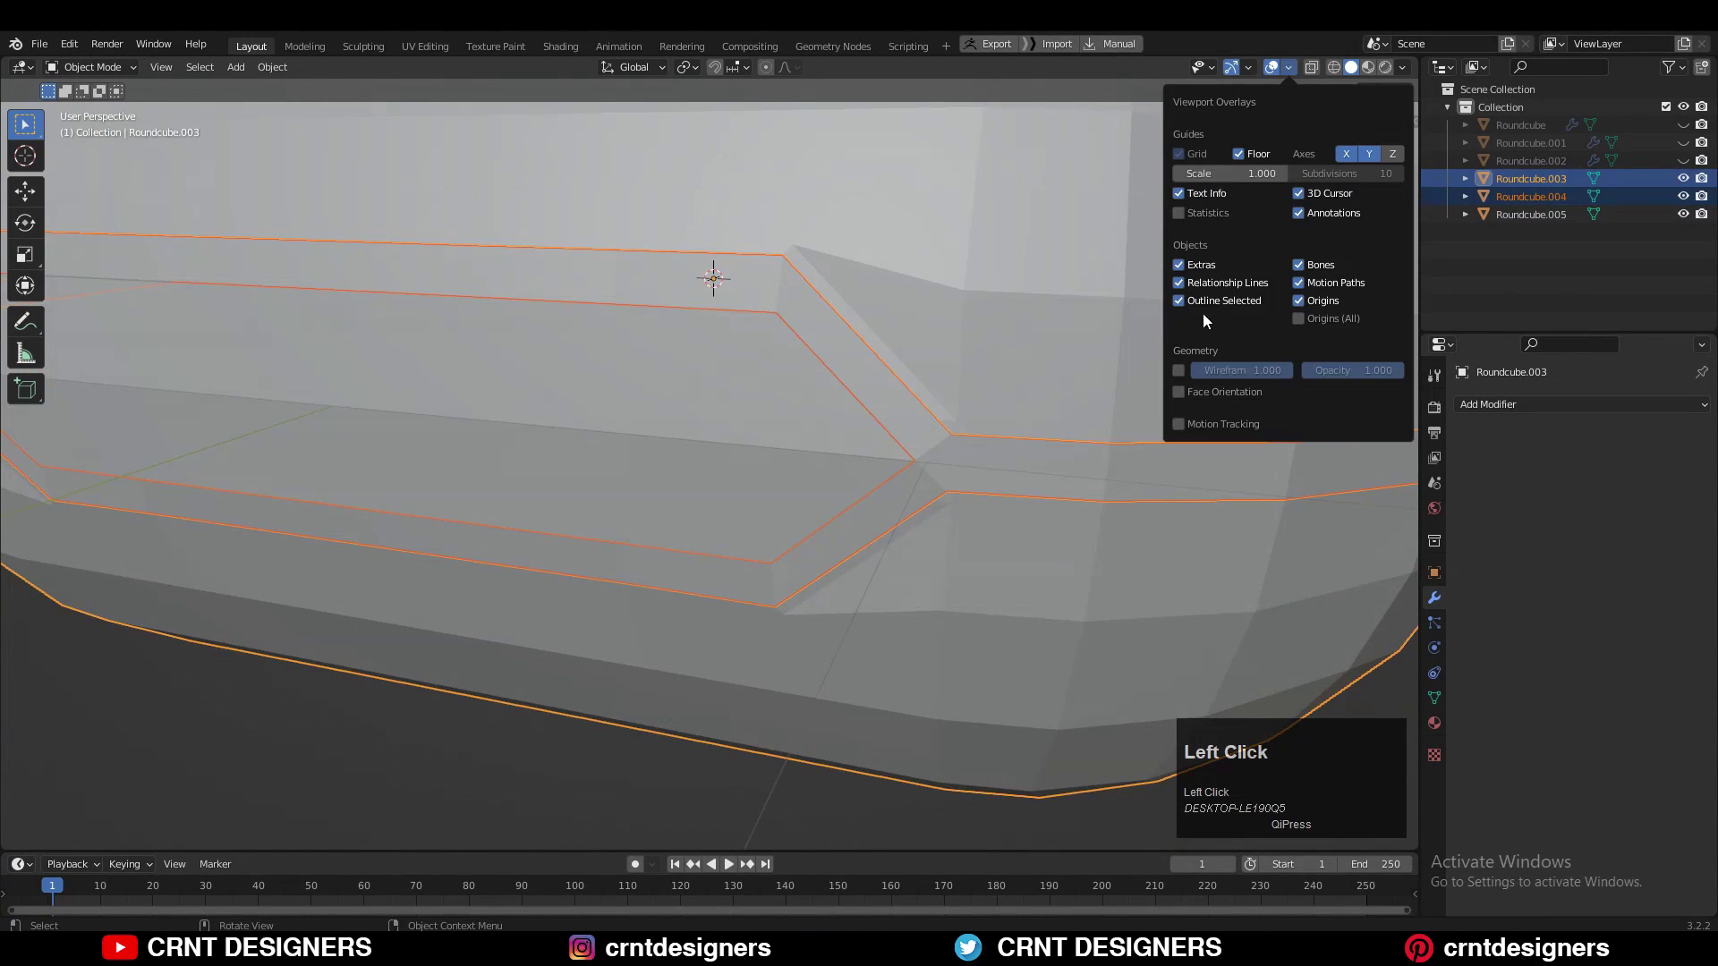
{"action": "left_click", "coordinate": [1179, 370]}
Connect the two outer vertices at the seam border's right junction with an edge and add a loop cut beside it.
{"action": "left_click", "coordinate": [978, 469]}
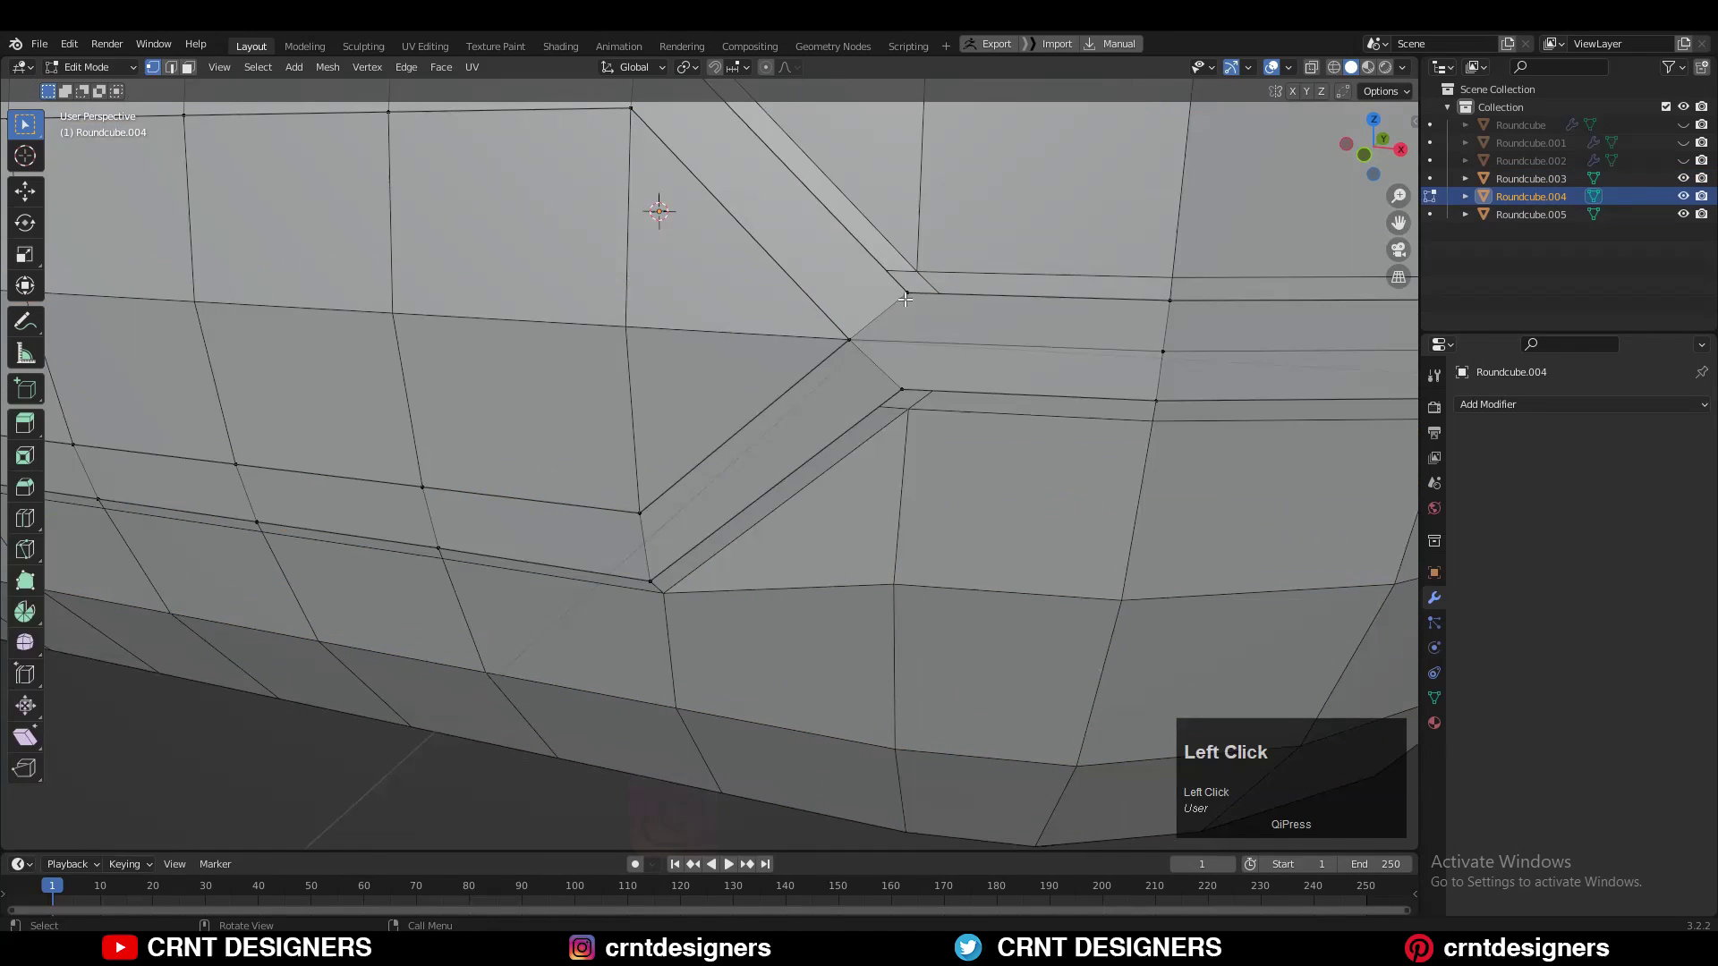
{"action": "left_click", "coordinate": [906, 292], "text": "shift"}
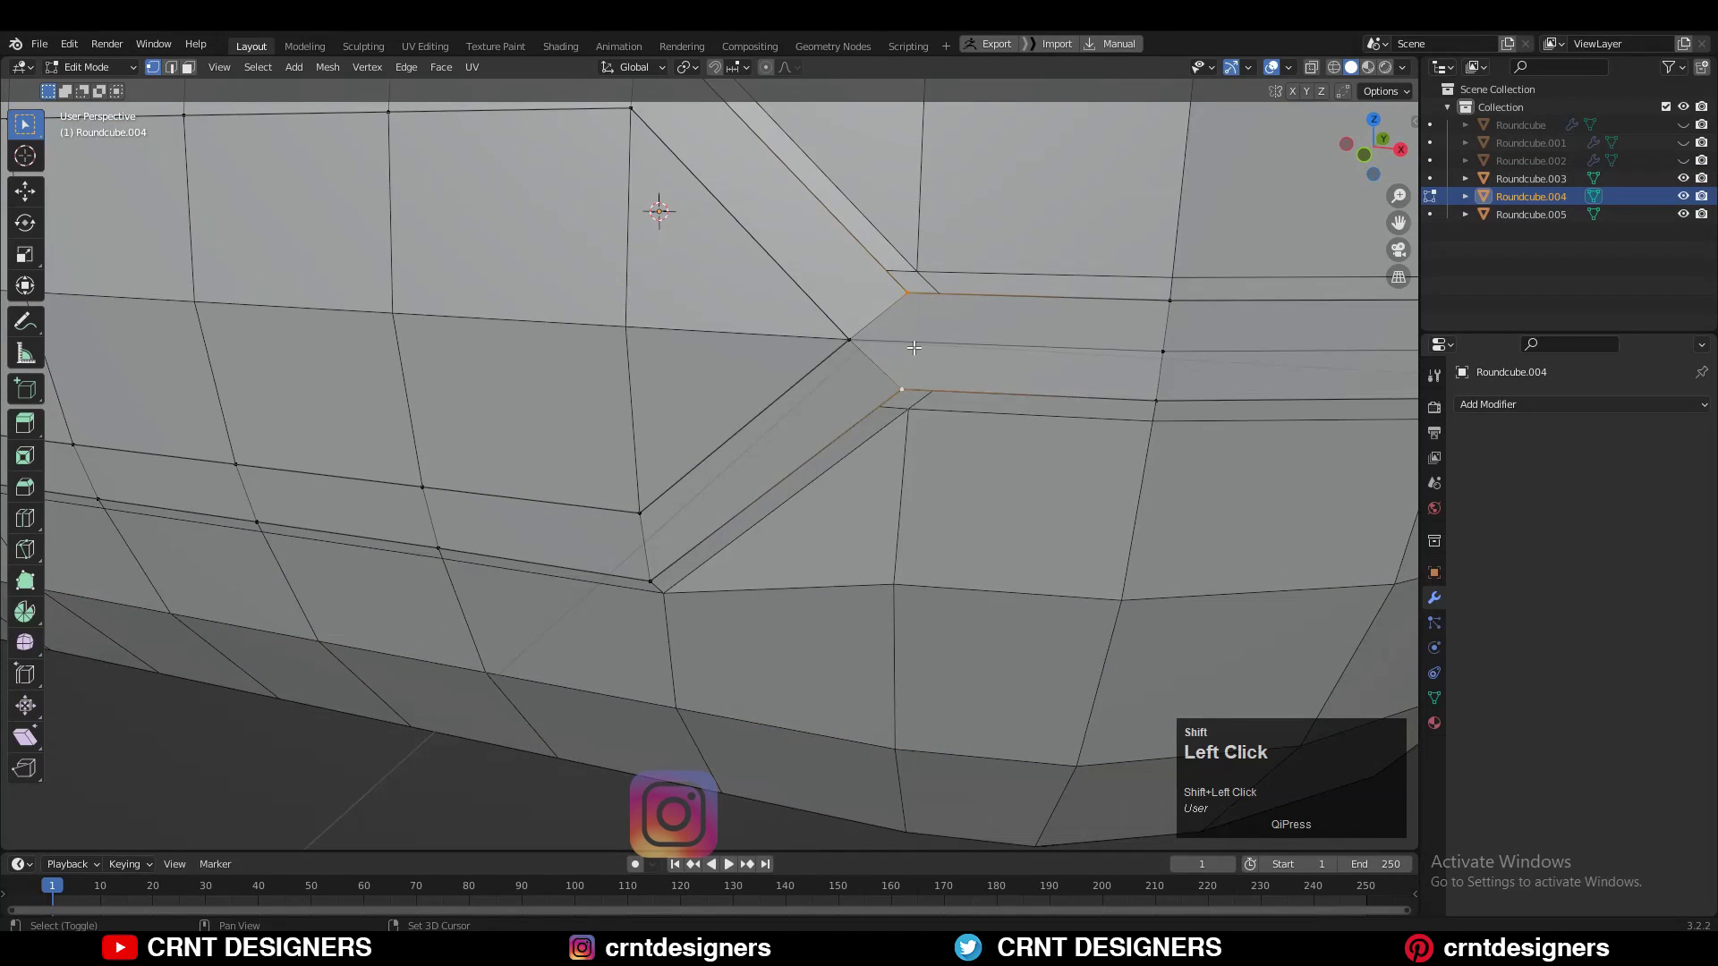
{"action": "right_click", "coordinate": [897, 321]}
{"action": "left_click", "coordinate": [859, 536]}
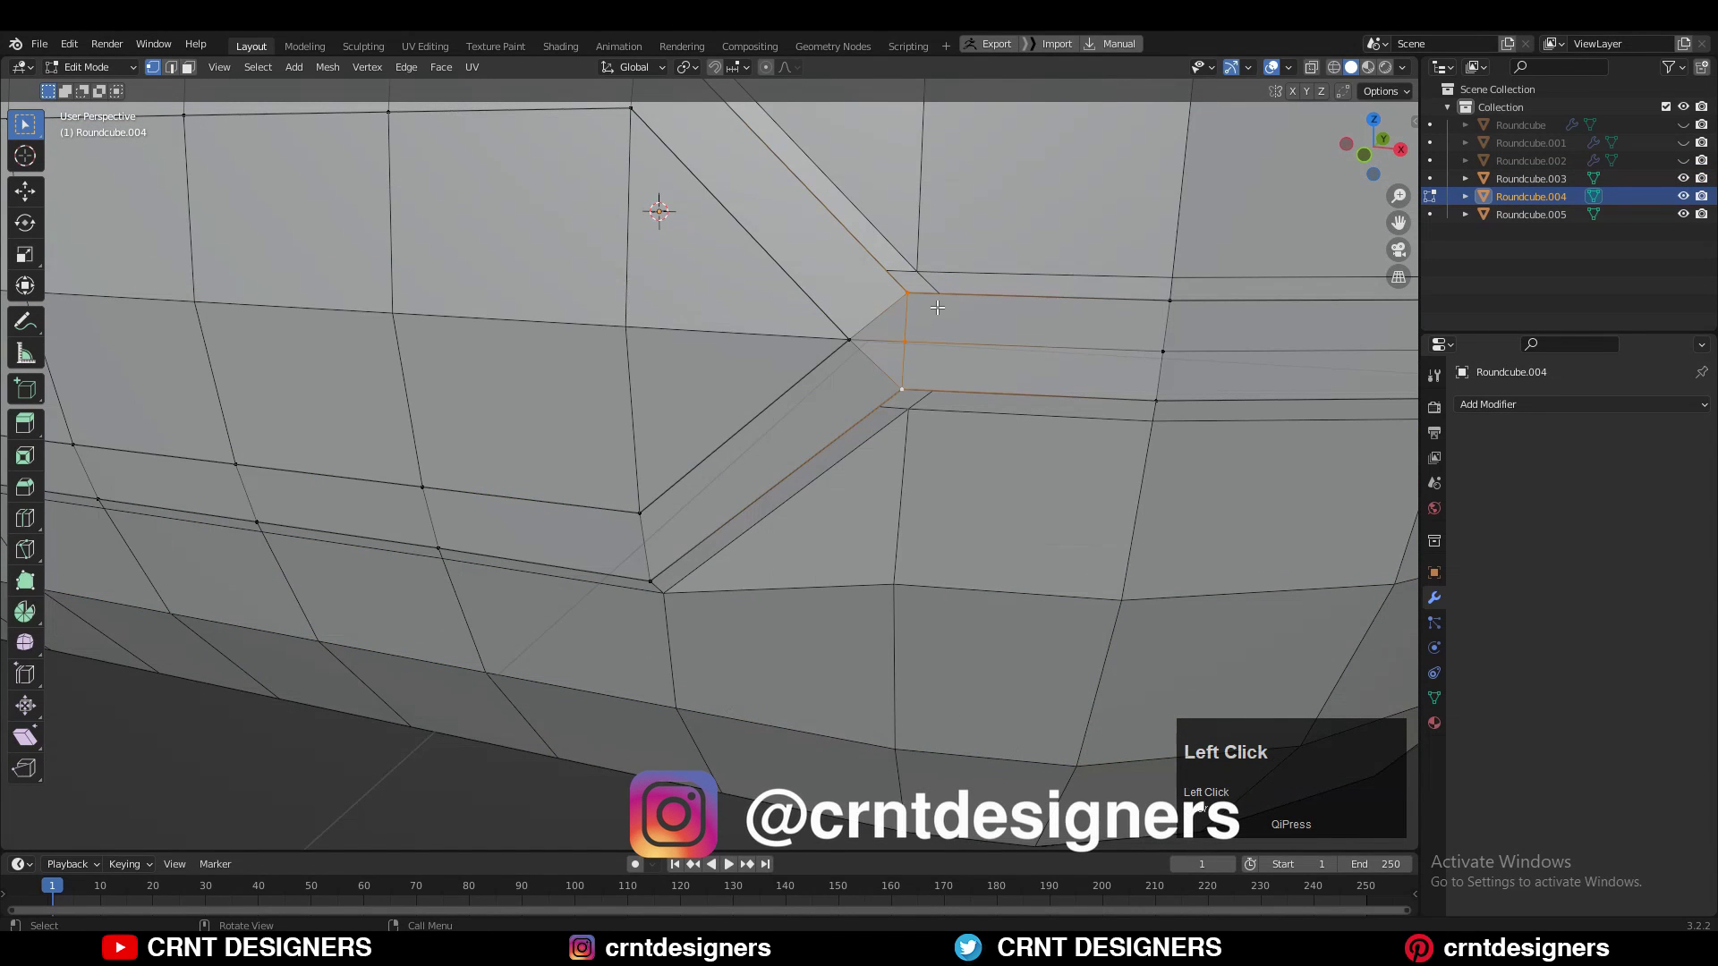
{"action": "key", "text": "ctrl+r"}
{"action": "left_click", "coordinate": [975, 300], "text": "ctrl"}
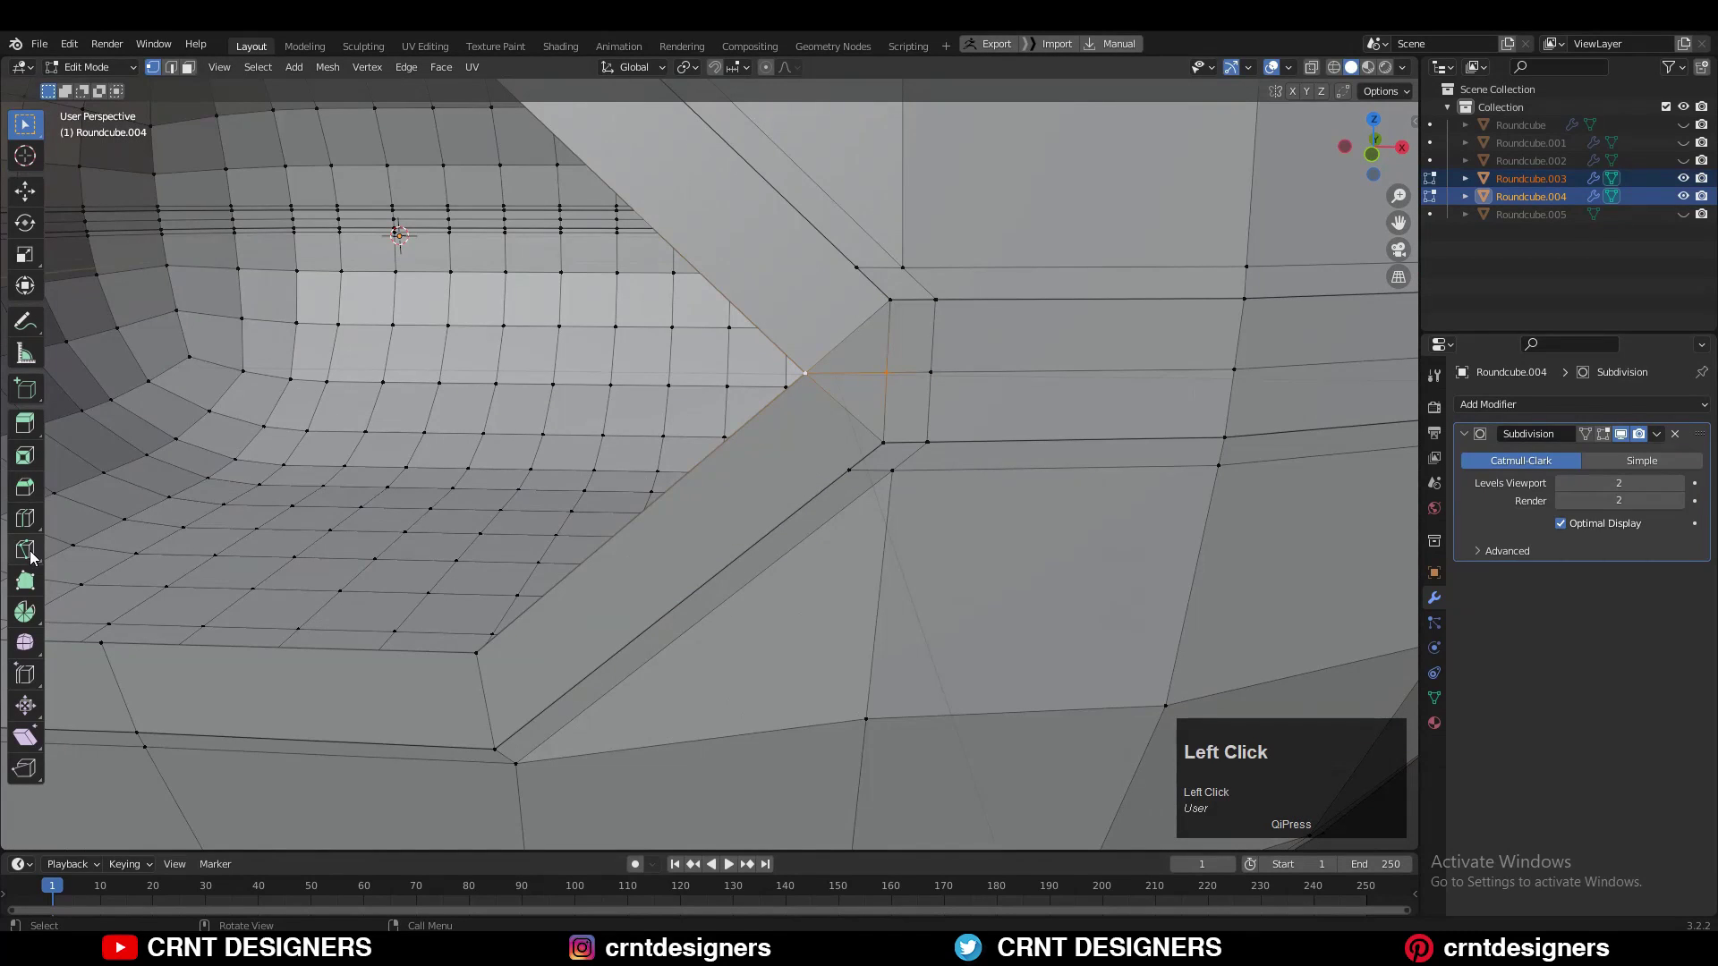
Knife an edge from the border's inner tip to its upper outer edge and dissolve the old diagonal edge.
{"action": "left_click", "coordinate": [27, 552]}
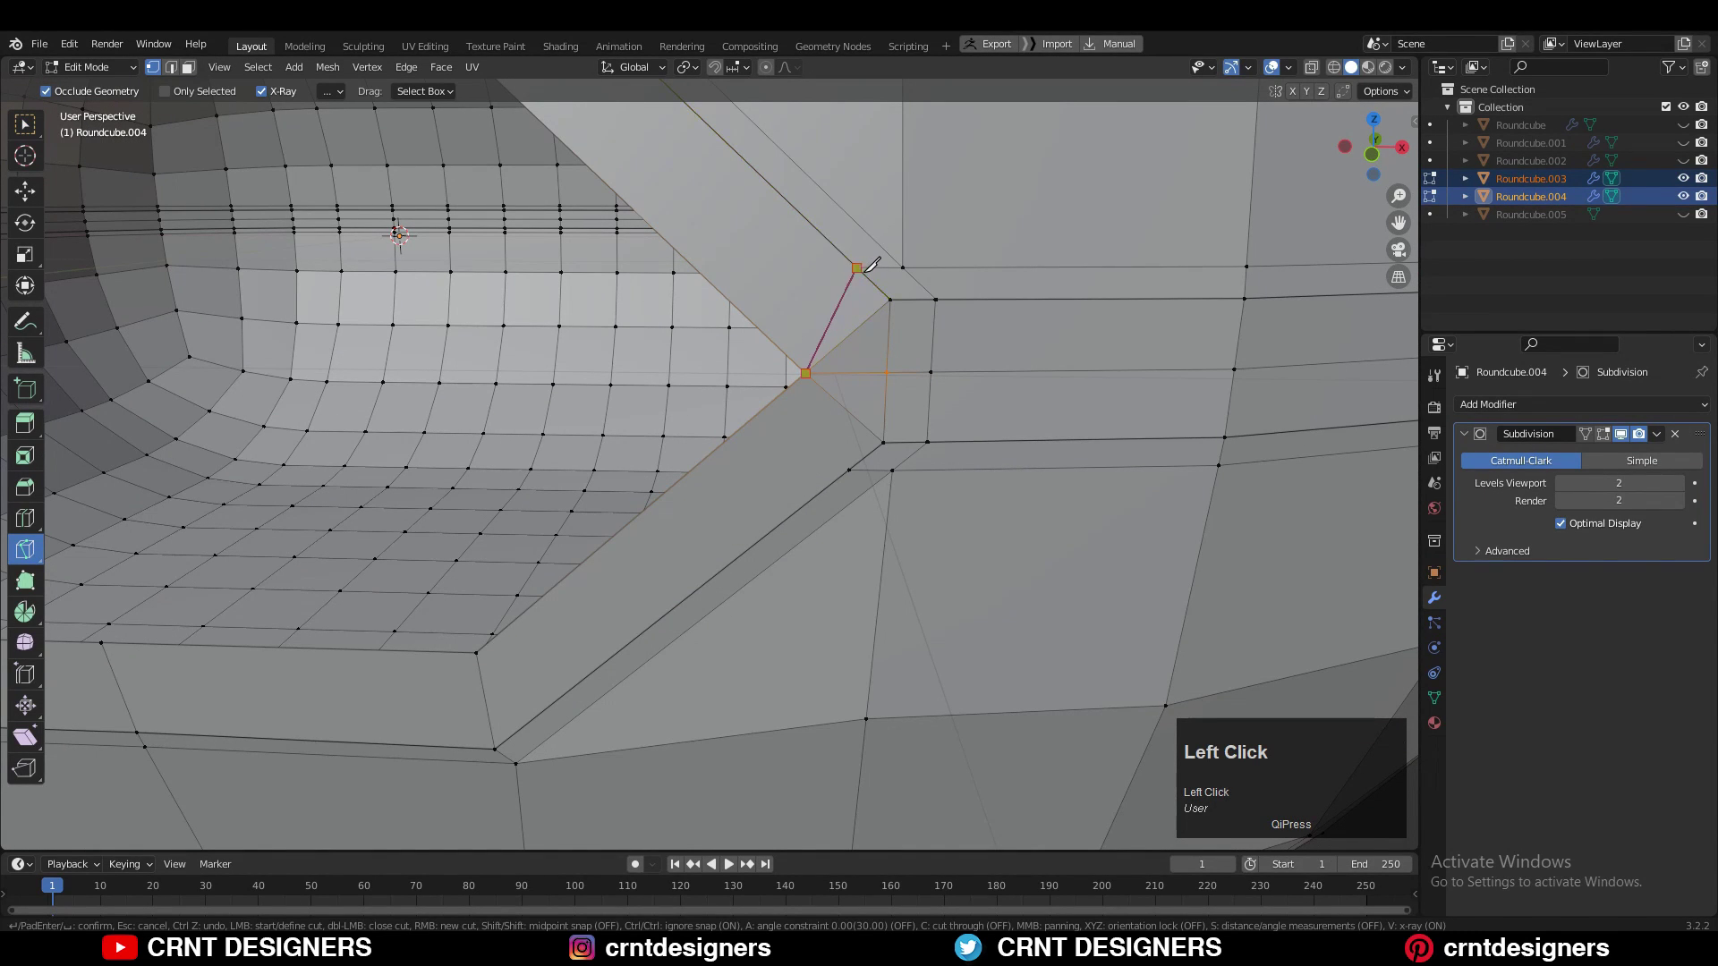
{"action": "key", "text": "space"}
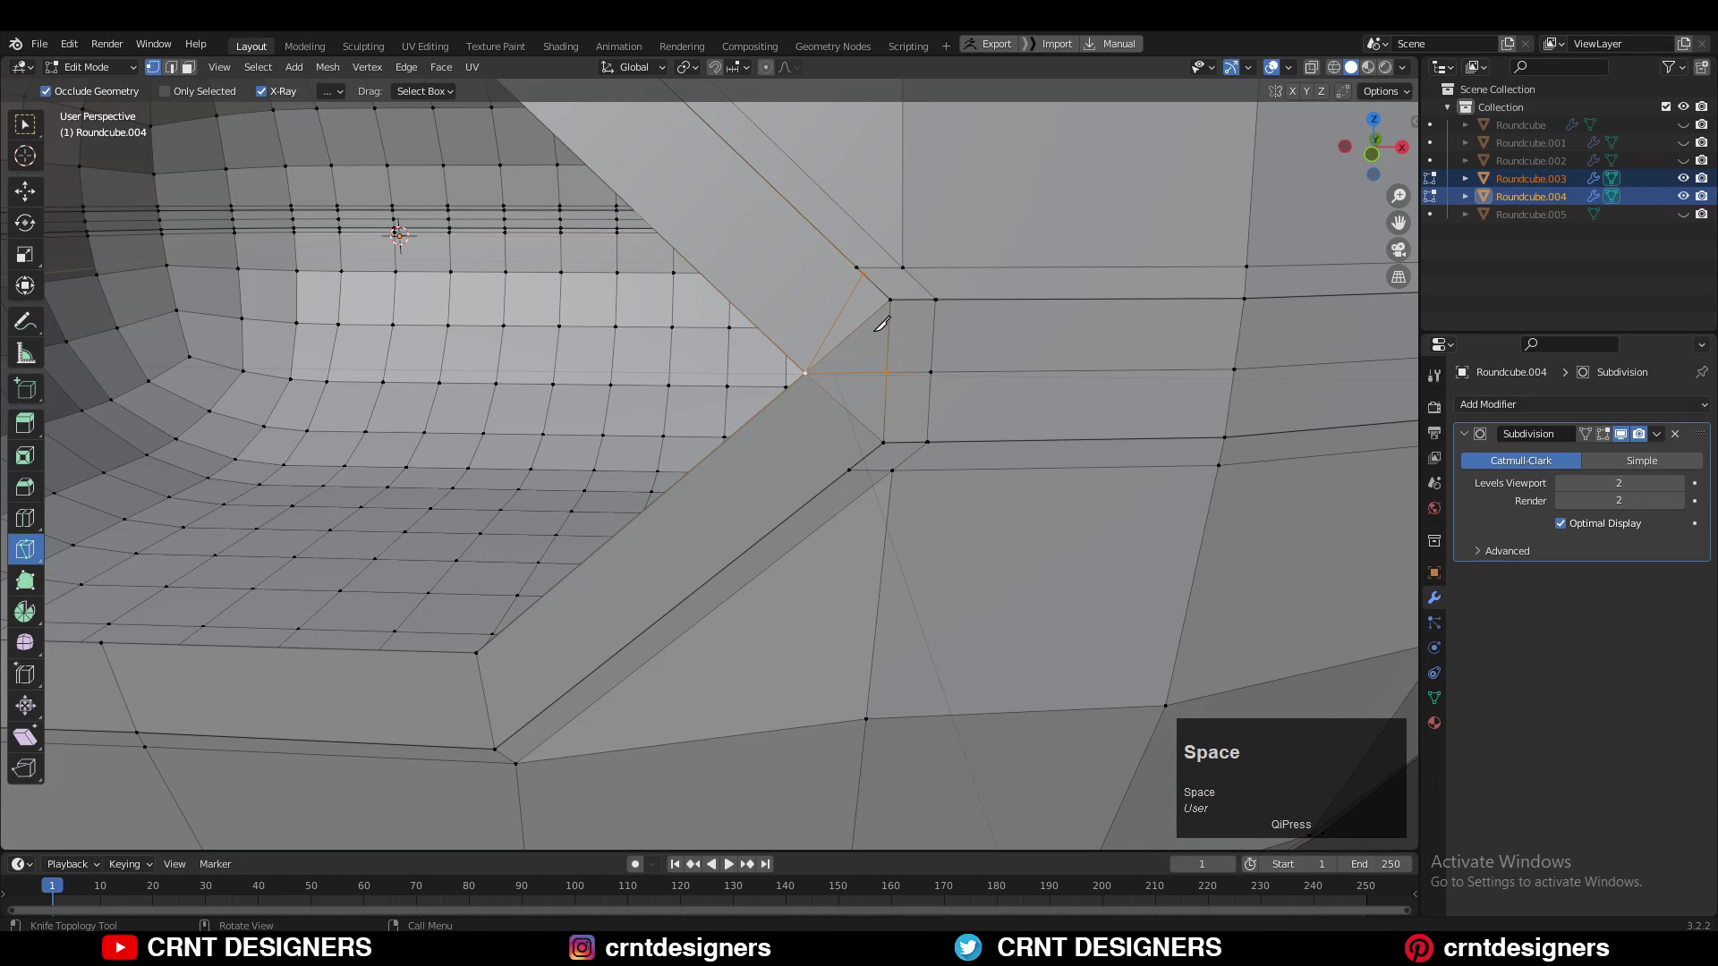
{"action": "key", "text": "2"}
{"action": "key", "text": "ctrl+x"}
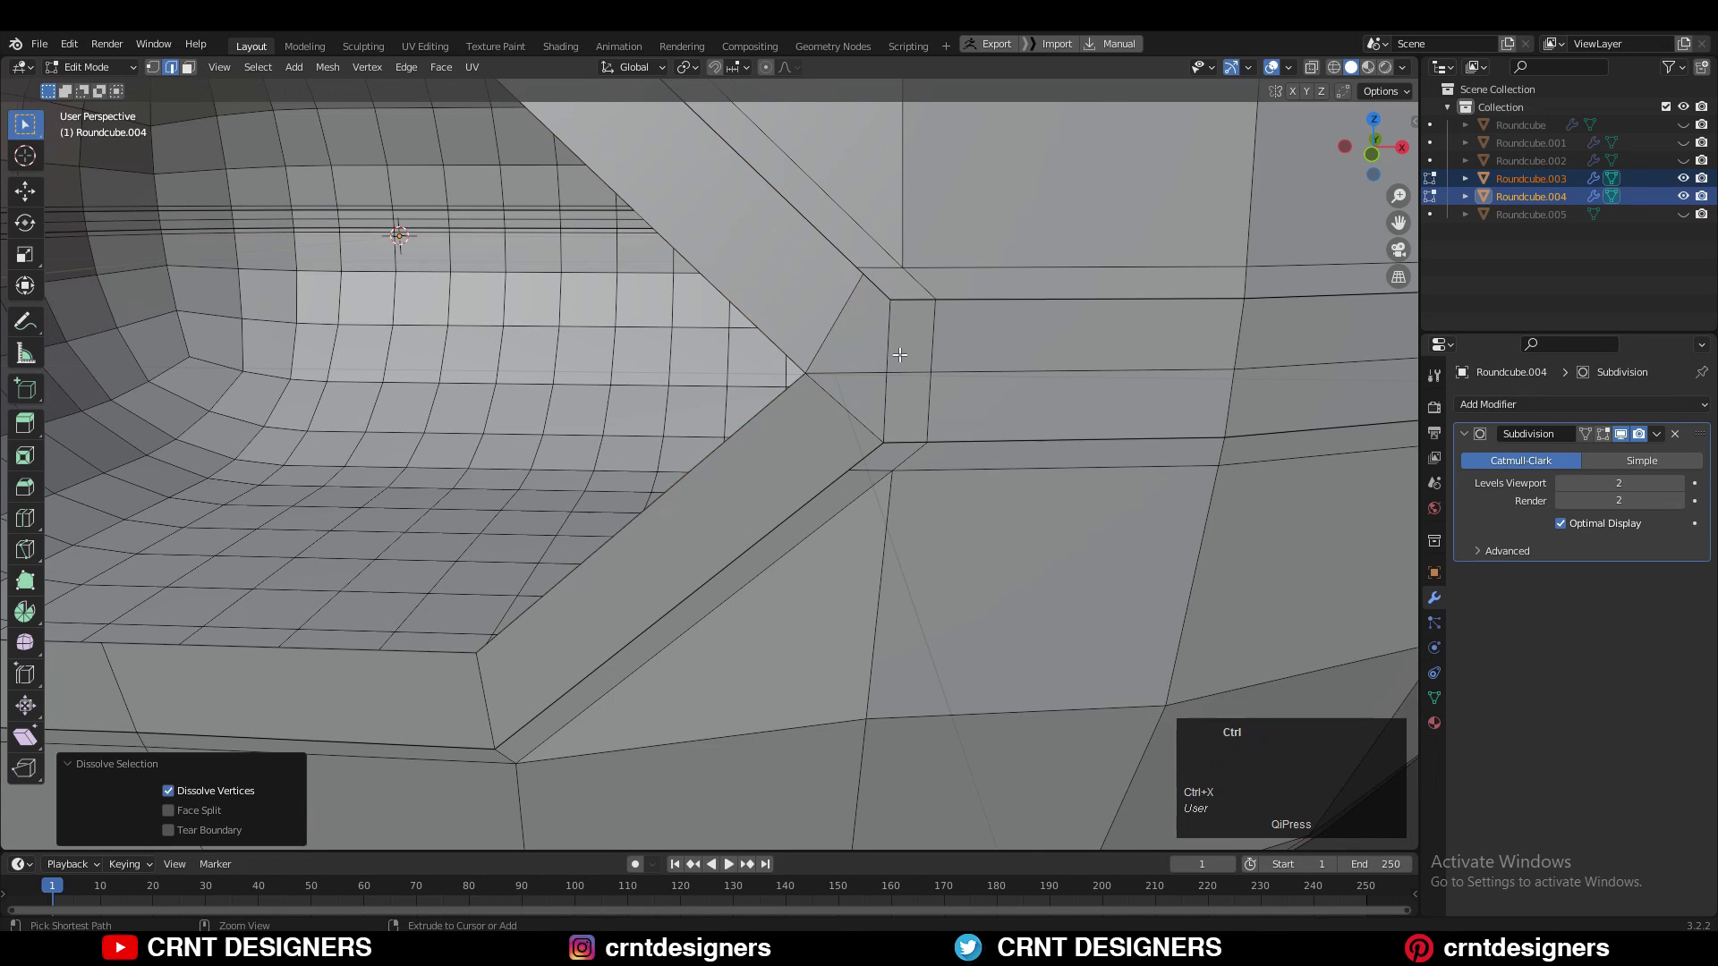
Slide the new vertex on the border's upper outer edge slightly farther up the slope.
{"action": "key", "text": "1"}
{"action": "left_click", "coordinate": [864, 274]}
{"action": "key", "text": "g"}
{"action": "key", "text": "g"}
{"action": "left_click", "coordinate": [850, 260]}
Symmetrize the seam border mesh so its lower half matches the reworked upper junction.
{"action": "key", "text": "3"}
{"action": "left_click", "coordinate": [888, 340], "text": "alt"}
{"action": "middle_click_drag", "start_coordinate": [889, 340], "coordinate": [866, 373]}
{"action": "key", "text": "a"}
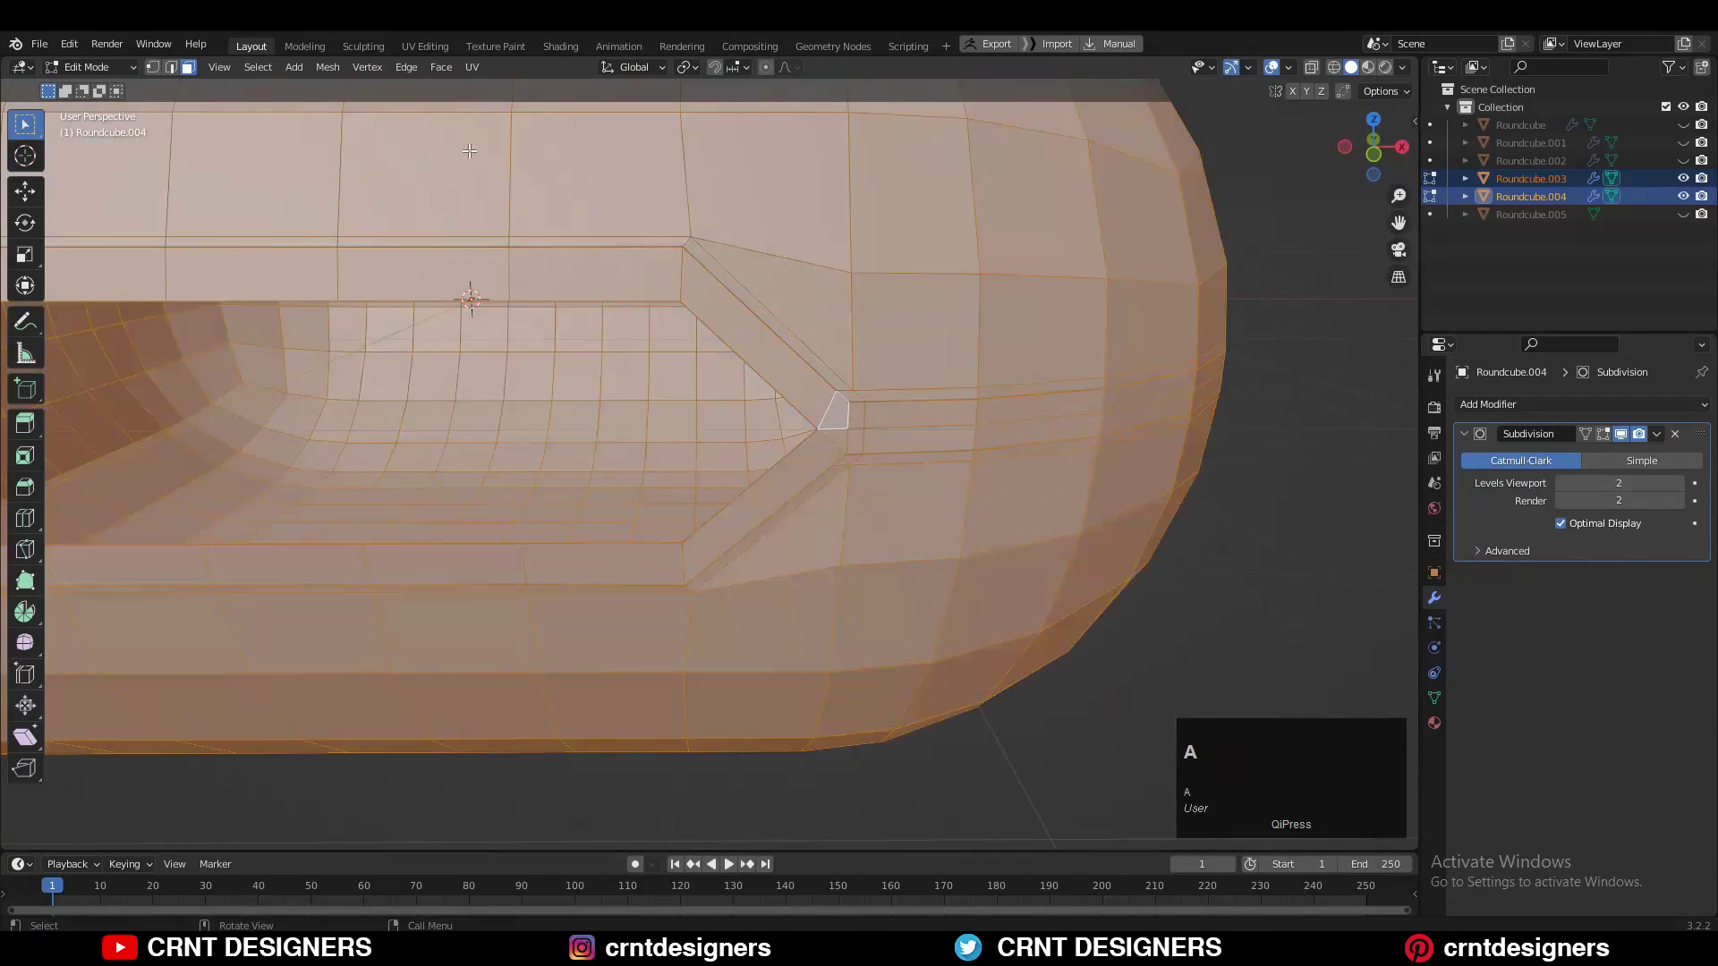
{"action": "left_click", "coordinate": [328, 67]}
{"action": "left_click", "coordinate": [369, 342]}
{"action": "left_click", "coordinate": [854, 440], "text": "alt"}
{"action": "scroll", "coordinate": [854, 441], "scroll_direction": "down", "scroll_amount": 5}
{"action": "mouse_move", "coordinate": [855, 440]}
{"action": "middle_mouse_down", "text": "shift"}
{"action": "mouse_move", "coordinate": [908, 409]}
{"action": "mouse_move", "coordinate": [873, 413]}
{"action": "middle_mouse_up", "text": "shift"}
Symmetrize the seam border mesh along X and check its face loops around the junction.
{"action": "key", "text": "a"}
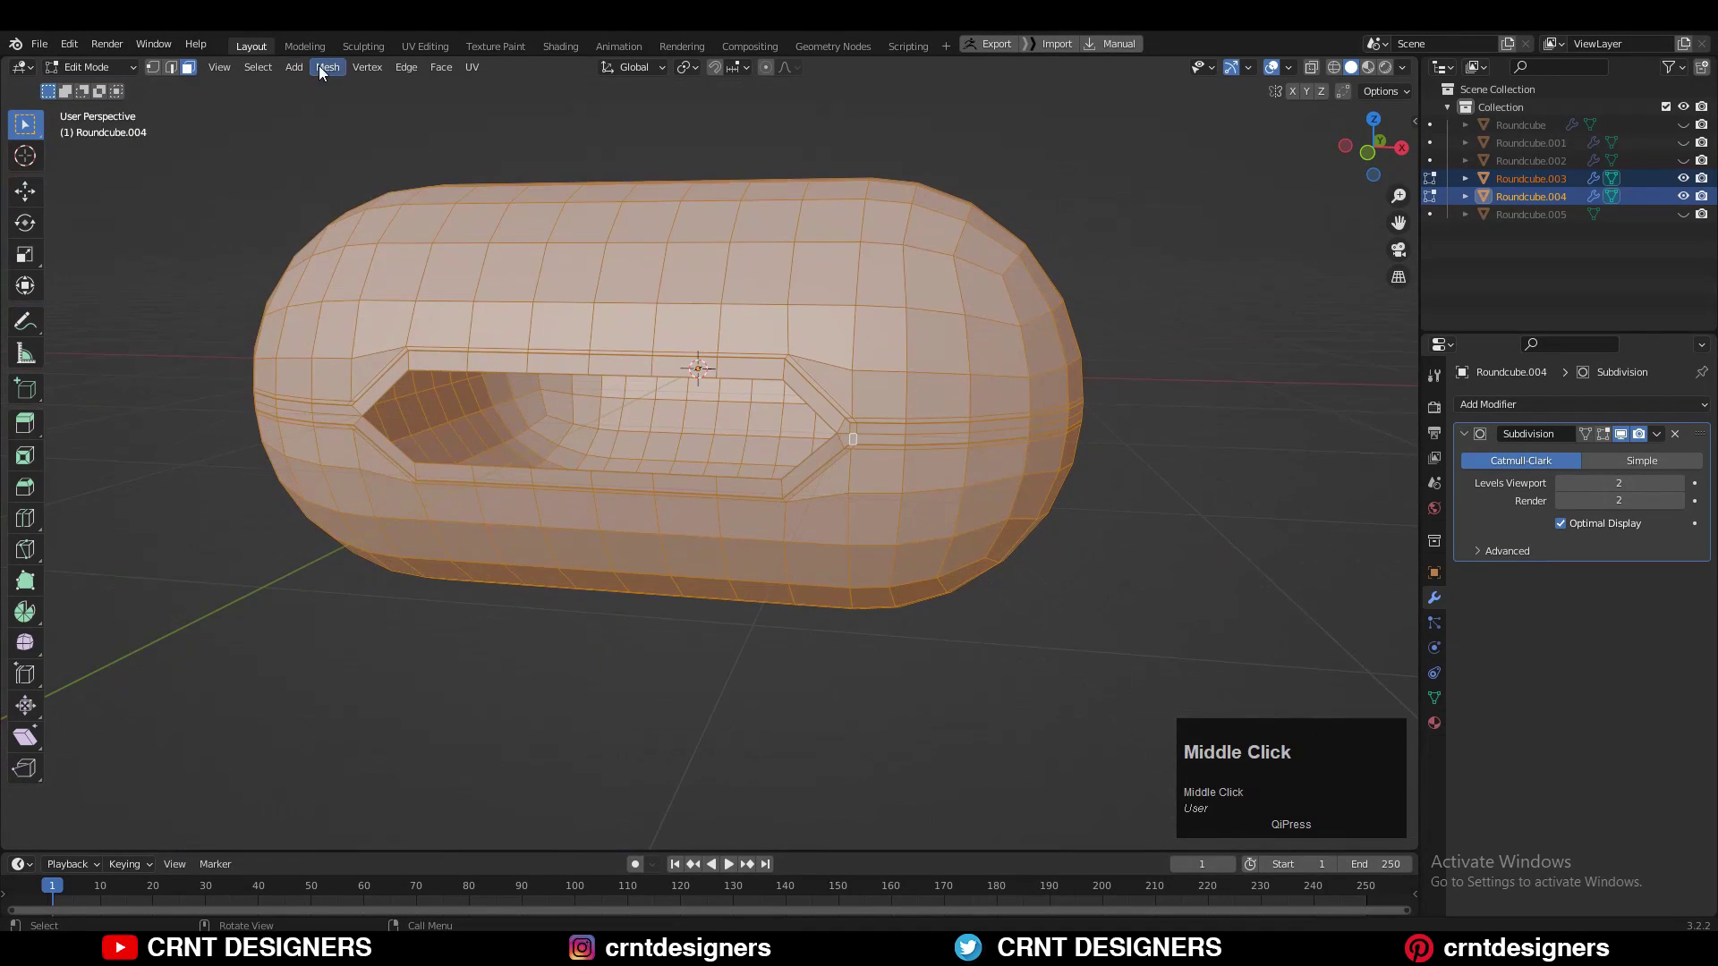
{"action": "left_click", "coordinate": [320, 68]}
{"action": "left_click", "coordinate": [368, 341]}
{"action": "left_click", "coordinate": [261, 803]}
{"action": "left_click", "coordinate": [235, 716]}
{"action": "left_click", "coordinate": [456, 609]}
{"action": "left_click", "coordinate": [854, 428], "text": "alt"}
{"action": "left_click", "coordinate": [860, 435], "text": "alt+shift"}
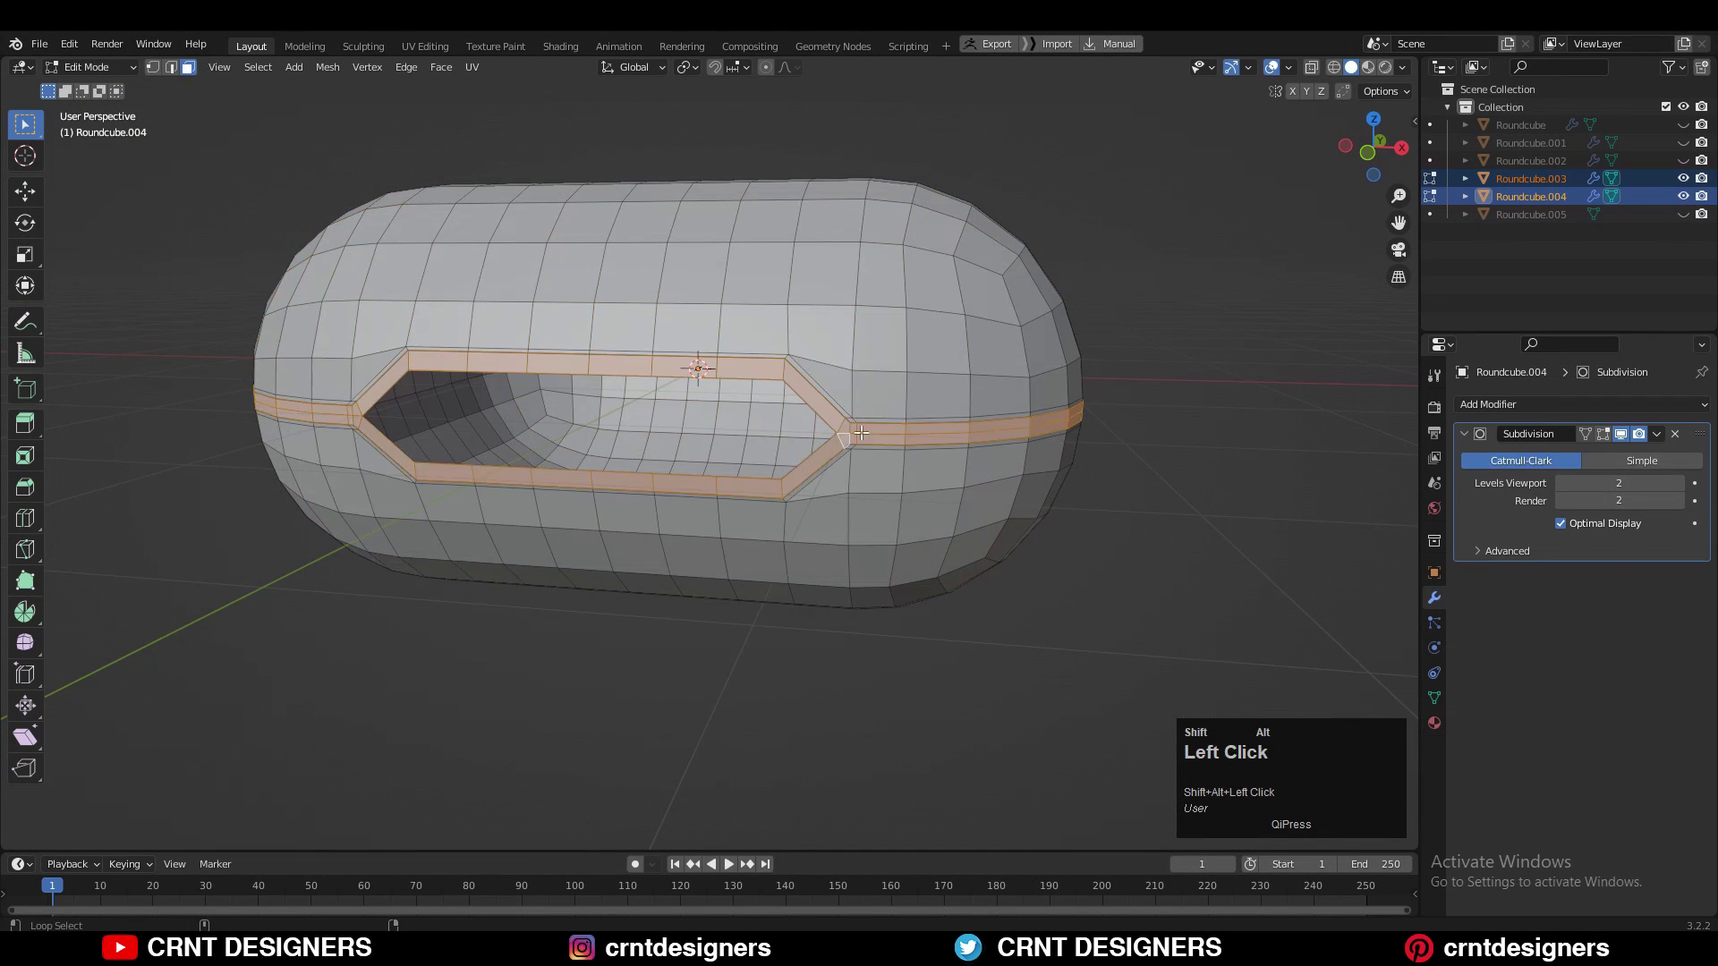
Inspect the smoothed body and seam border in object mode with the overlays temporarily hidden.
{"action": "scroll", "coordinate": [1045, 337], "scroll_direction": "up", "scroll_amount": 2}
{"action": "key", "text": "Tab"}
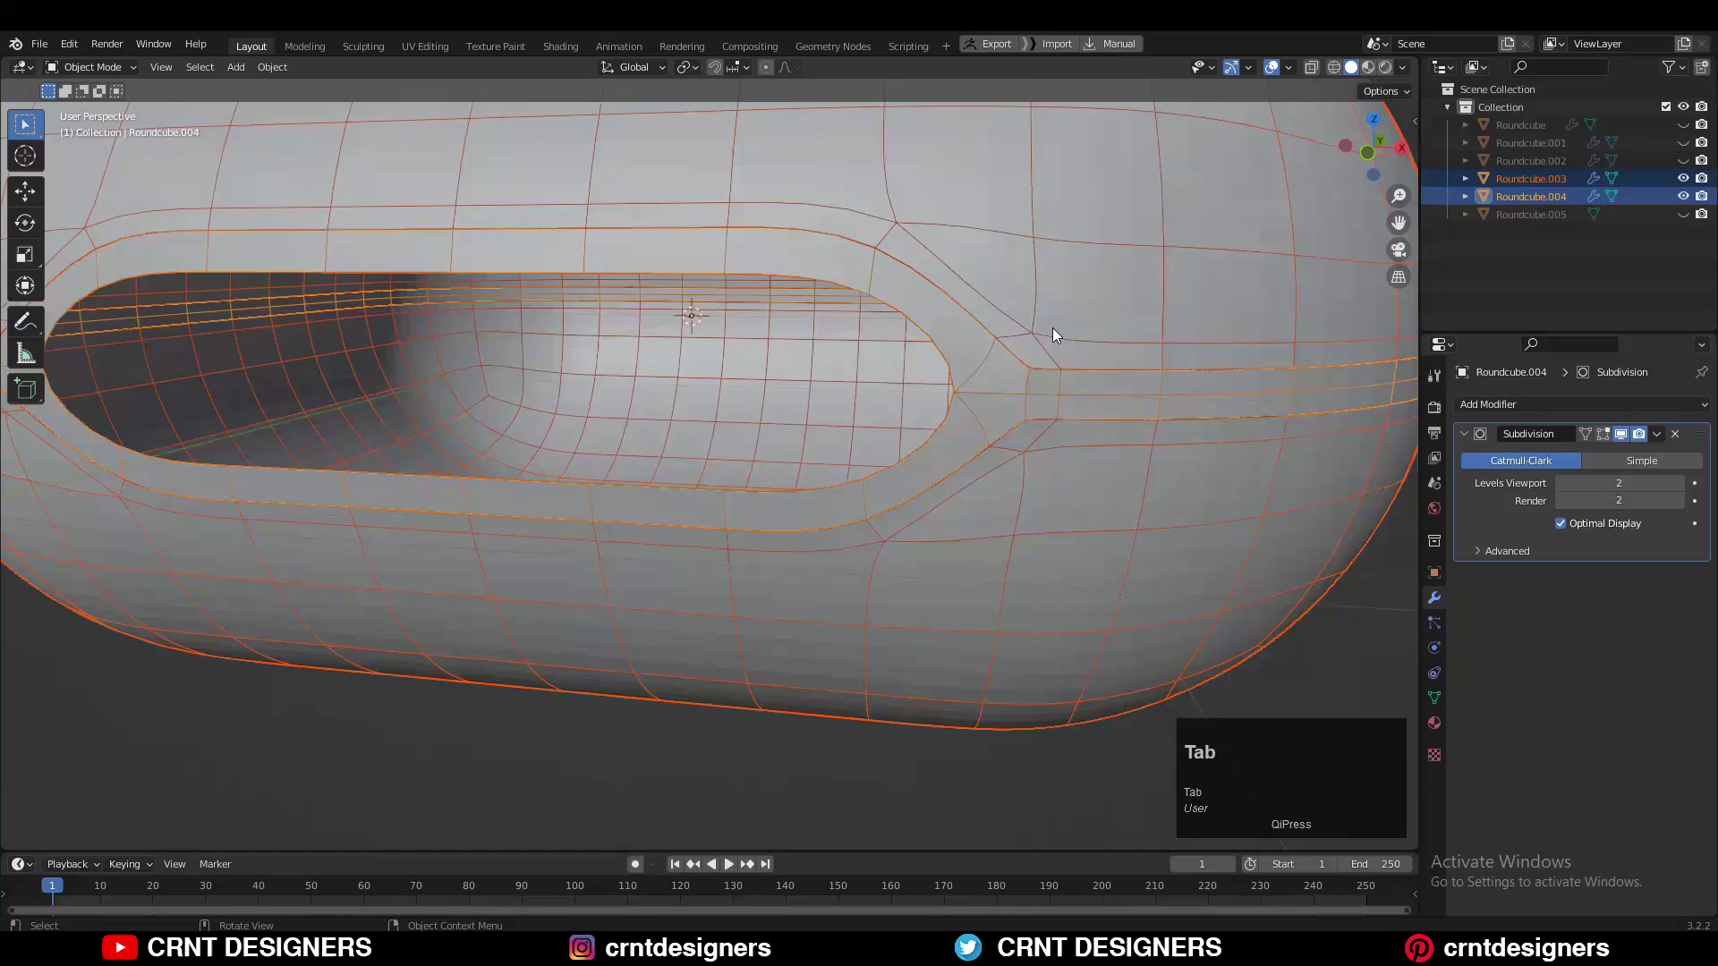
{"action": "left_click", "coordinate": [593, 728]}
{"action": "left_click", "coordinate": [1275, 68]}
{"action": "middle_click_drag", "start_coordinate": [1215, 148], "coordinate": [1021, 339]}
{"action": "left_click", "coordinate": [1271, 67]}
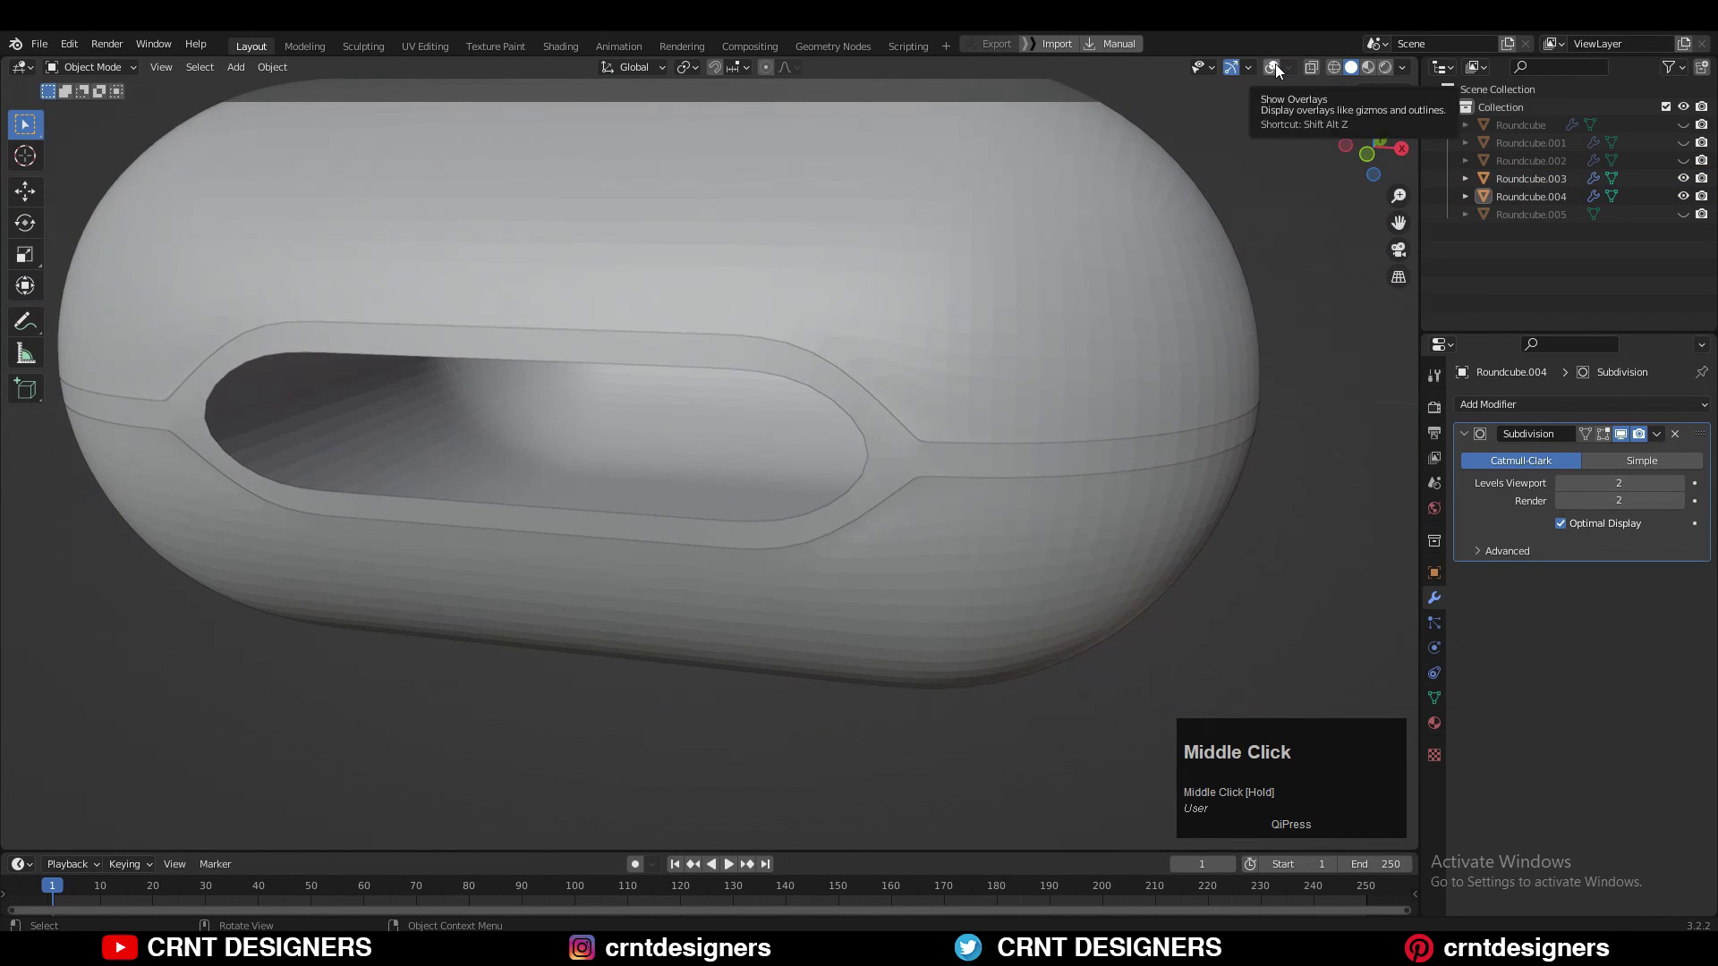
Open the seam border and body together for editing and add a loop cut along the border's upper outer edge.
{"action": "scroll", "coordinate": [950, 288], "scroll_direction": "up", "scroll_amount": 3}
{"action": "left_click", "coordinate": [890, 339]}
{"action": "key", "text": "Tab"}
{"action": "key", "text": "Tab"}
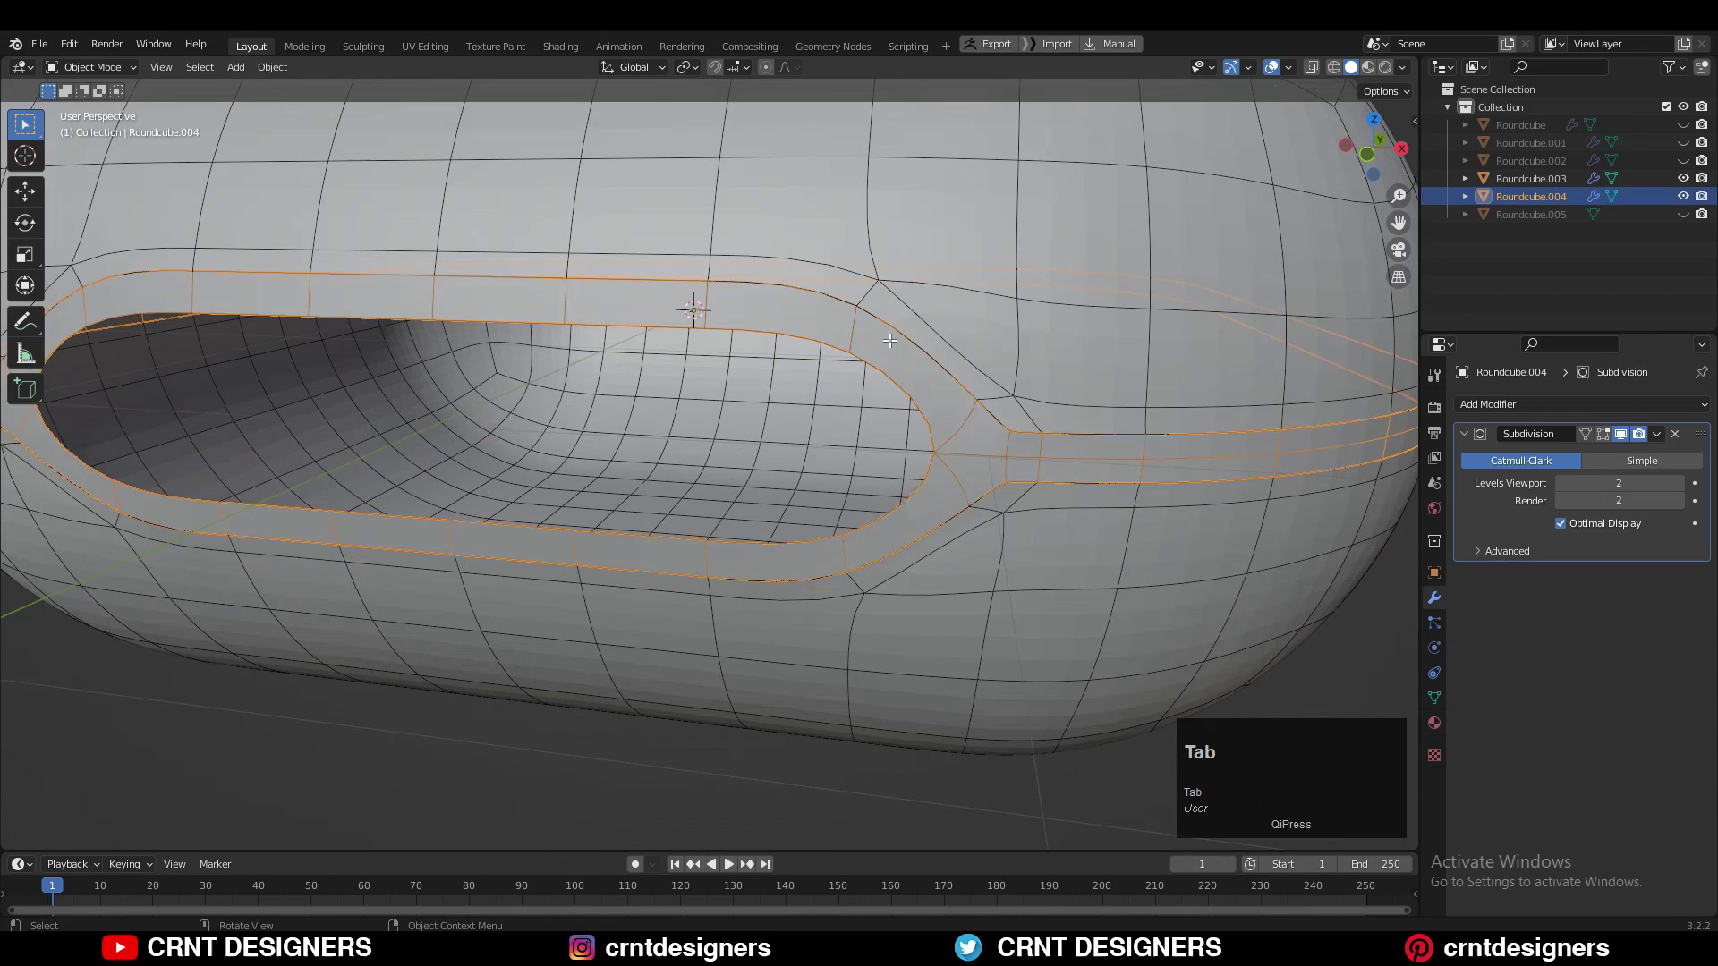
{"action": "left_click", "coordinate": [936, 283], "text": "shift"}
{"action": "key", "text": "Tab"}
{"action": "key", "text": "ctrl+r"}
{"action": "left_click", "coordinate": [913, 505], "text": "ctrl"}
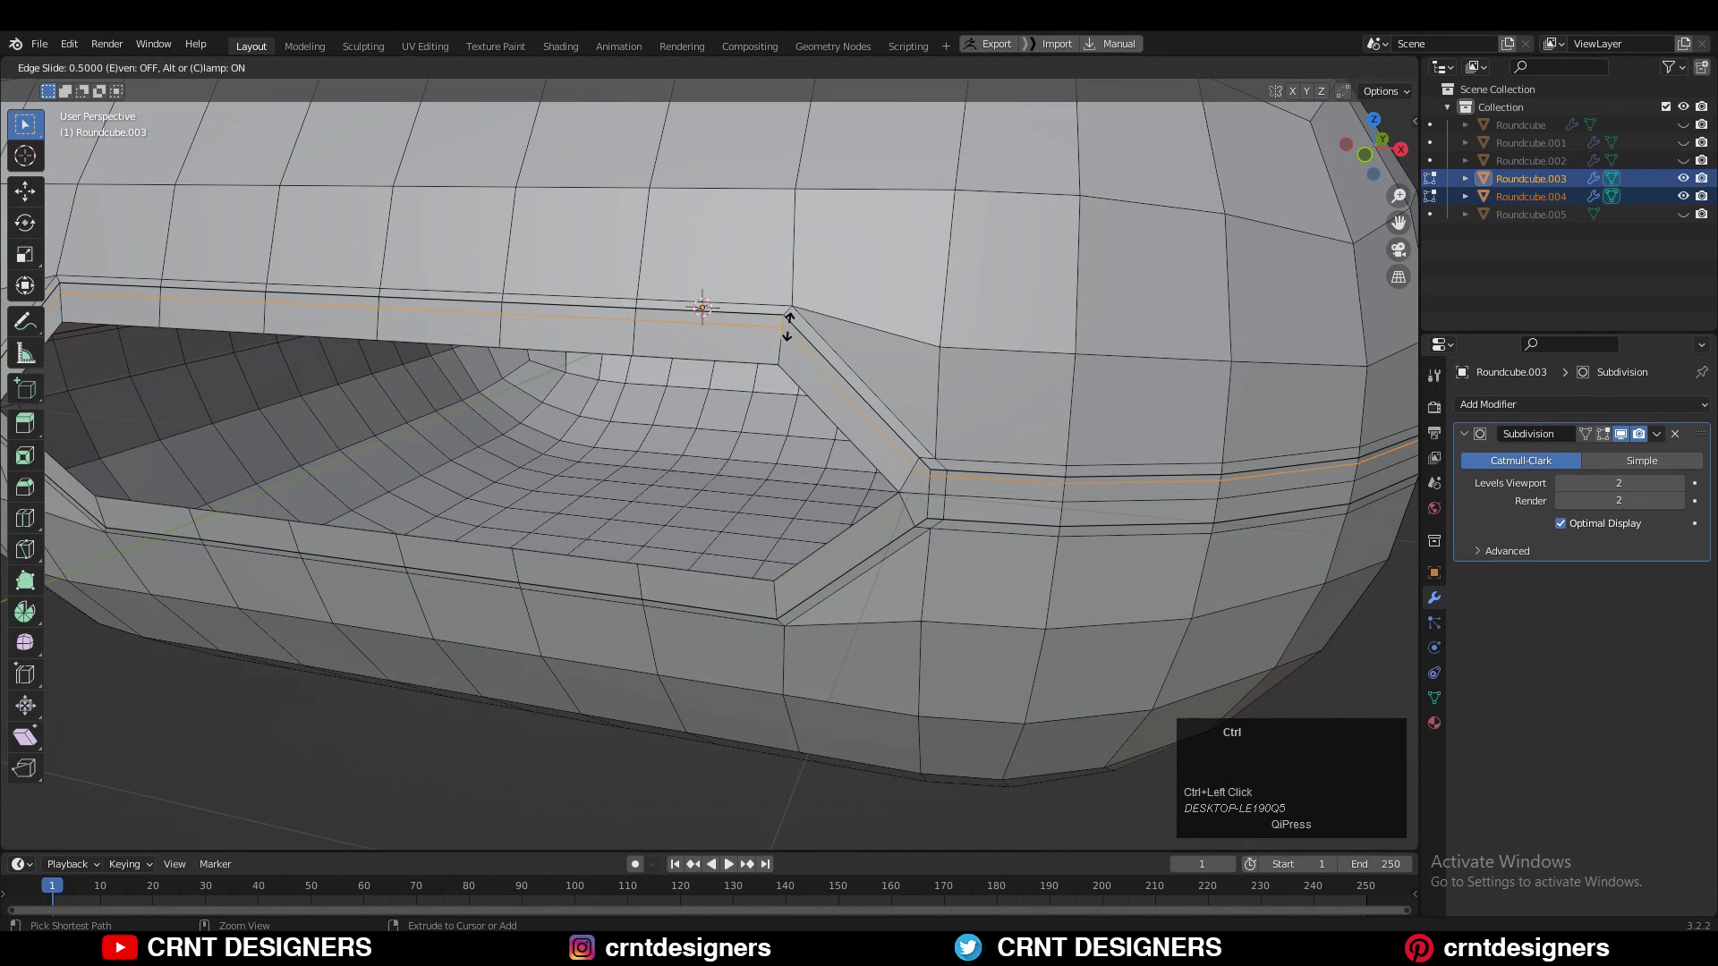
{"action": "left_click", "coordinate": [788, 326], "text": "ctrl"}
Add a matching loop cut along the seam border's lower outer edge and check the smoothed result.
{"action": "middle_click_drag", "start_coordinate": [787, 327], "coordinate": [787, 300]}
{"action": "scroll", "coordinate": [788, 309], "scroll_direction": "up", "scroll_amount": 2}
{"action": "key", "text": "ctrl+r"}
{"action": "left_click", "coordinate": [977, 367], "text": "ctrl"}
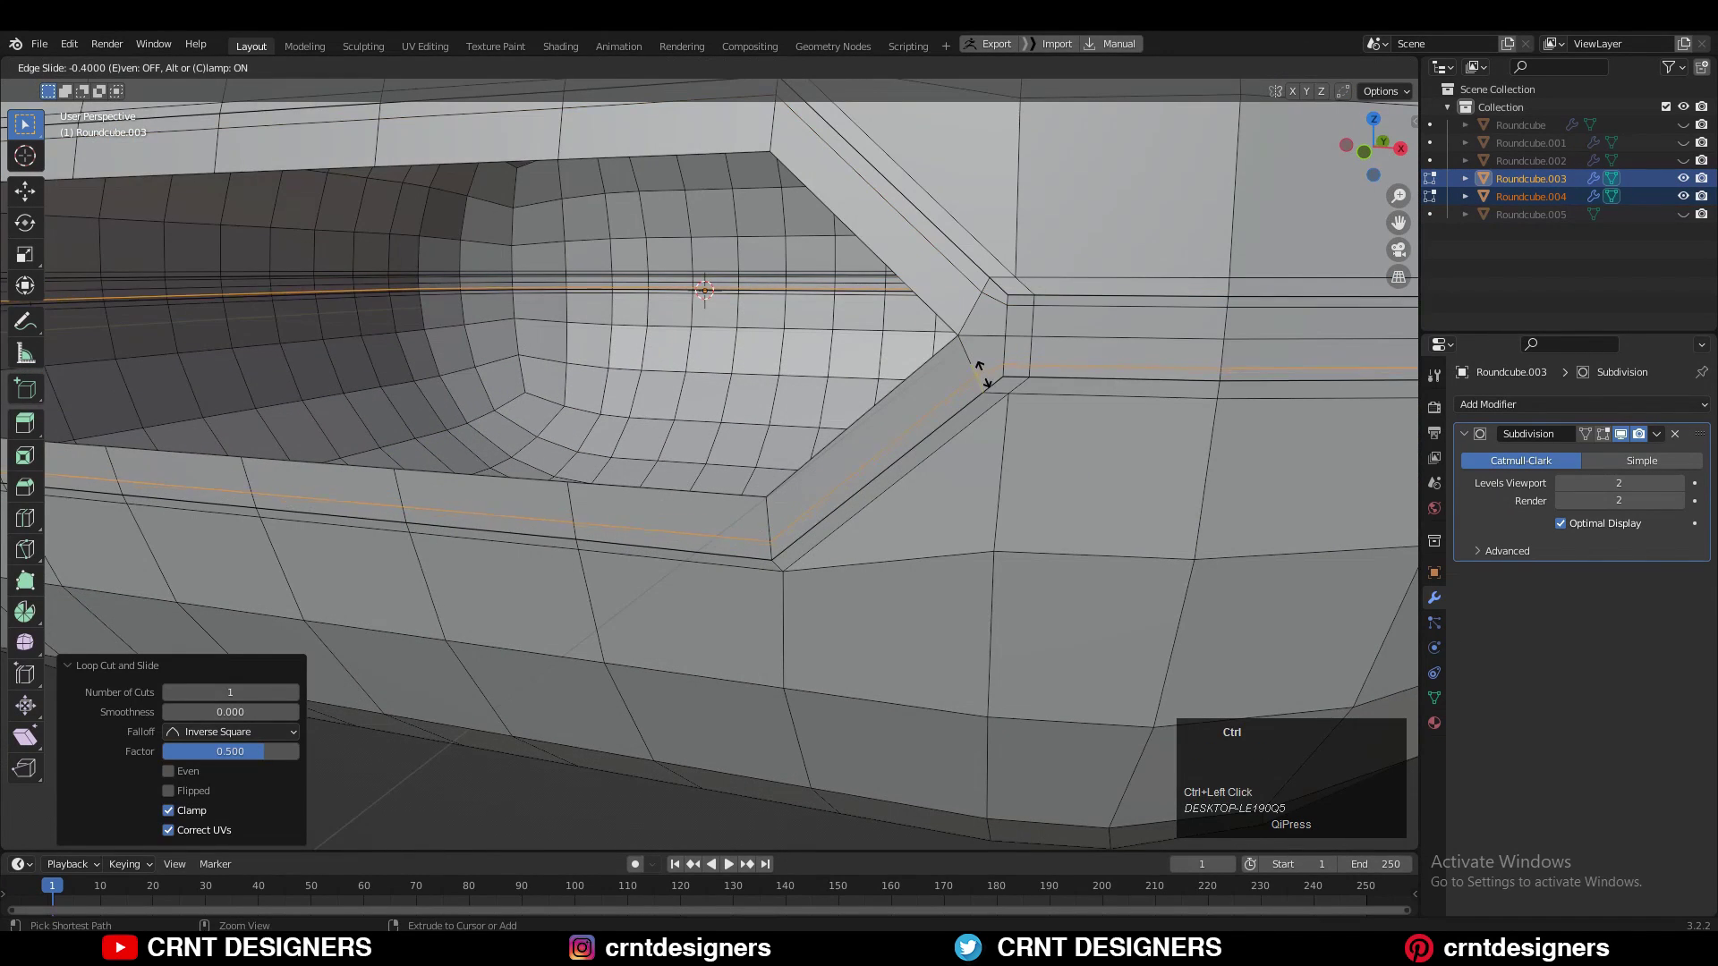
{"action": "left_click", "coordinate": [983, 377], "text": "ctrl"}
{"action": "key", "text": "Tab"}
{"action": "key", "text": "Tab"}
Knife a straight horizontal cut along the seam border's upper strip, just above the hexagonal opening.
{"action": "middle_click_drag", "start_coordinate": [694, 224], "coordinate": [635, 298], "text": "shift"}
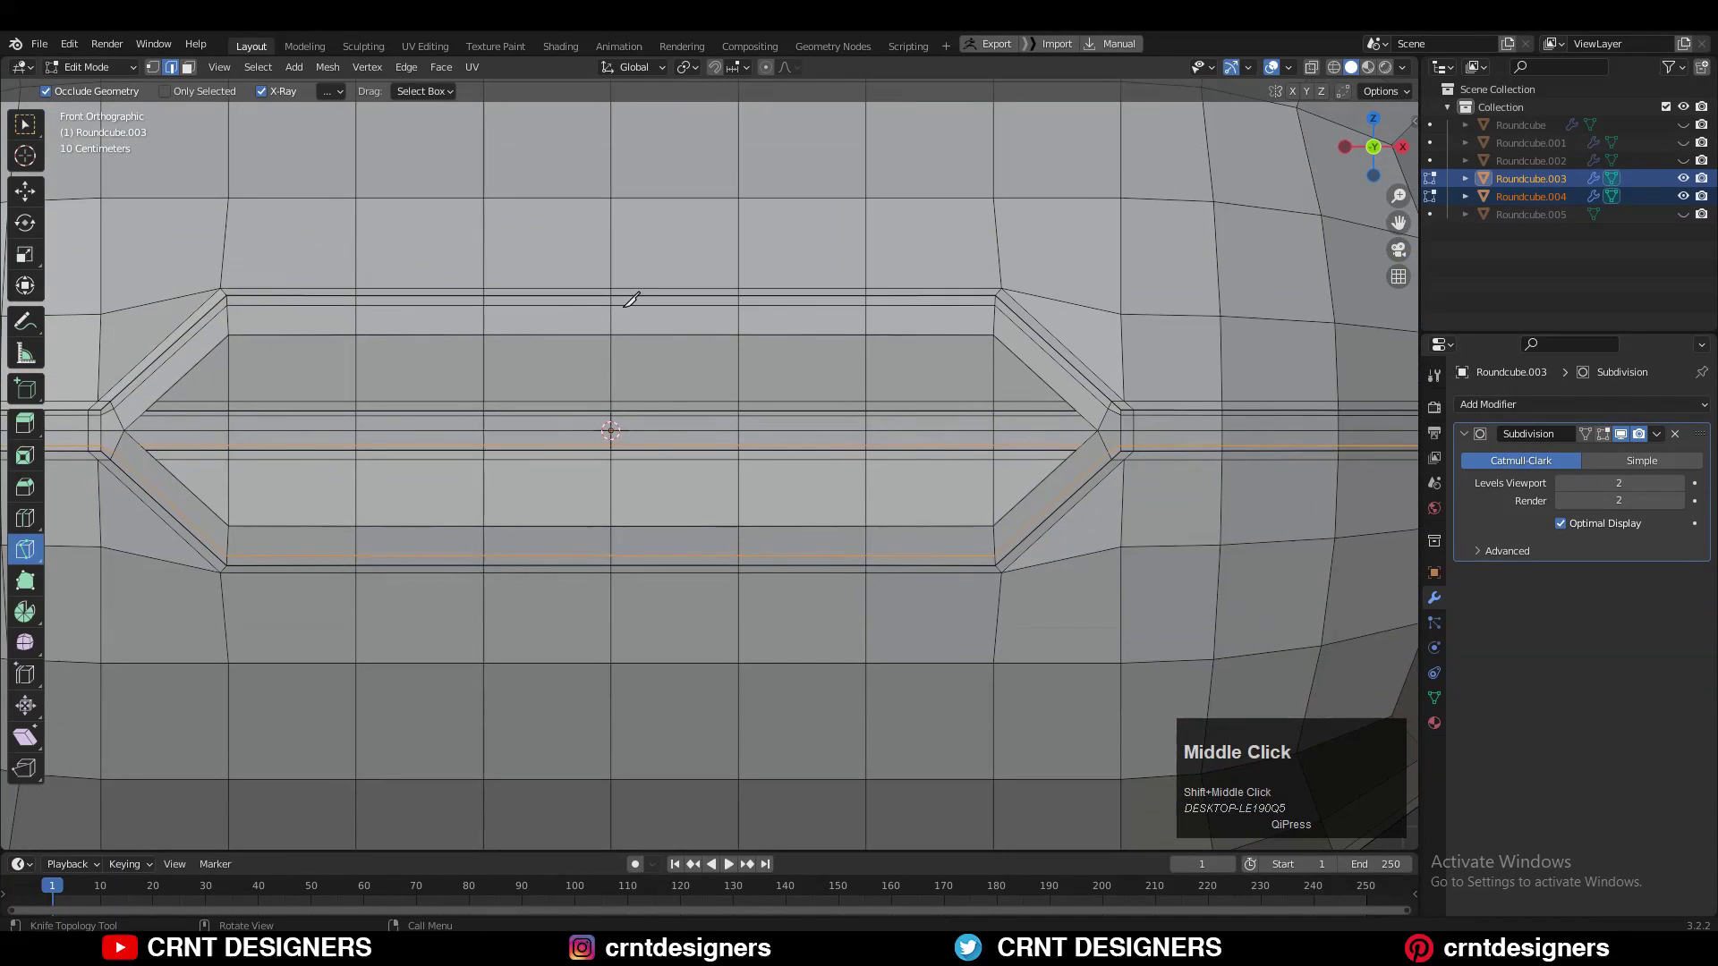
{"action": "scroll", "coordinate": [635, 298], "scroll_direction": "up", "scroll_amount": 2}
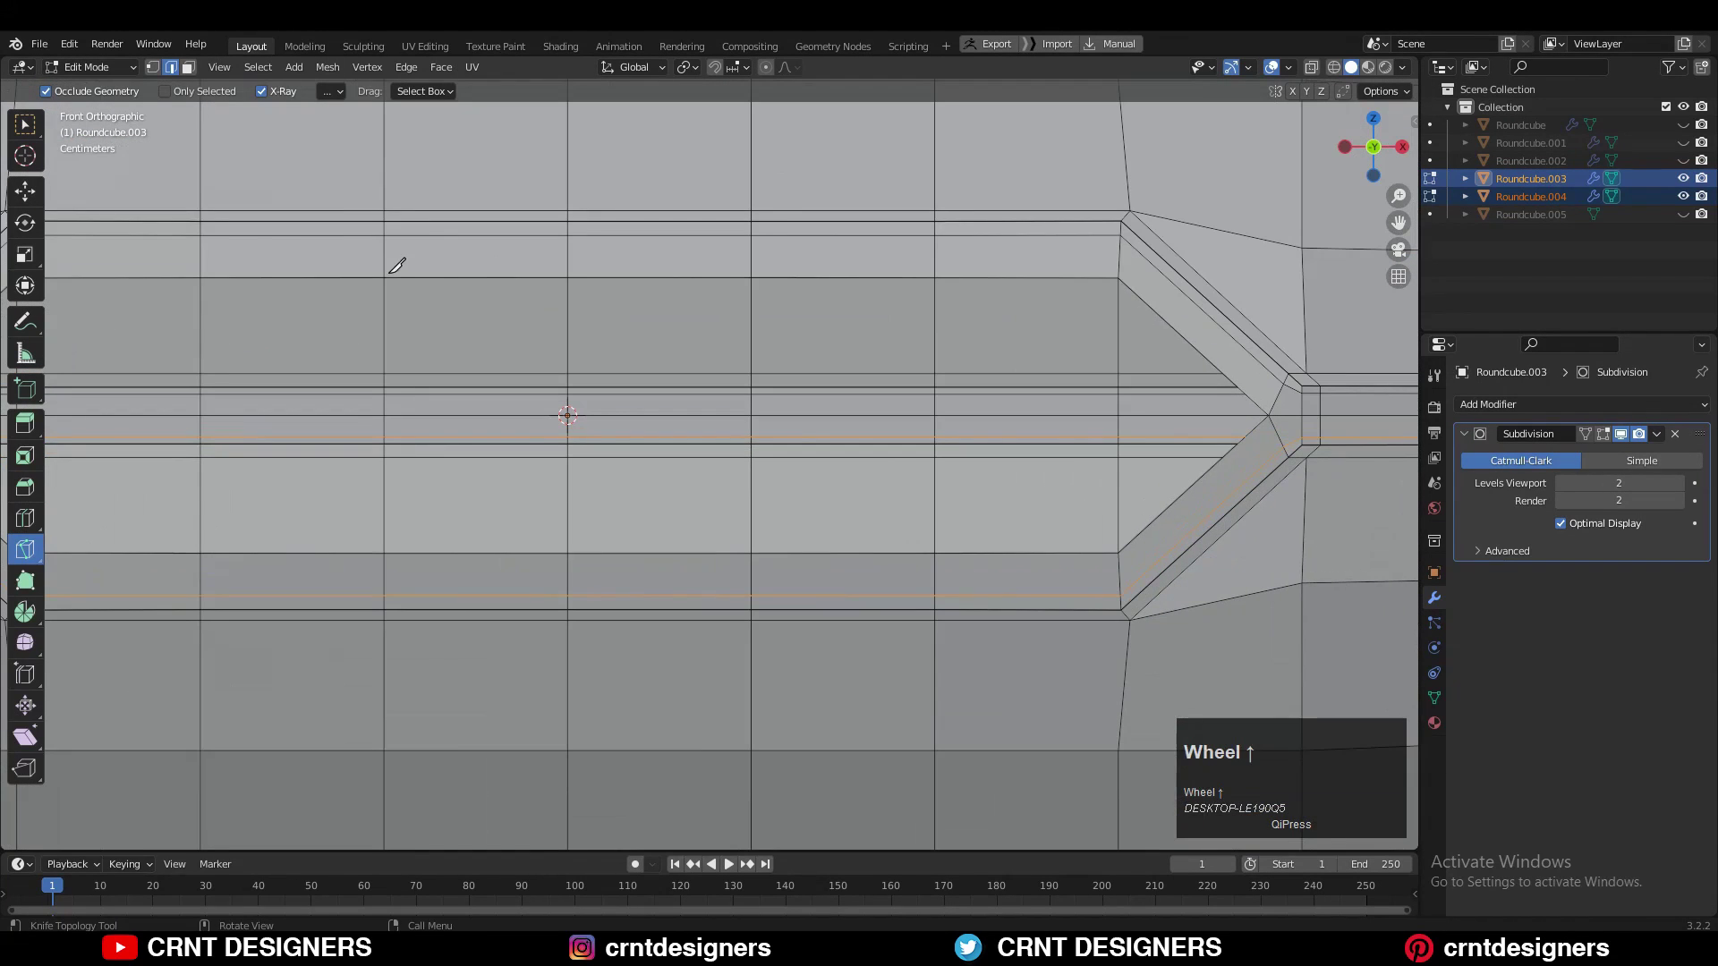
{"action": "left_click", "coordinate": [388, 265]}
{"action": "key", "text": "x"}
Continue the knife cut diagonally from the strip's upper corner down to the seam's centre line at the junction.
{"action": "middle_click_drag", "start_coordinate": [1129, 263], "coordinate": [970, 334]}
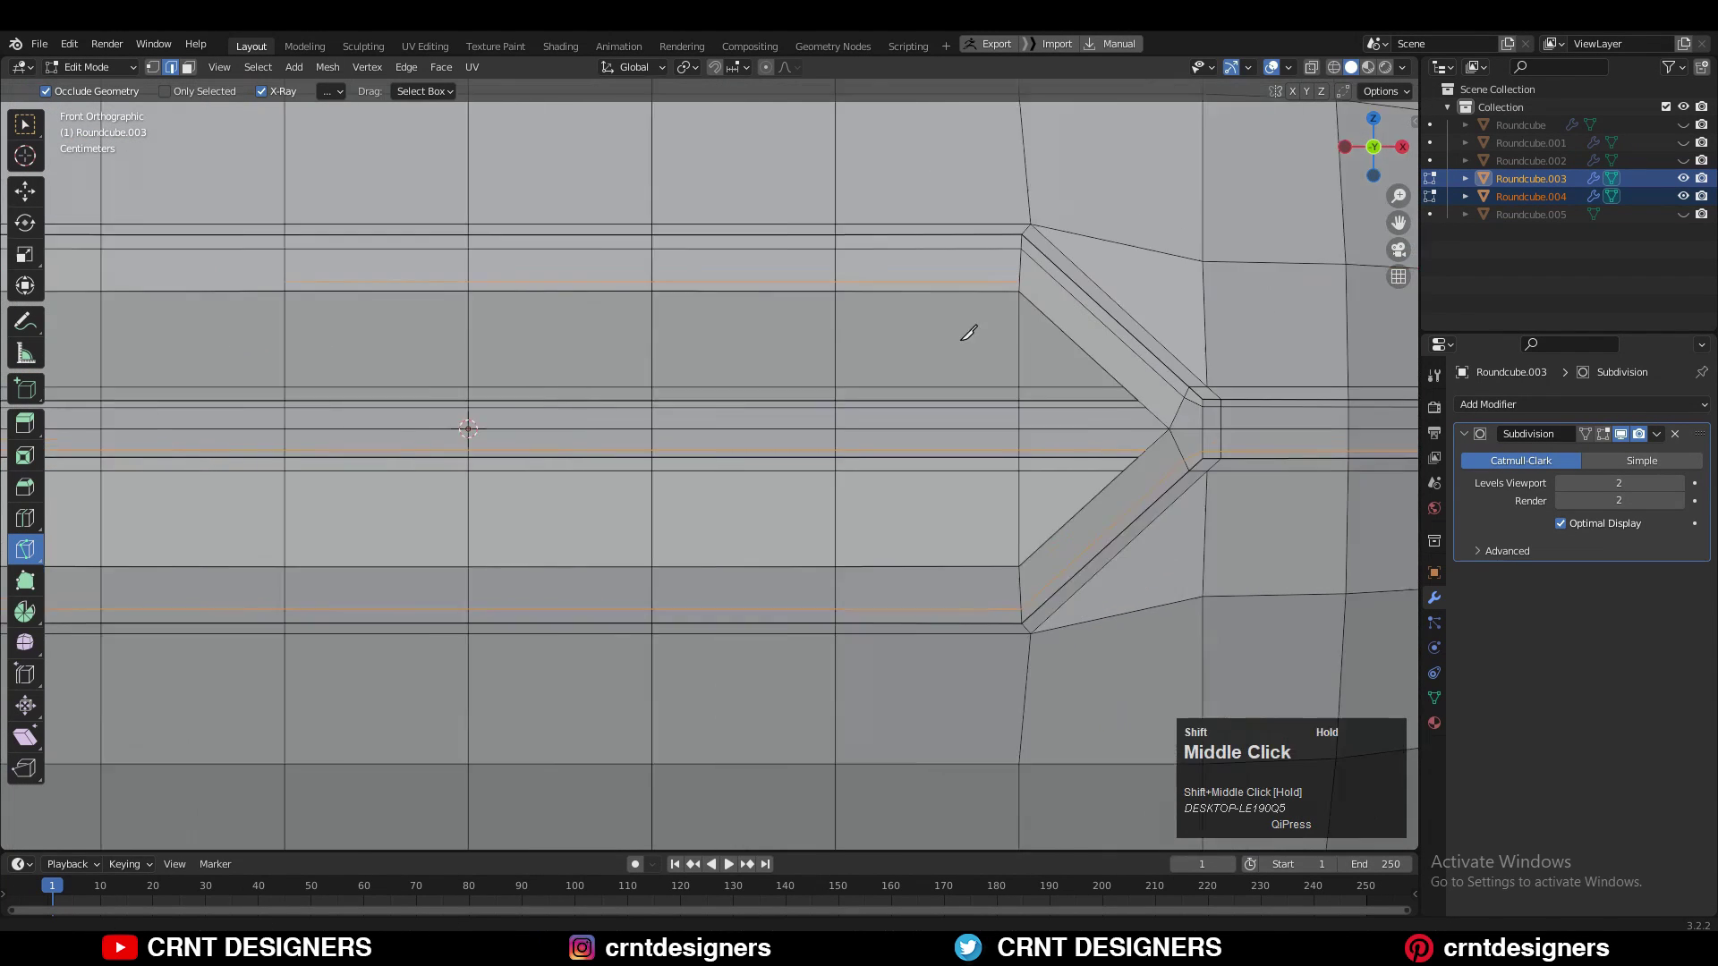
{"action": "scroll", "coordinate": [614, 173], "scroll_direction": "up", "scroll_amount": 3}
{"action": "left_click", "coordinate": [602, 176]}
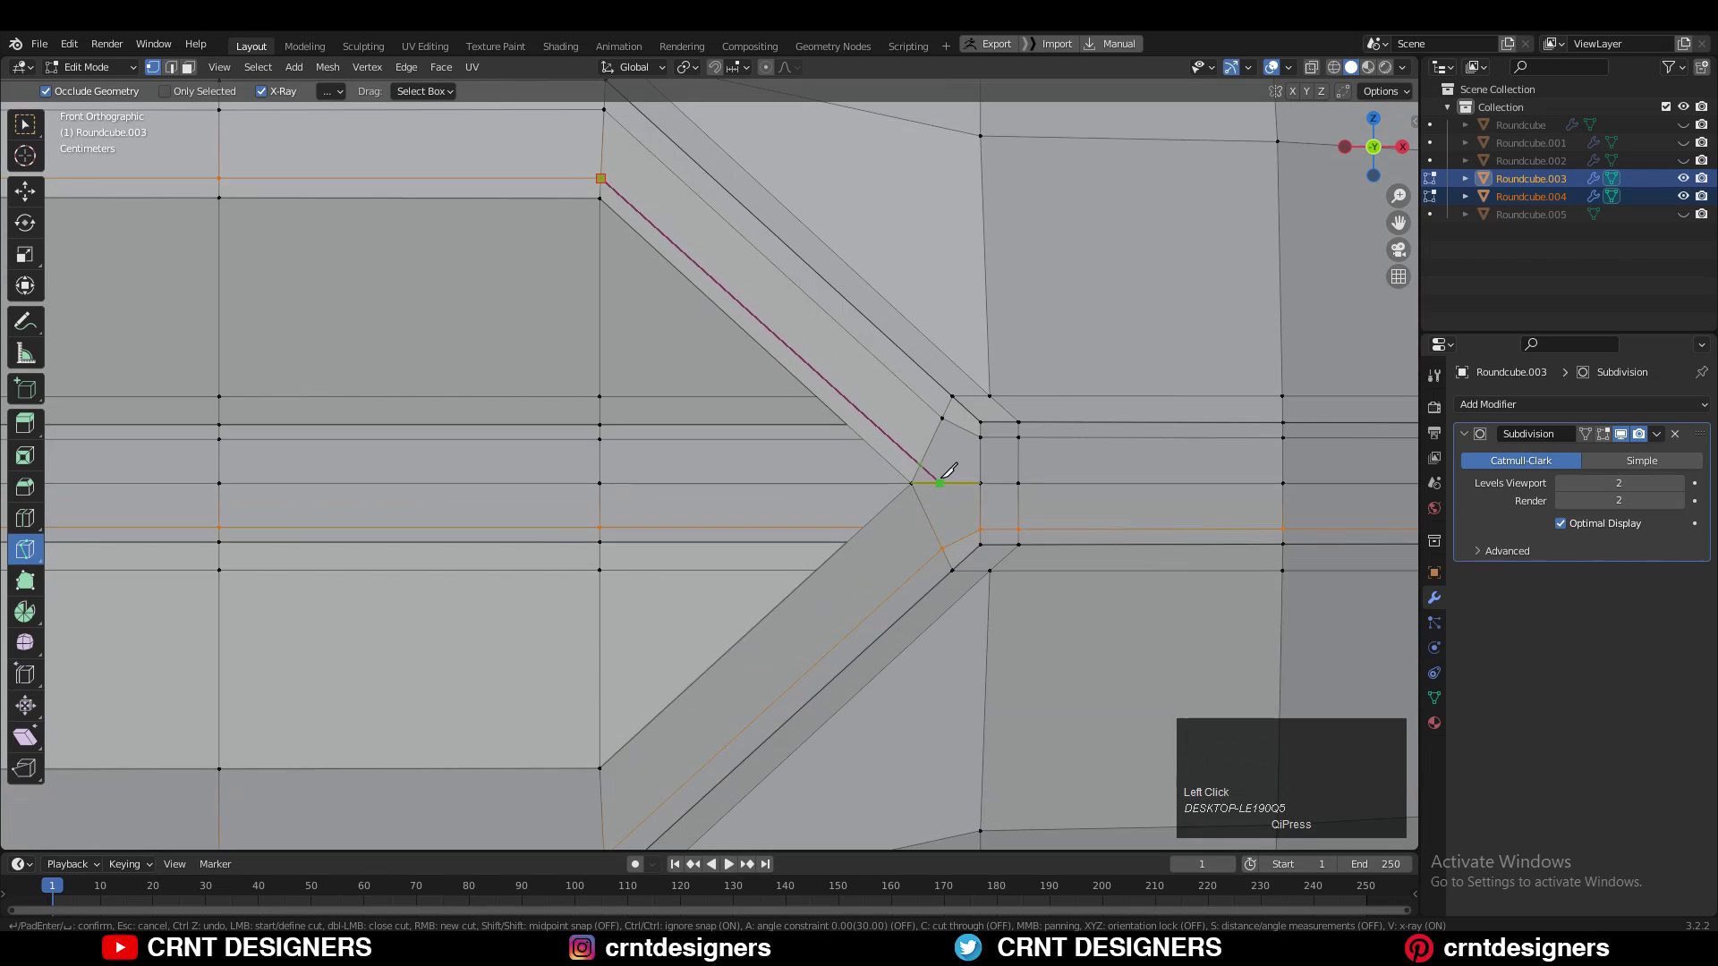
{"action": "key", "text": "space"}
{"action": "key", "text": "c"}
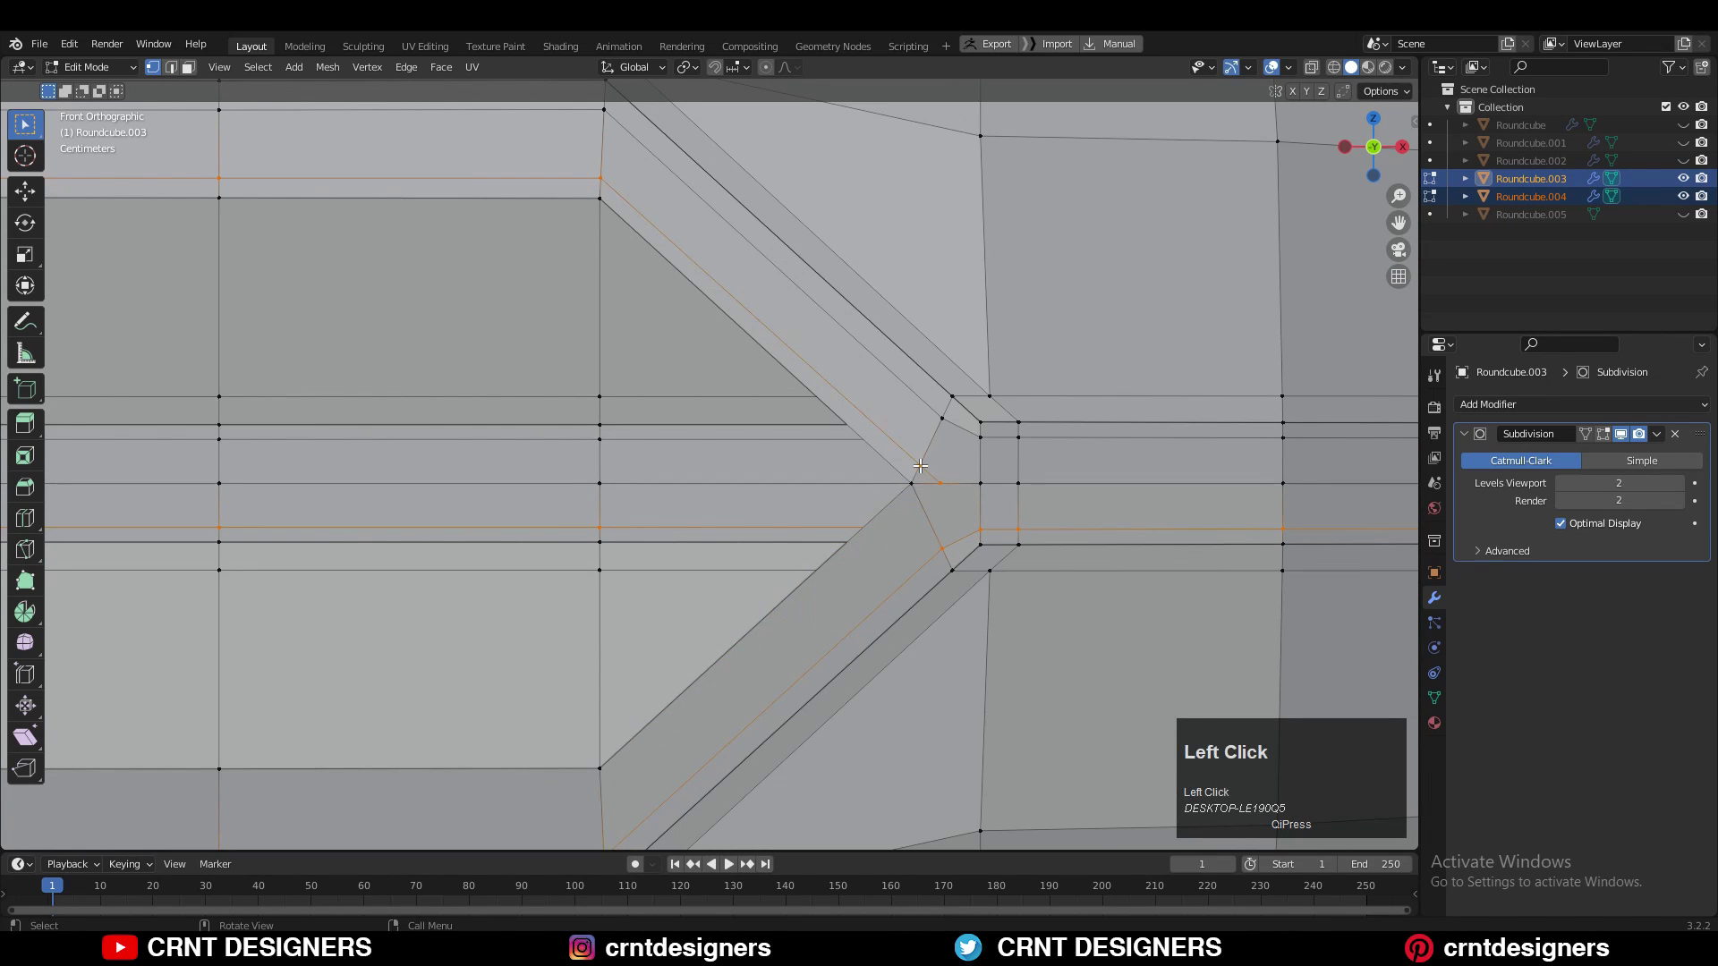
Merge the junction vertices of the new cut At Last and symmetrize the whole seam border mesh.
{"action": "key", "text": "m"}
{"action": "left_click", "coordinate": [946, 472]}
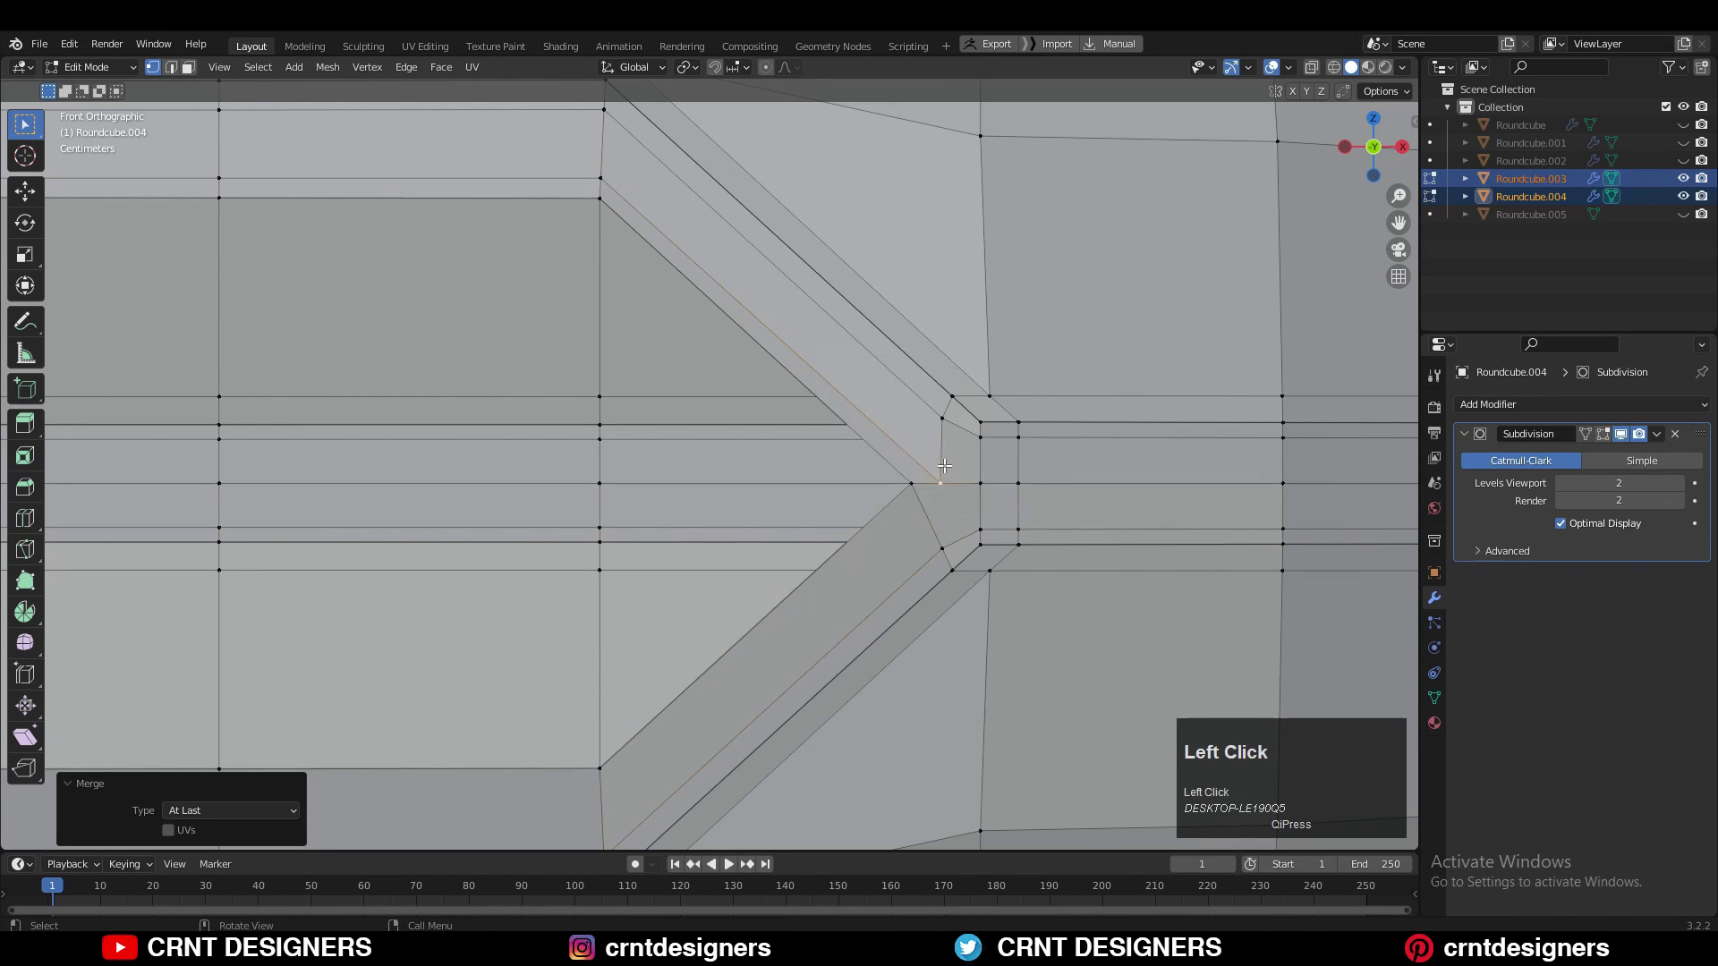
{"action": "key", "text": "a"}
{"action": "left_click", "coordinate": [328, 68]}
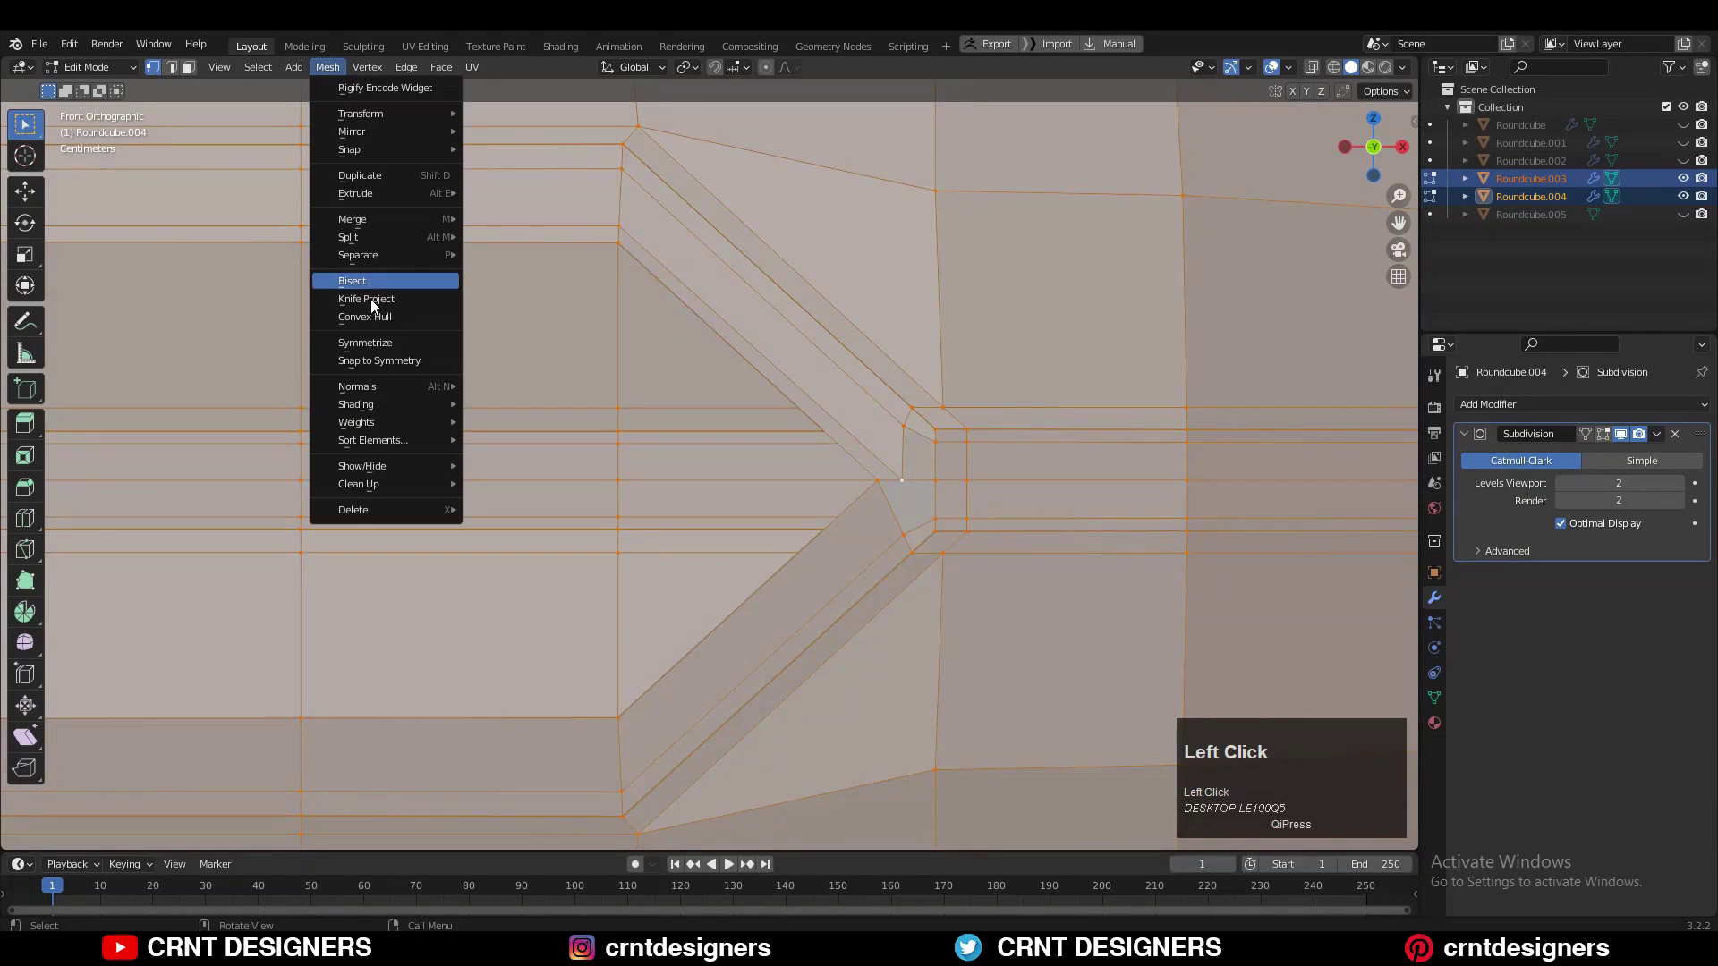
{"action": "left_click", "coordinate": [362, 277]}
{"action": "key", "text": "a"}
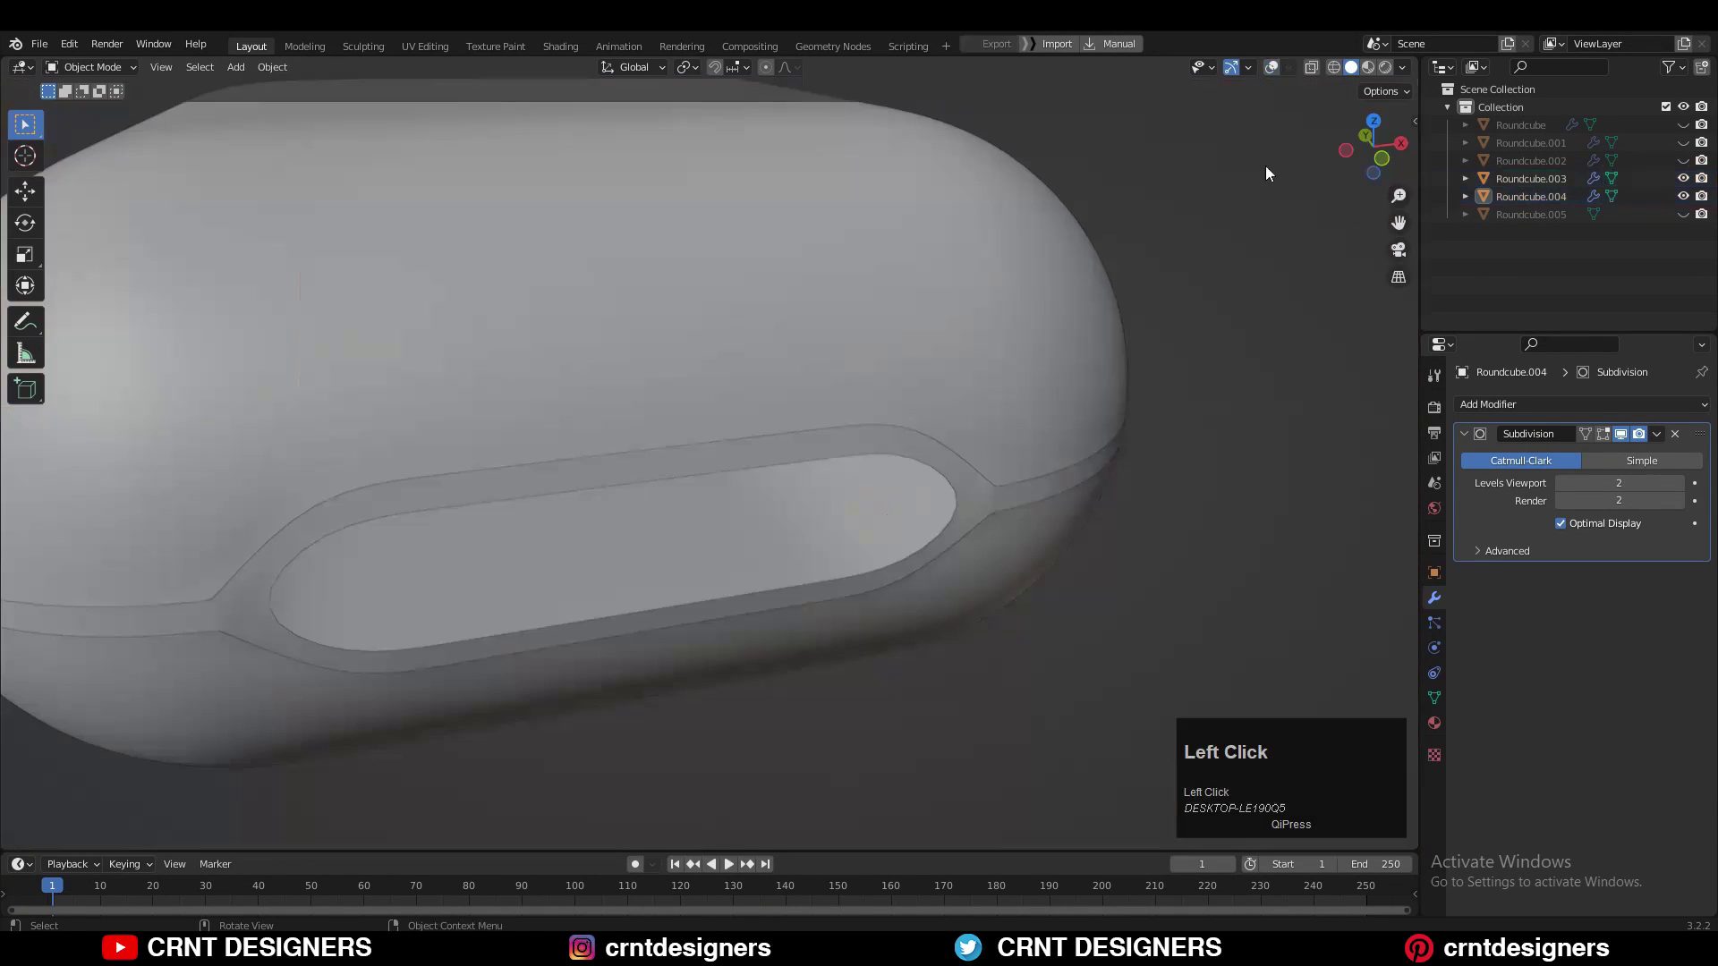
Set the viewport lighting to MatCap and inspect the smoothed seam border around the opening.
{"action": "left_click", "coordinate": [1401, 66]}
{"action": "left_click", "coordinate": [1385, 153]}
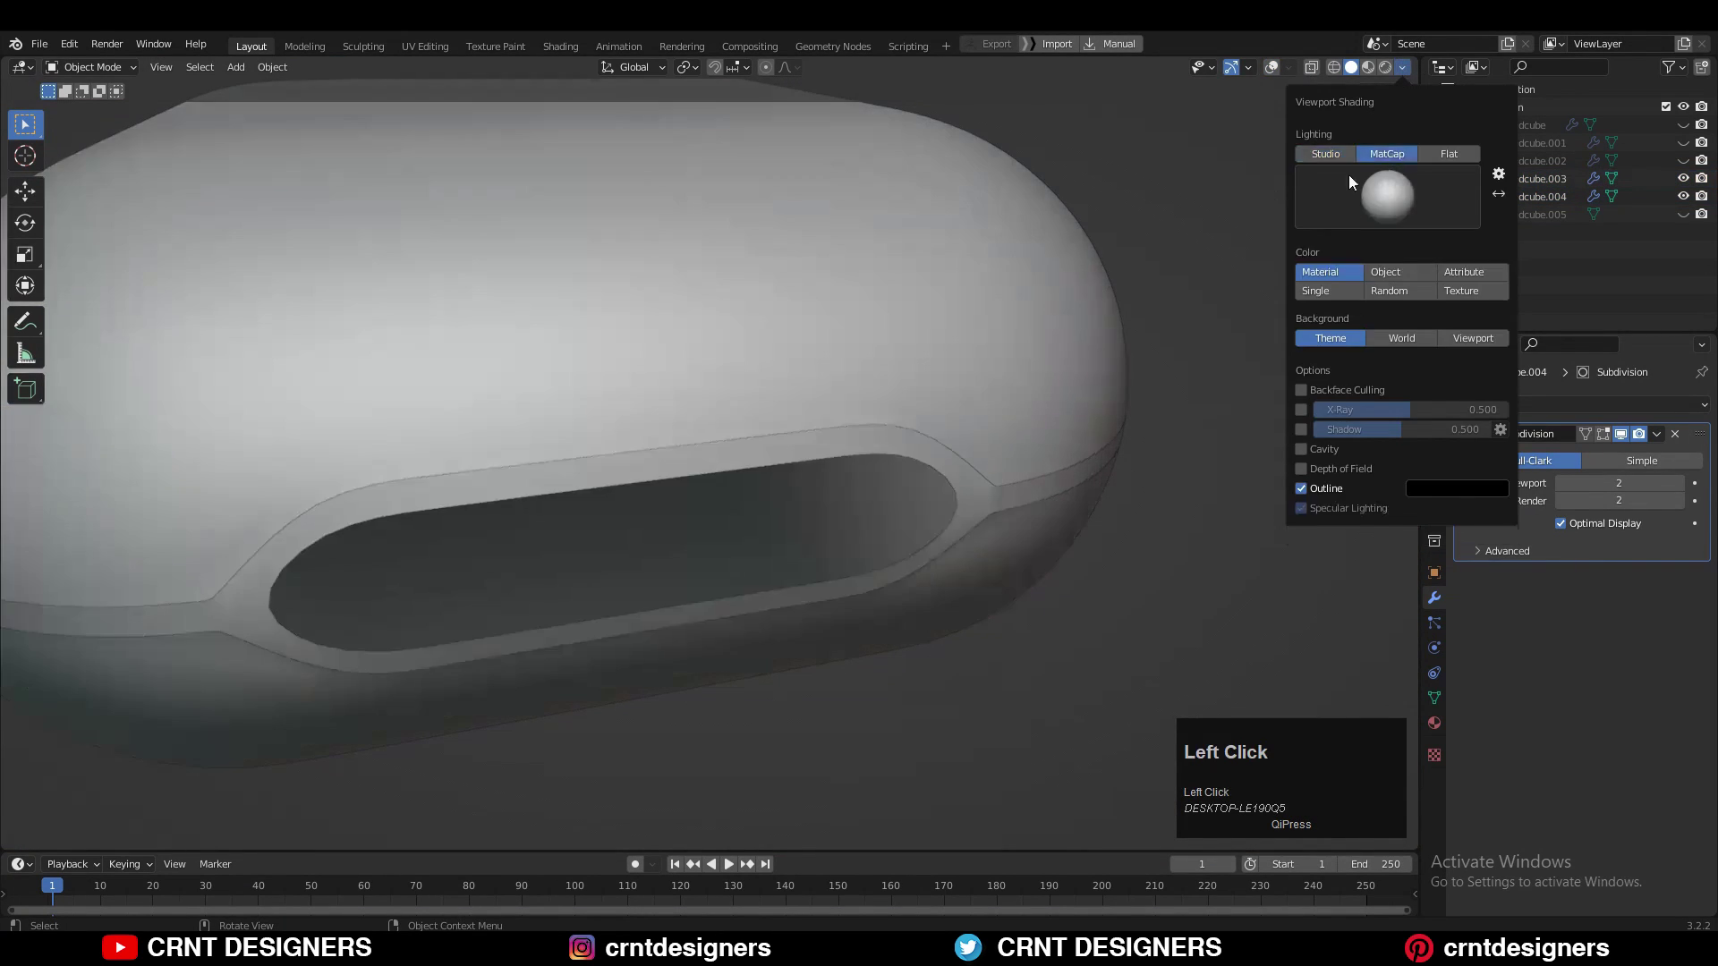
{"action": "middle_click_drag", "start_coordinate": [1110, 423], "coordinate": [1016, 379]}
{"action": "scroll", "coordinate": [1092, 417], "scroll_direction": "up", "scroll_amount": 2}
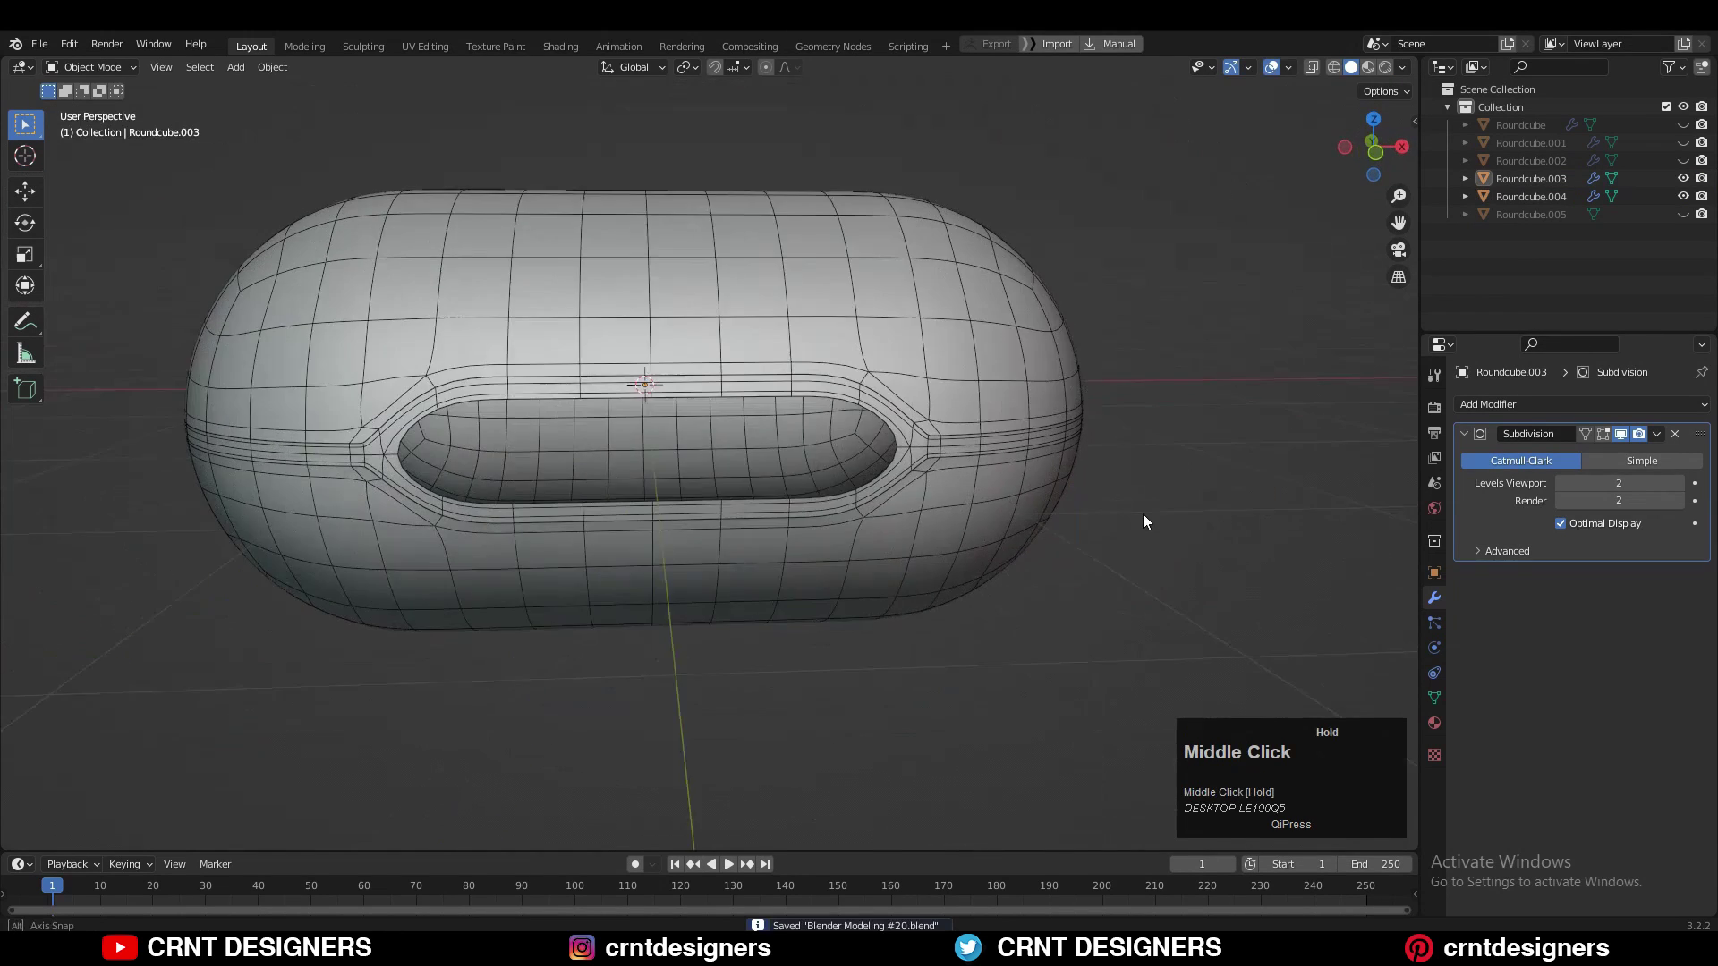
Unhide the hexagonal front panel and give it a Subdivision modifier with level 2.
{"action": "left_click", "coordinate": [1549, 273]}
{"action": "left_click", "coordinate": [842, 467]}
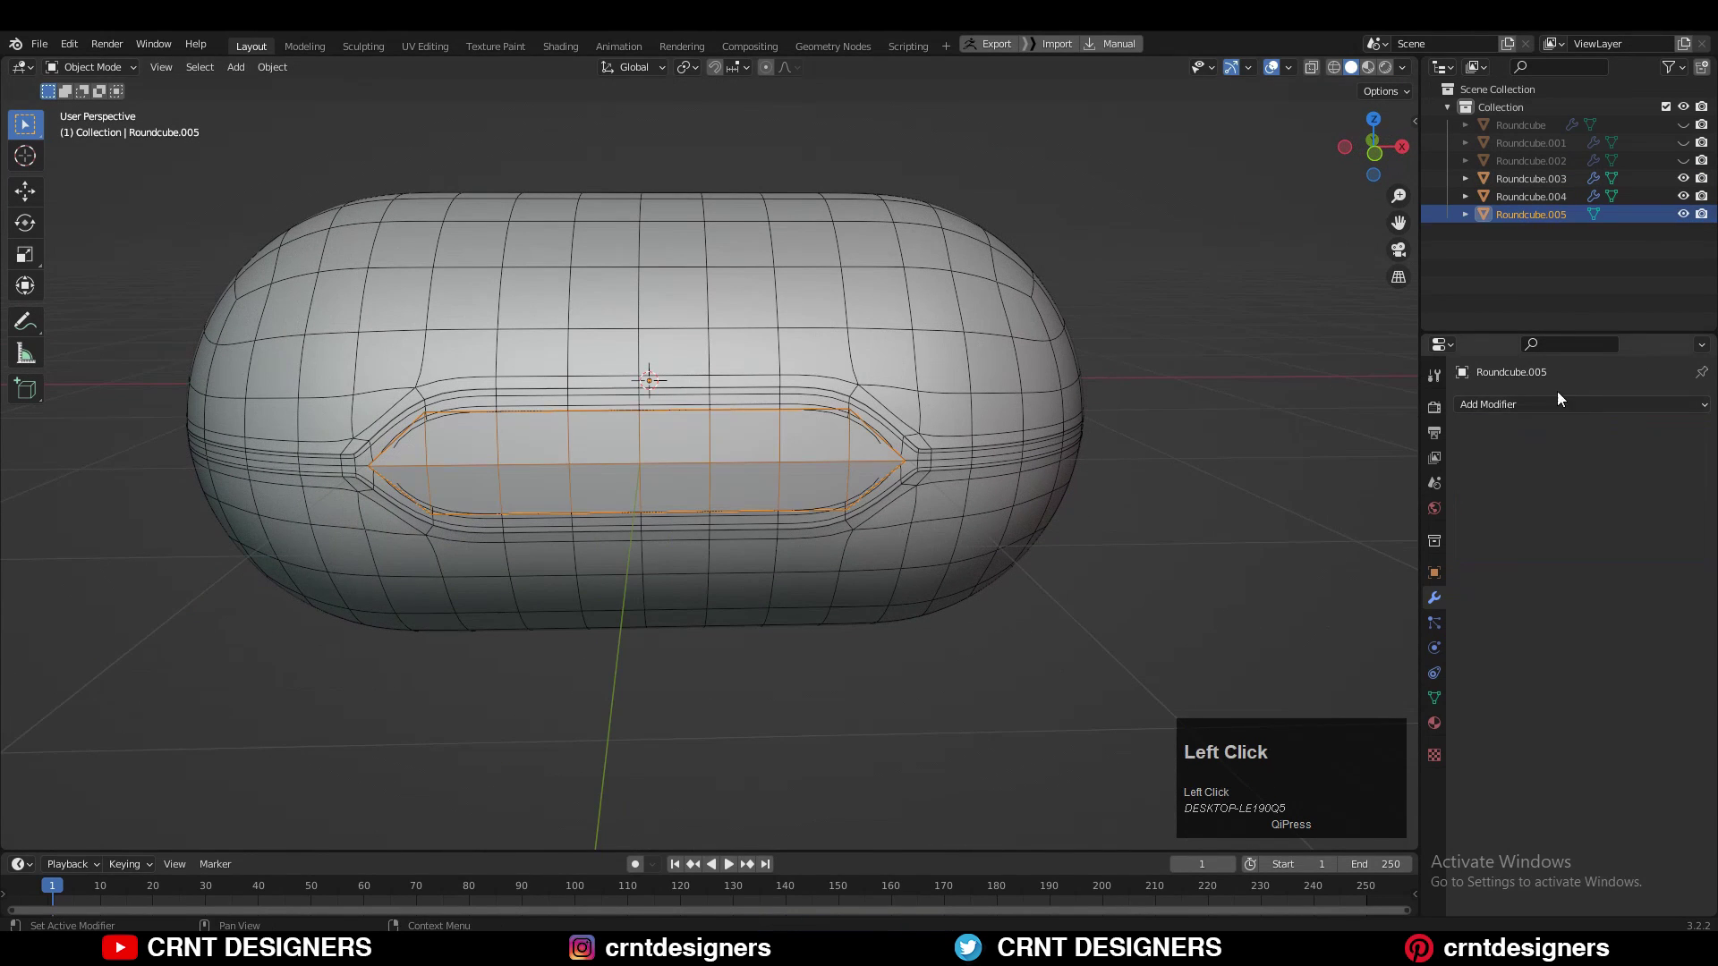
{"action": "key", "text": "ctrl+2"}
{"action": "middle_click_drag", "start_coordinate": [1200, 469], "coordinate": [861, 425]}
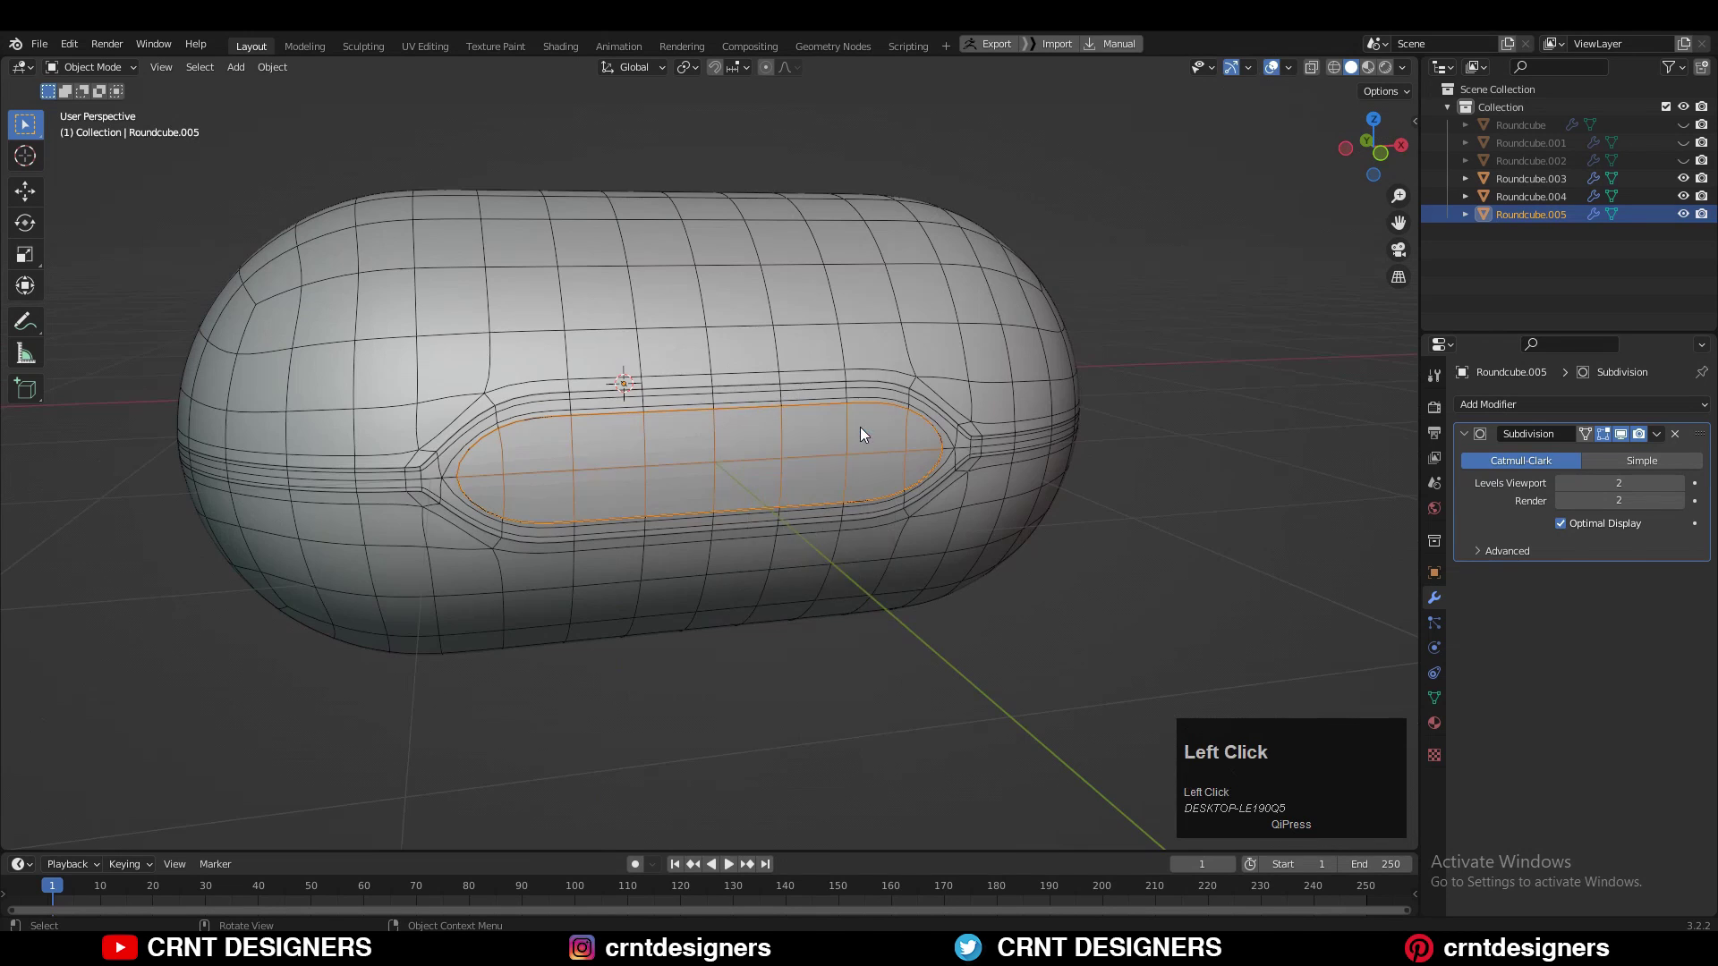
Inset all faces of the front panel by about 0.025 m to form a support loop around its outline.
{"action": "key", "text": "Tab"}
{"action": "key", "text": "a"}
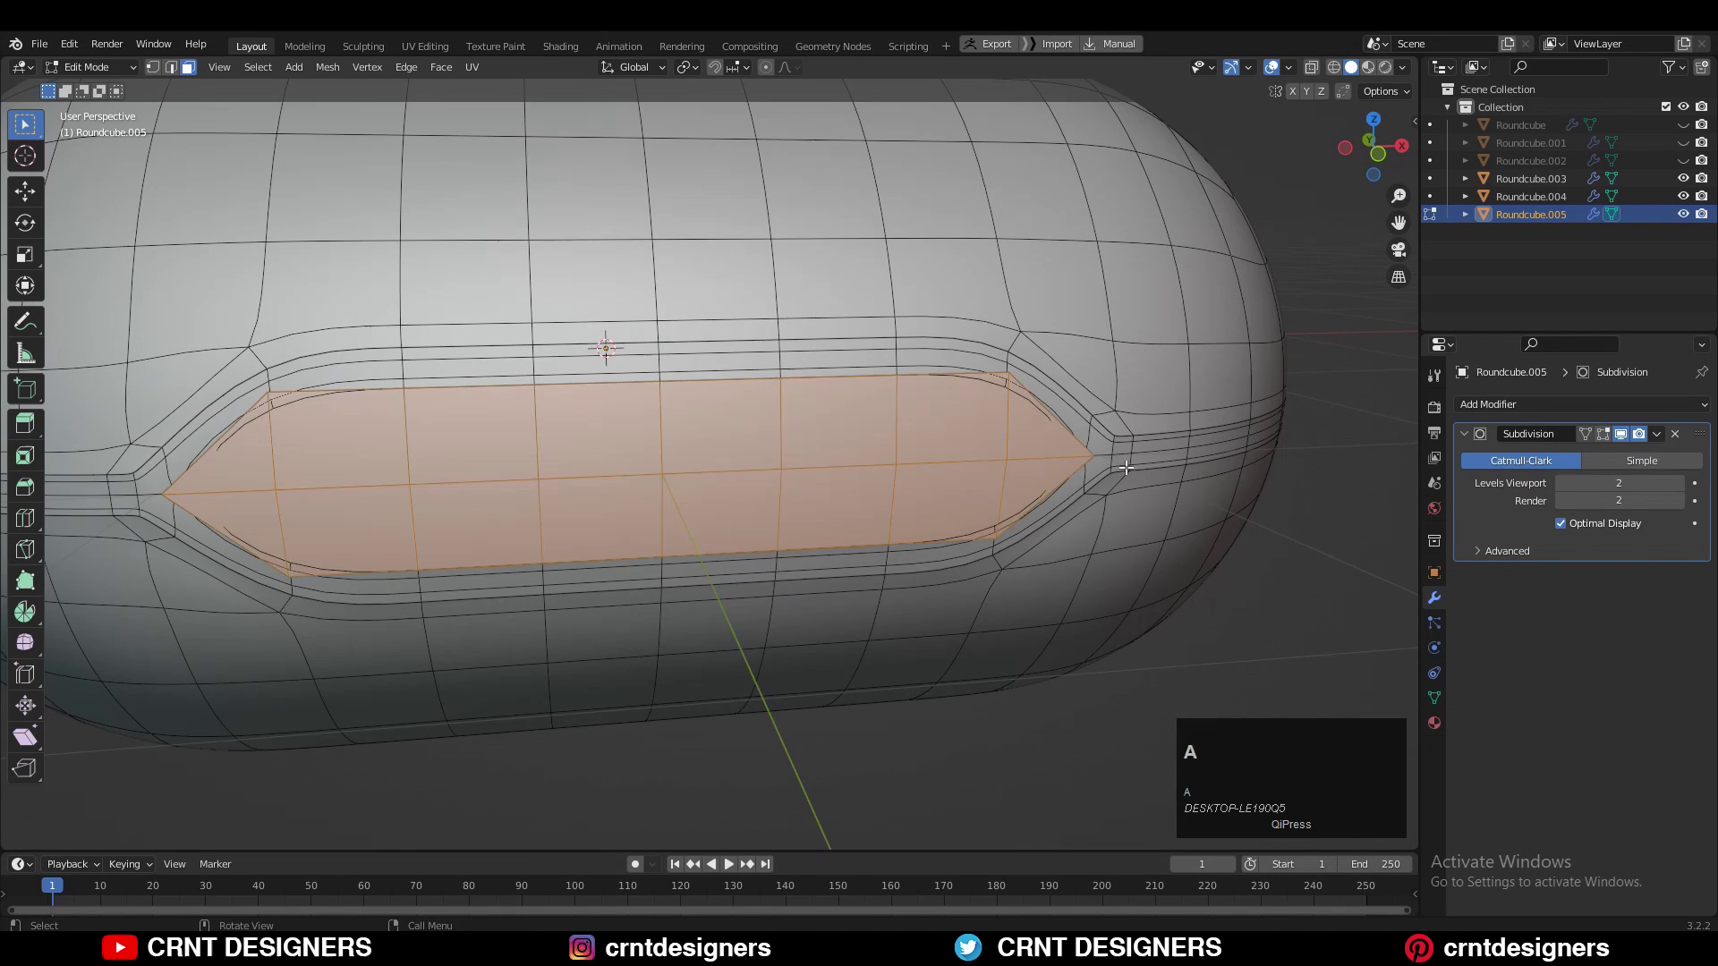
{"action": "middle_click_drag", "start_coordinate": [1118, 448], "coordinate": [1038, 454]}
{"action": "middle_click_drag", "start_coordinate": [1038, 455], "coordinate": [1111, 462], "text": "shift"}
{"action": "scroll", "coordinate": [1111, 461], "scroll_direction": "up", "scroll_amount": 1}
{"action": "key", "text": "i"}
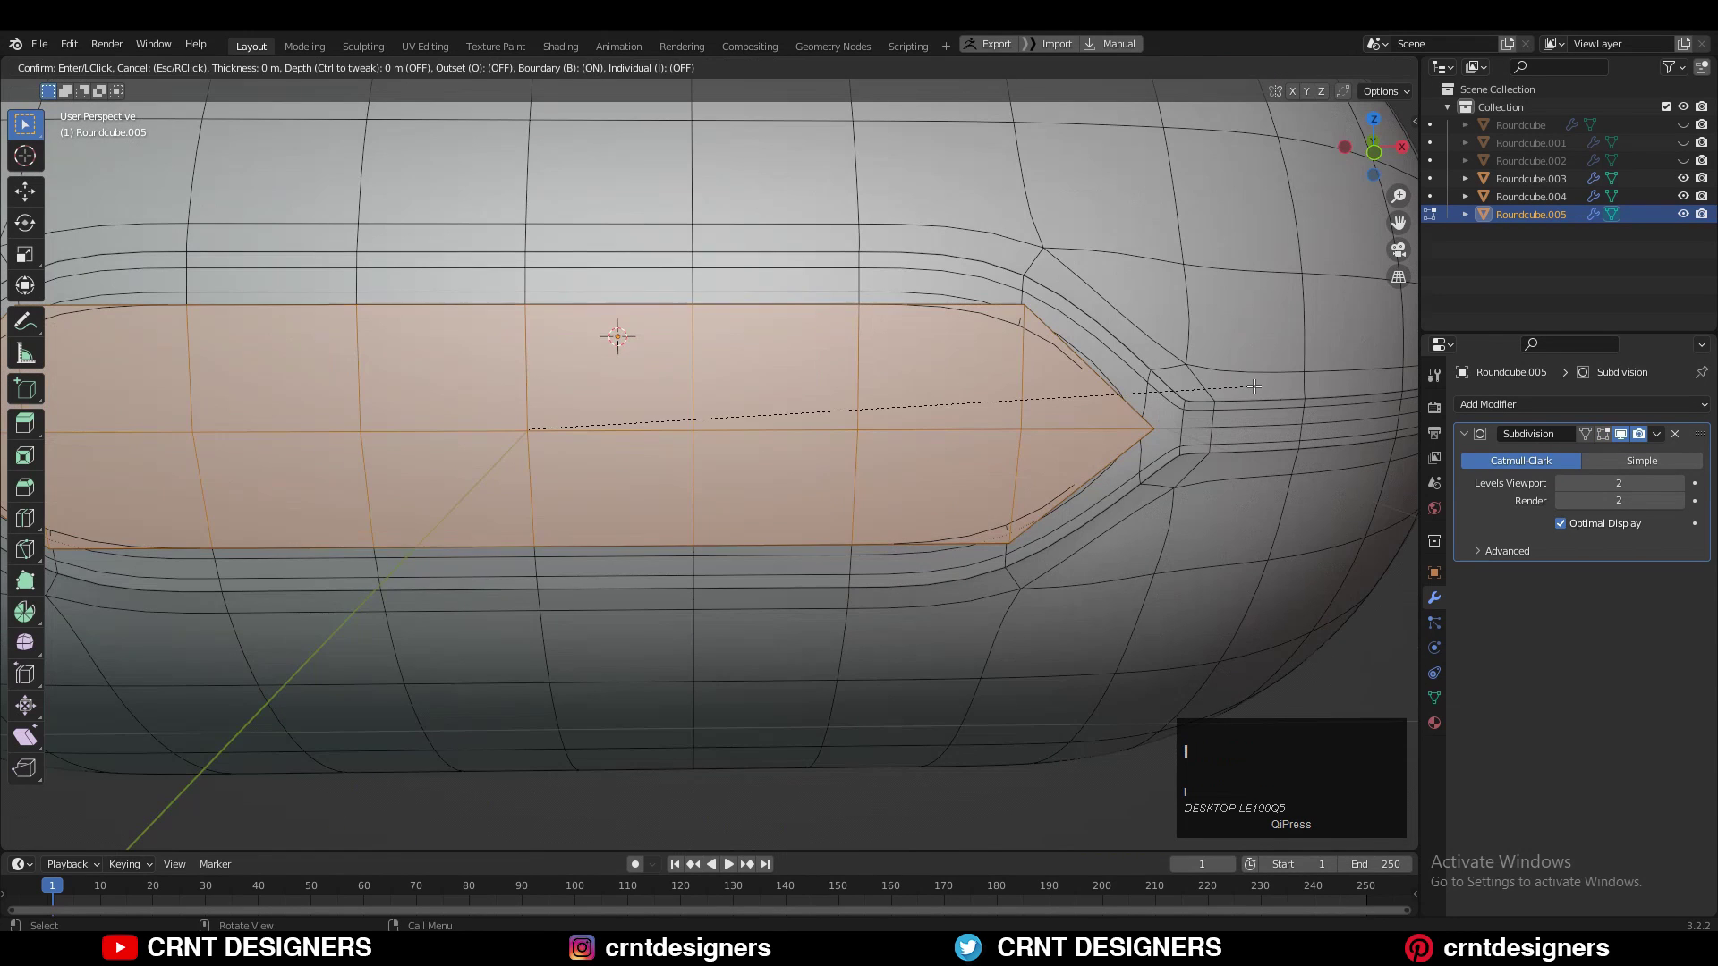
{"action": "key", "text": "shift"}
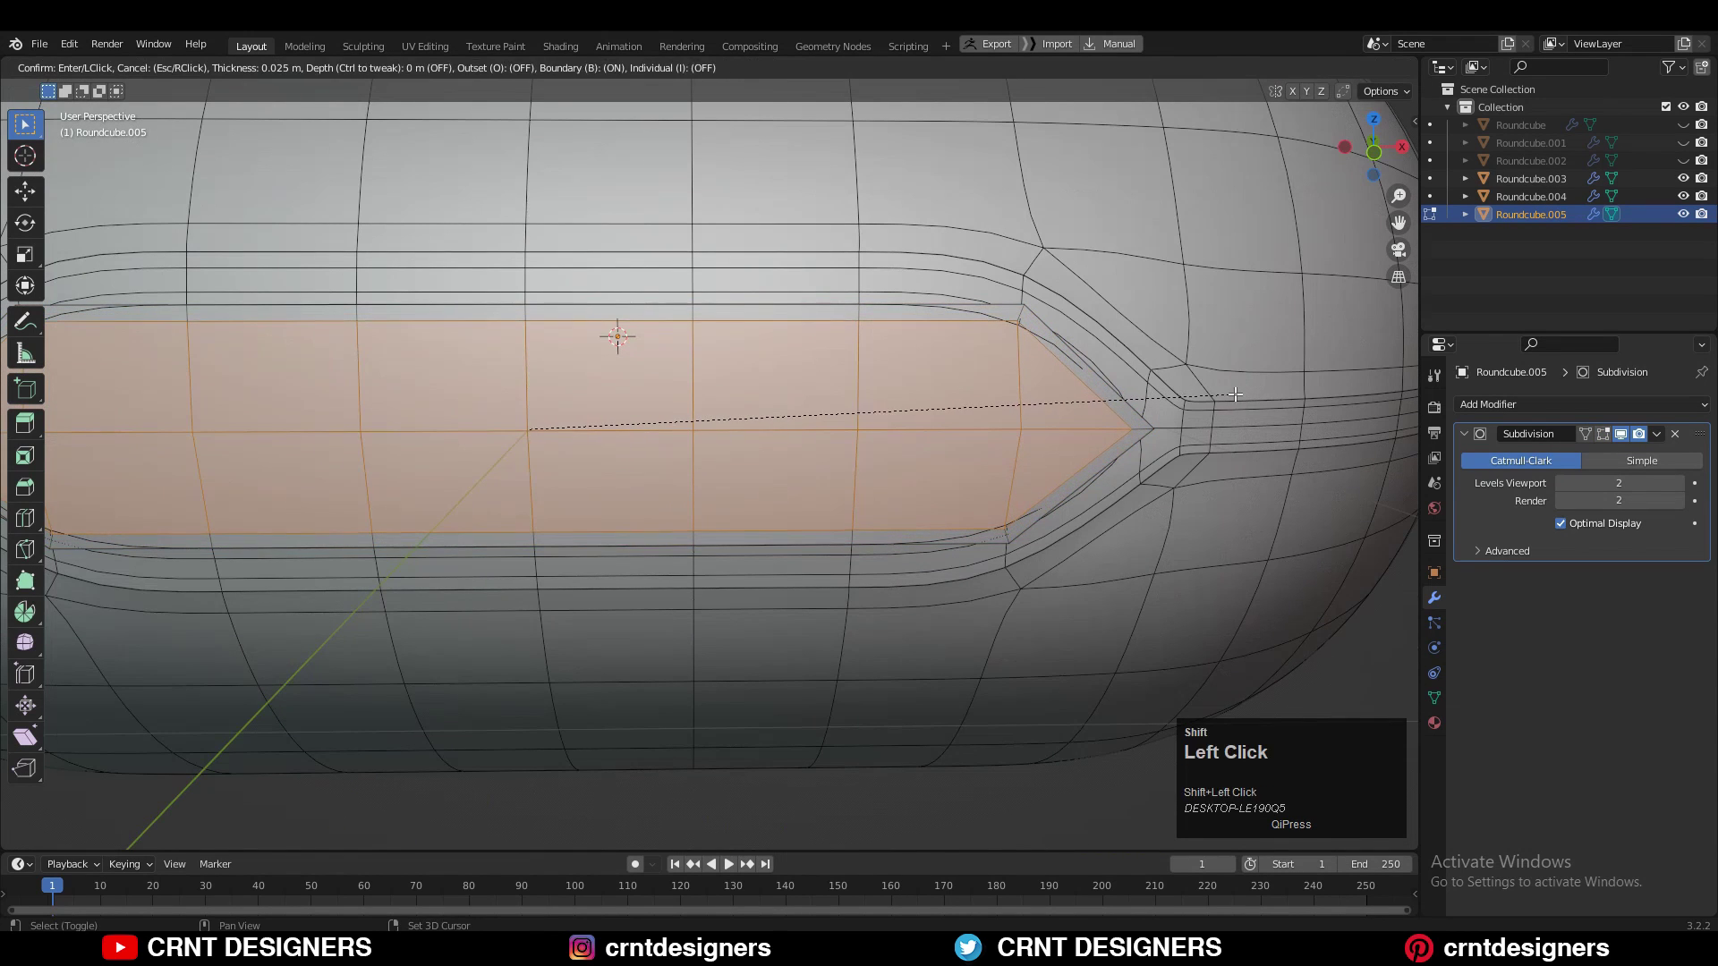
{"action": "left_click", "coordinate": [1235, 394], "text": "shift"}
{"action": "key", "text": "Tab"}
Dissolve the vertical edge loops running over the body beside the seam junctions at both ends of the front panel.
{"action": "scroll", "coordinate": [1190, 474], "scroll_direction": "down", "scroll_amount": 3}
{"action": "left_click", "coordinate": [1235, 535]}
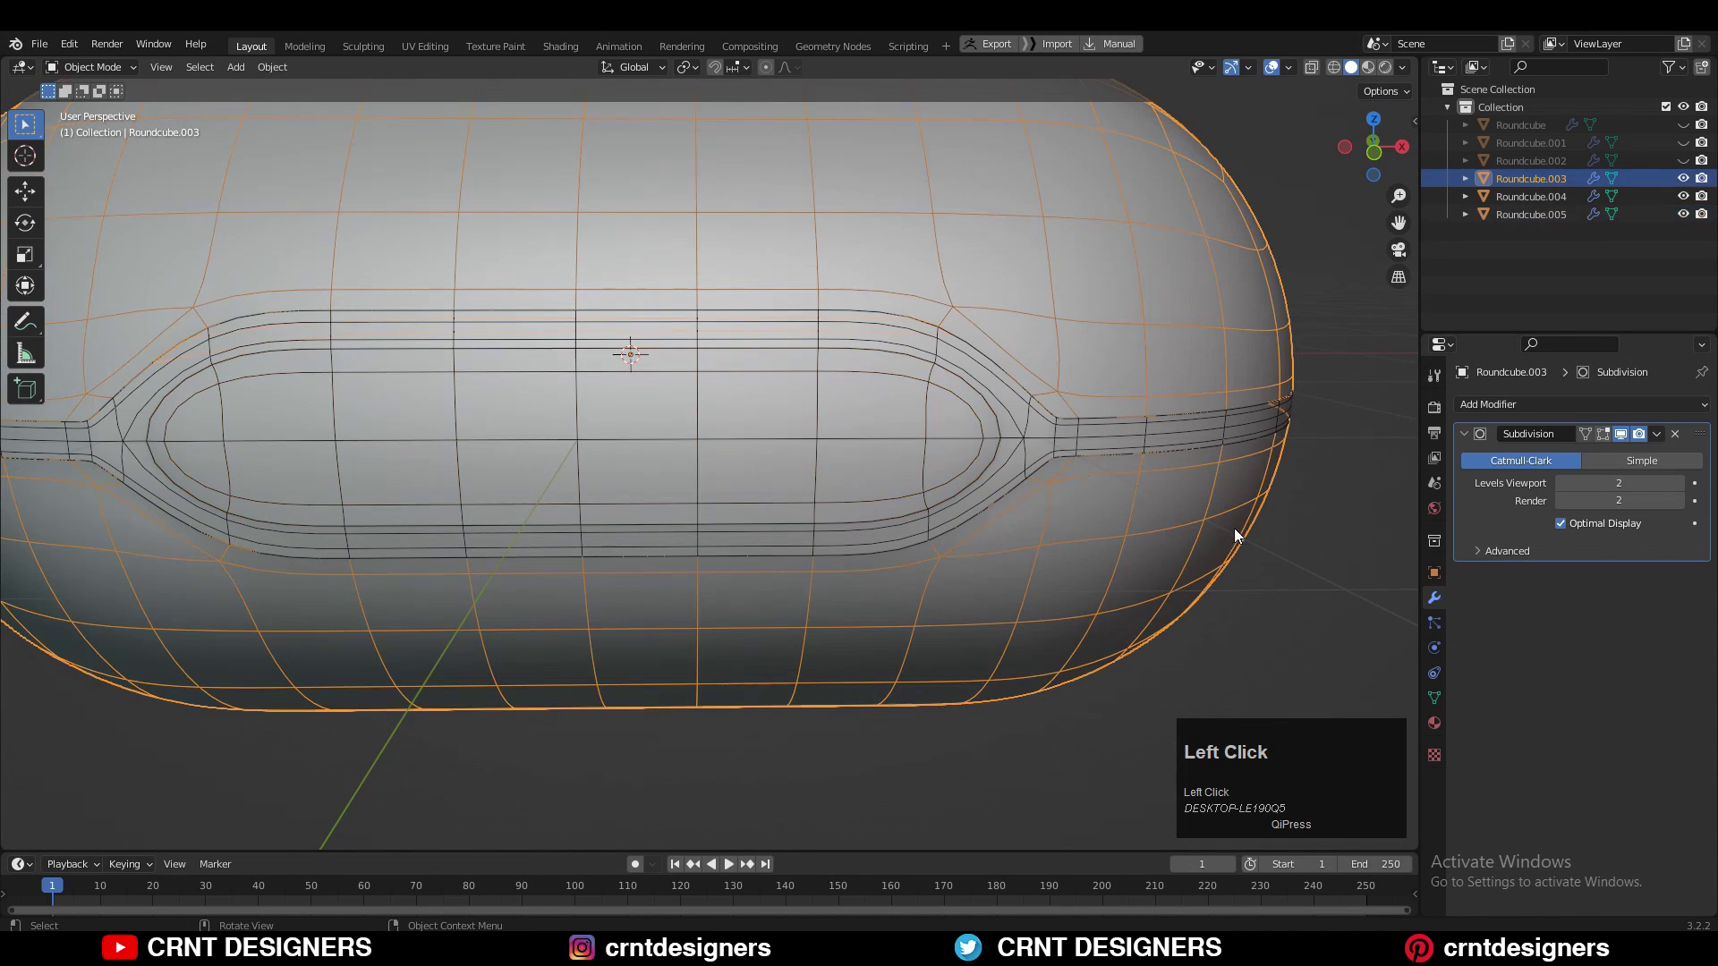
{"action": "left_click", "coordinate": [1272, 68]}
{"action": "scroll", "coordinate": [1029, 322], "scroll_direction": "down", "scroll_amount": 2}
{"action": "middle_click_drag", "start_coordinate": [1005, 326], "coordinate": [1115, 310]}
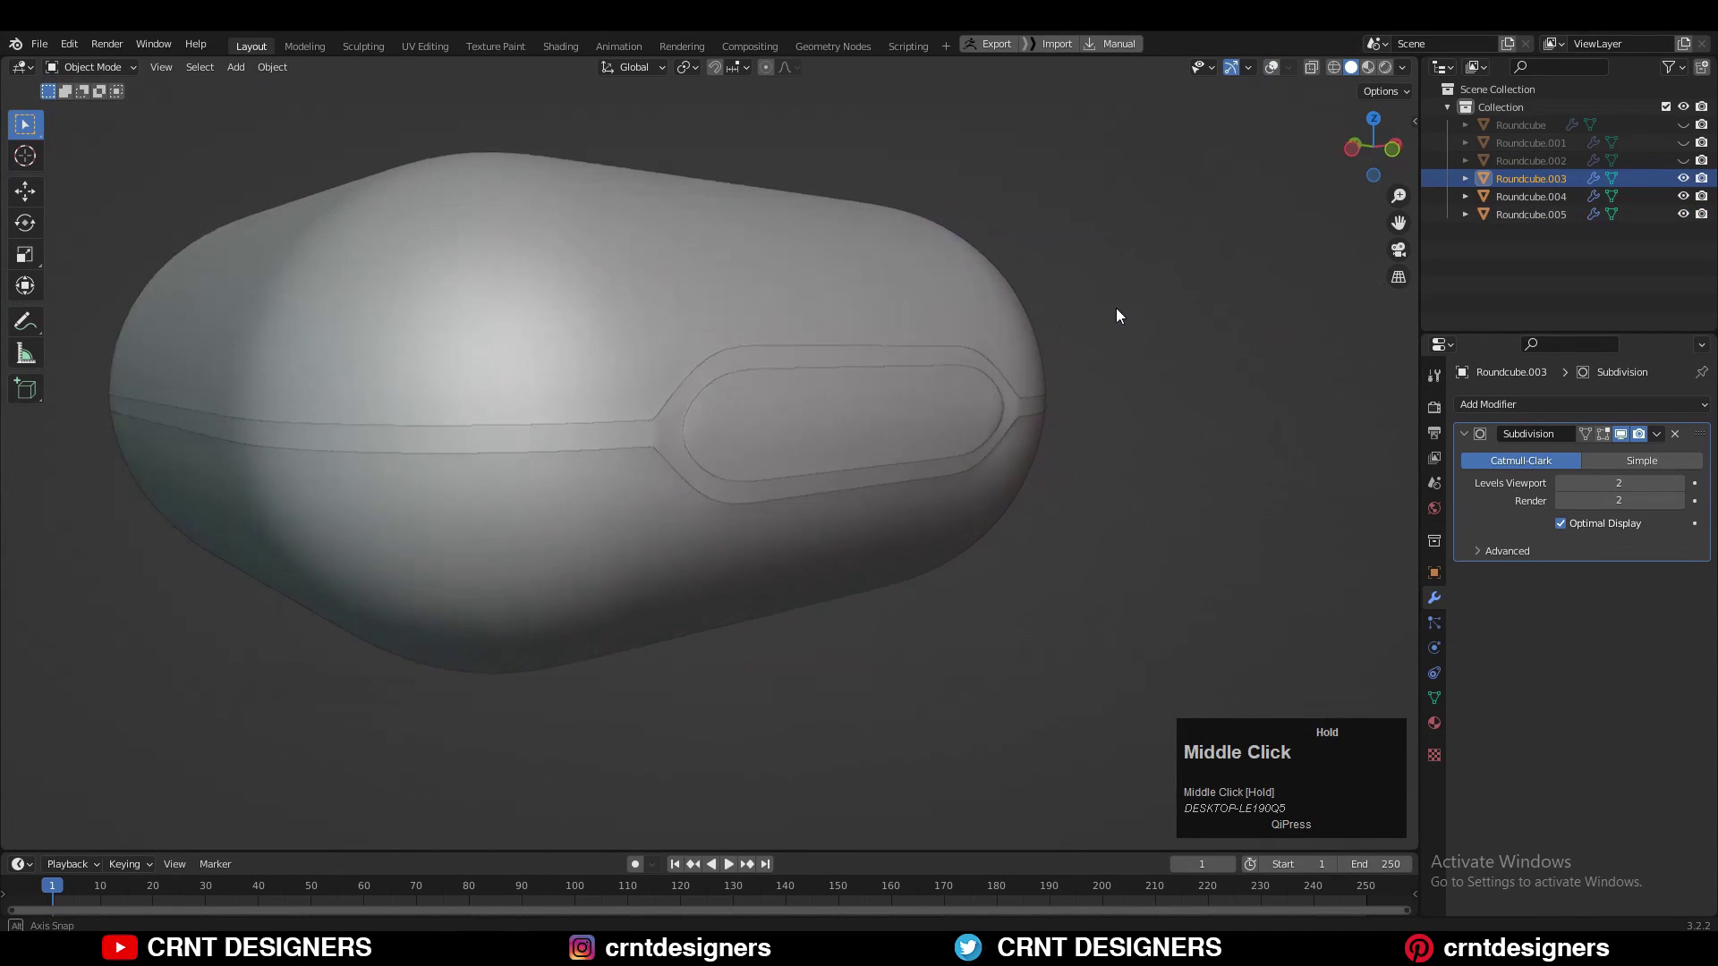
{"action": "left_click", "coordinate": [862, 369], "text": "alt"}
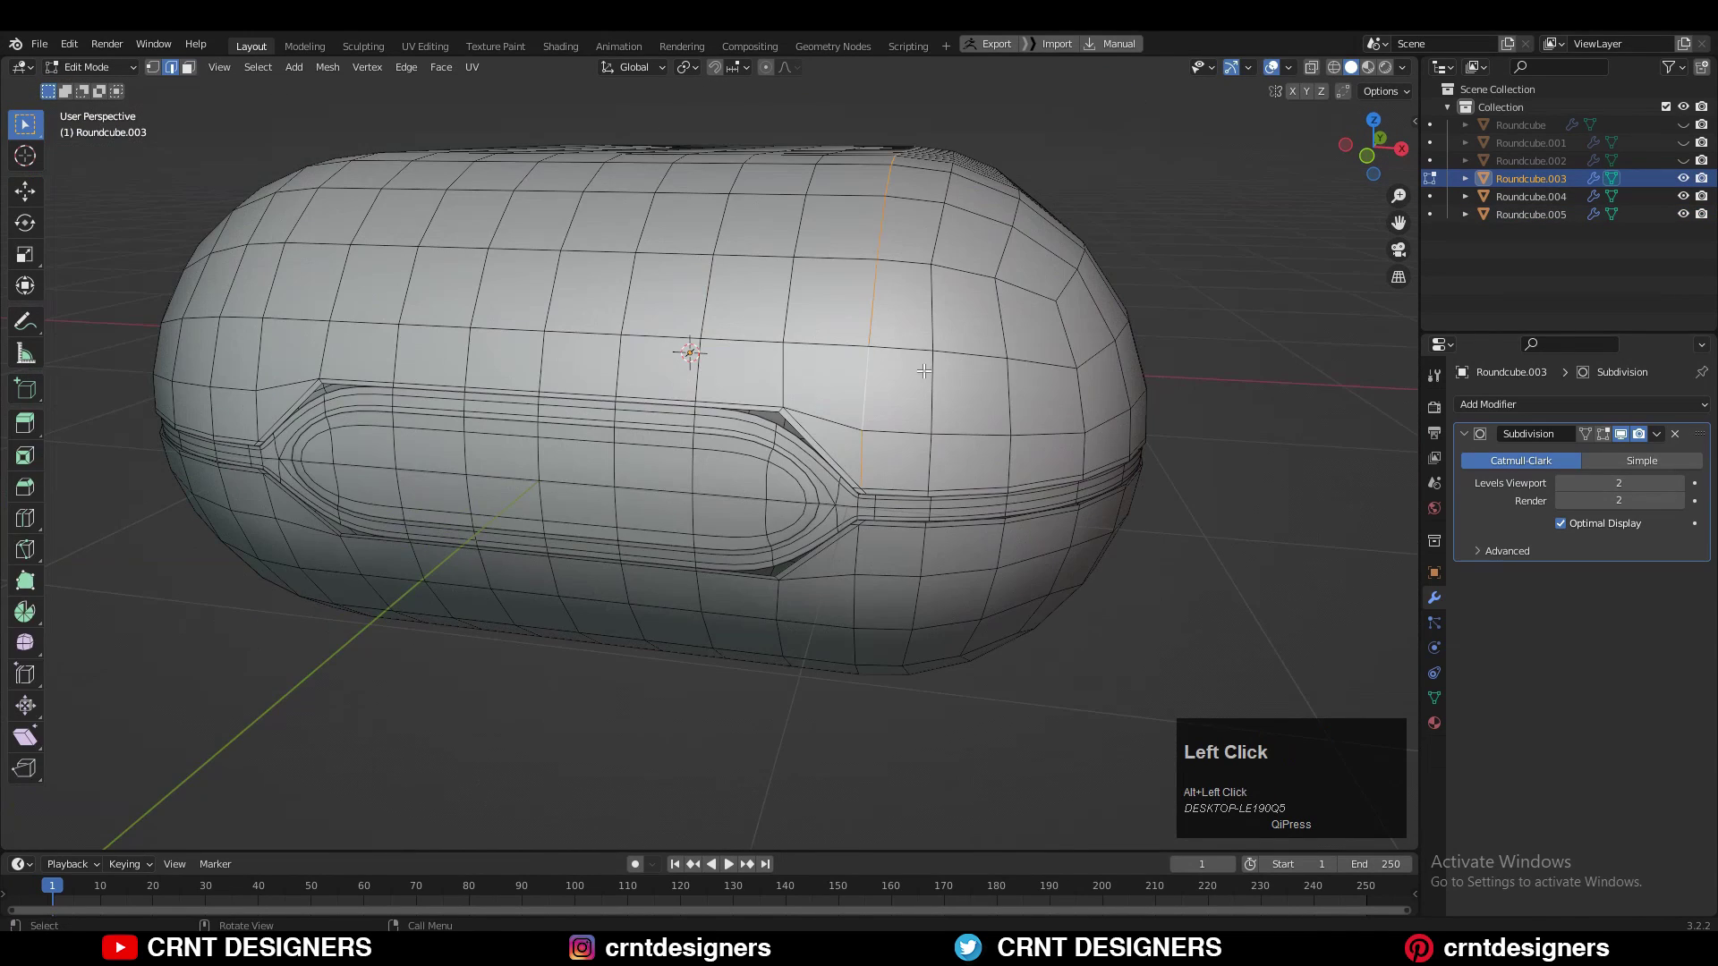
{"action": "middle_click_drag", "start_coordinate": [925, 370], "coordinate": [400, 308]}
{"action": "key", "text": "ctrl+x"}
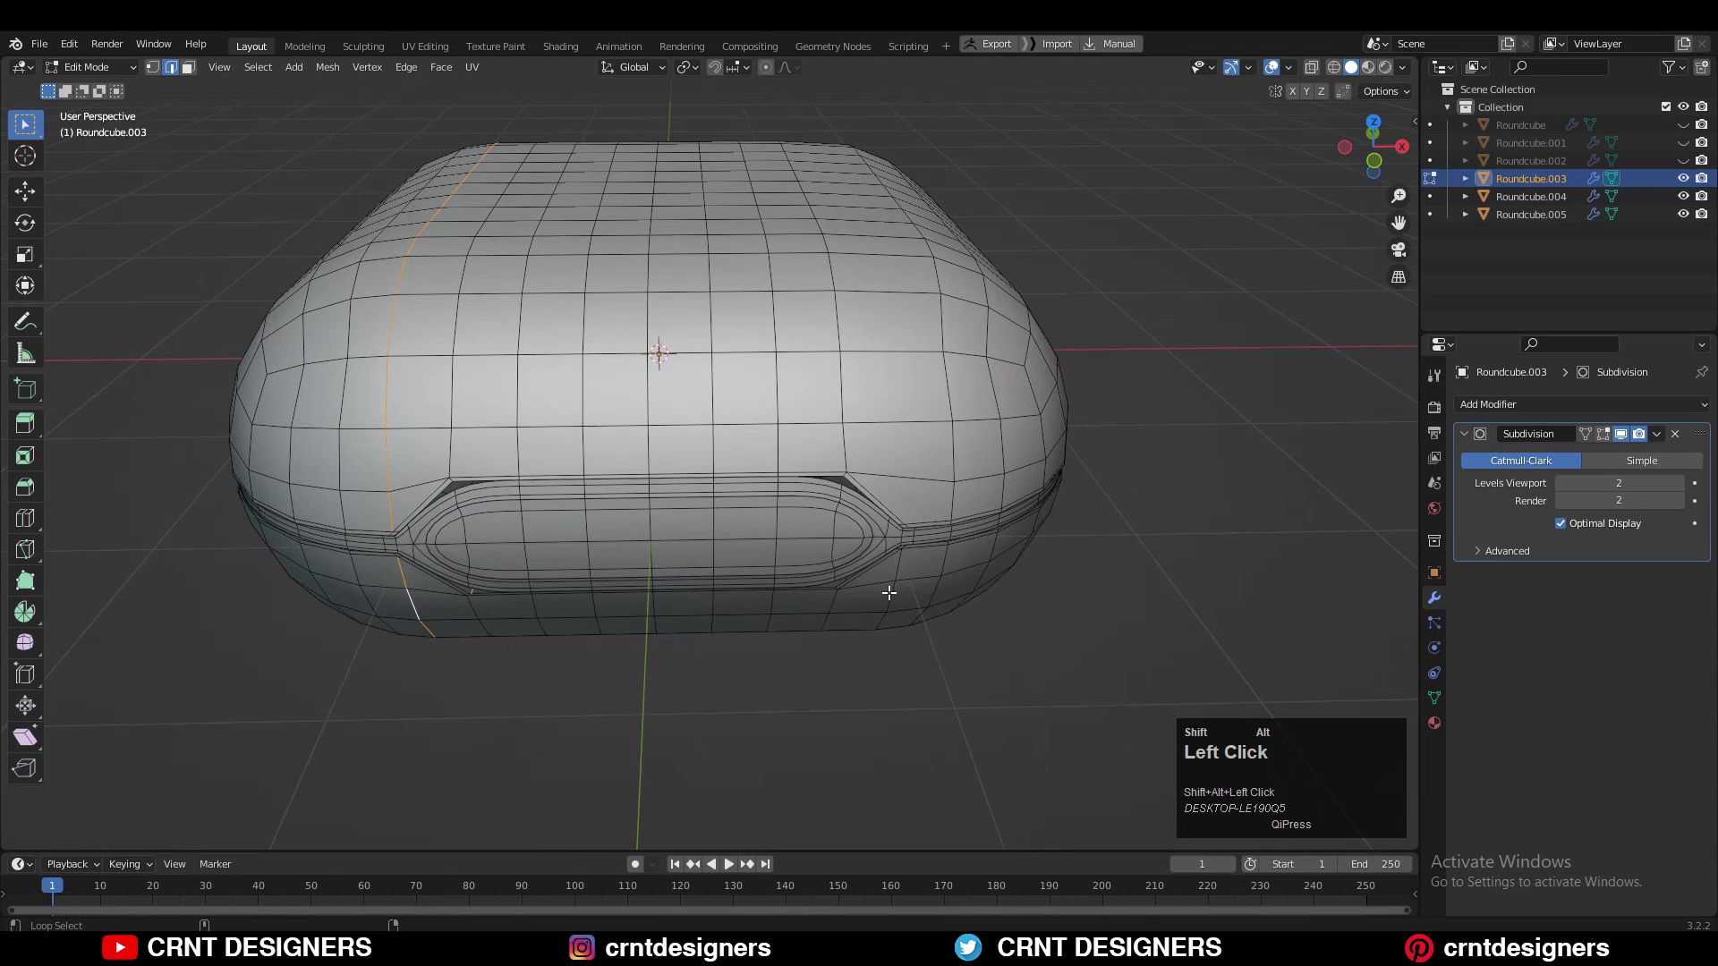
{"action": "key", "text": "ctrl+x"}
{"action": "middle_click_drag", "start_coordinate": [1028, 572], "coordinate": [1002, 388]}
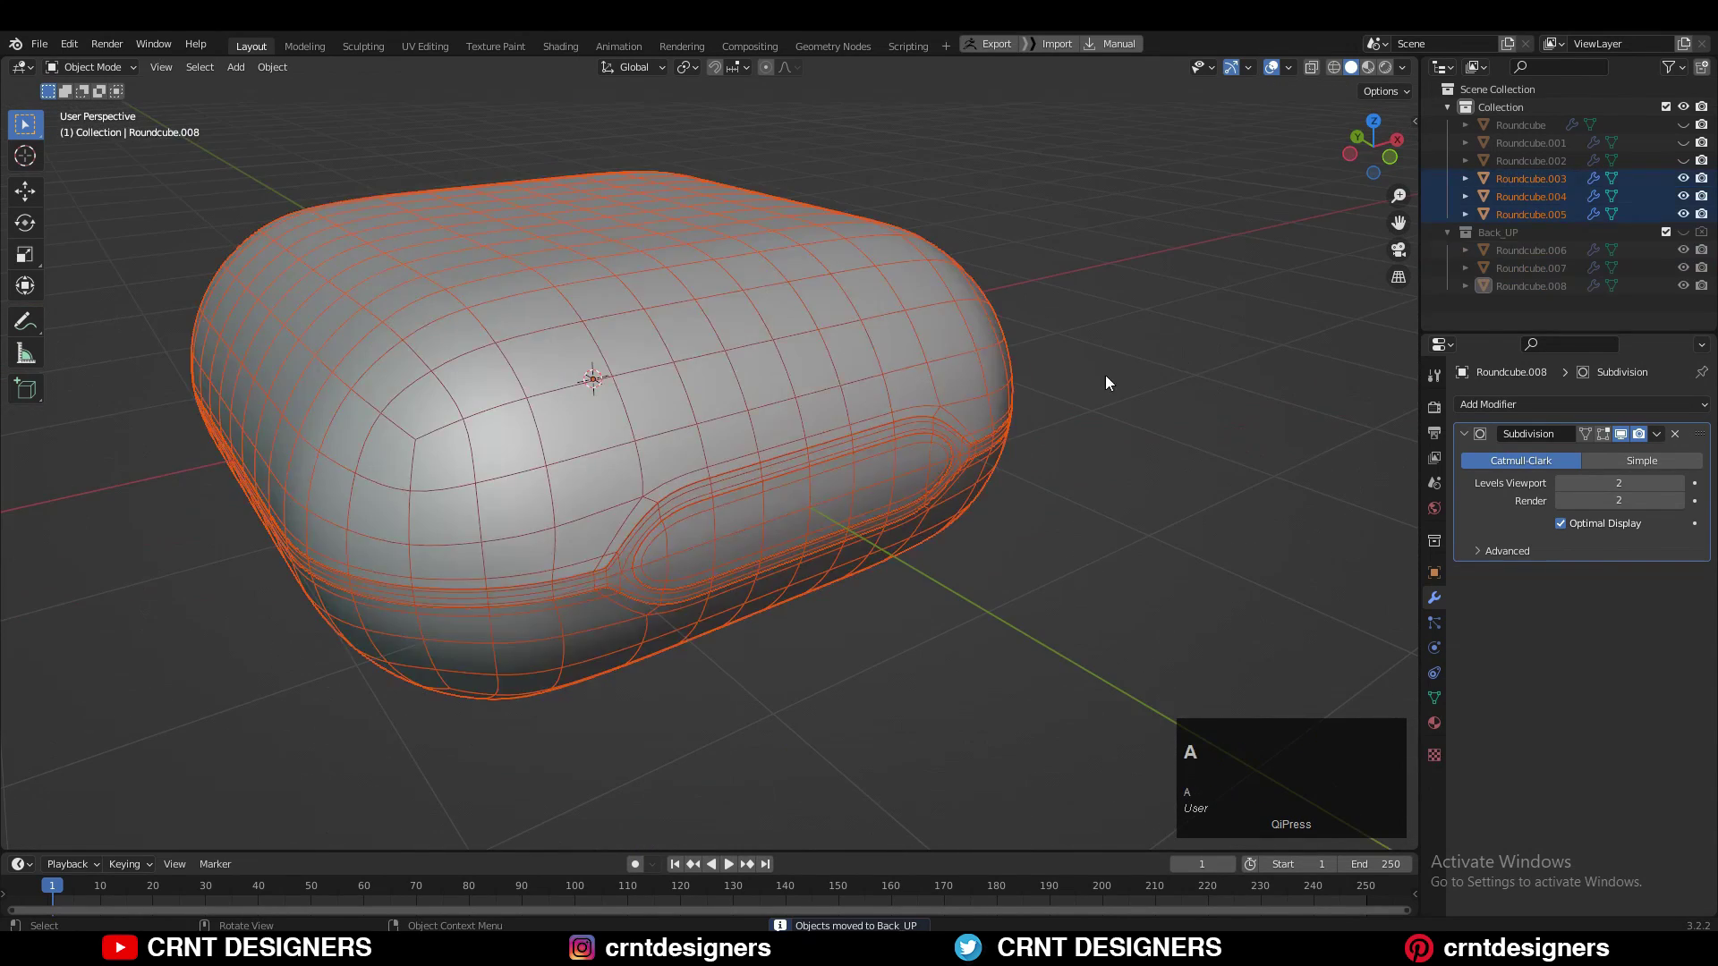
Extrude all faces of the body, seam border and front panel along their normals with an offset of -0.015 m.
{"action": "left_click", "coordinate": [35, 433]}
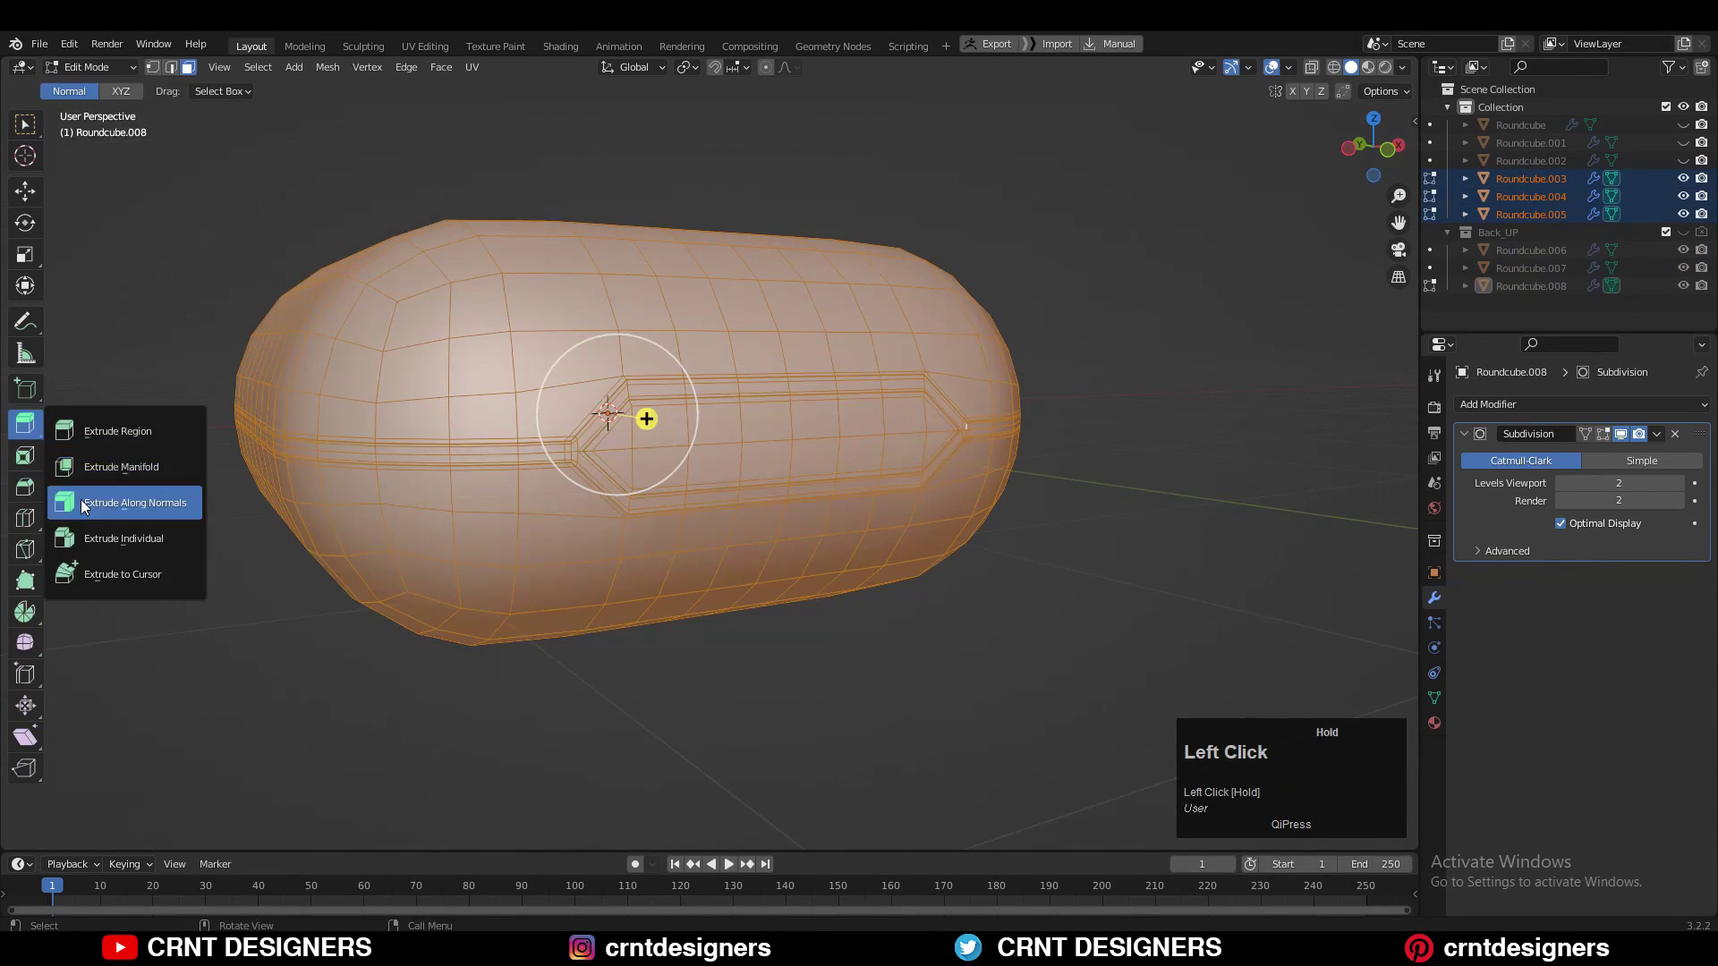
{"action": "left_click", "coordinate": [125, 503]}
{"action": "scroll", "coordinate": [640, 408], "scroll_direction": "up", "scroll_amount": 3}
{"action": "left_click_drag", "start_coordinate": [640, 408], "coordinate": [653, 468]}
{"action": "scroll", "coordinate": [803, 423], "scroll_direction": "up", "scroll_amount": 3}
{"action": "middle_click_drag", "start_coordinate": [804, 423], "coordinate": [716, 470]}
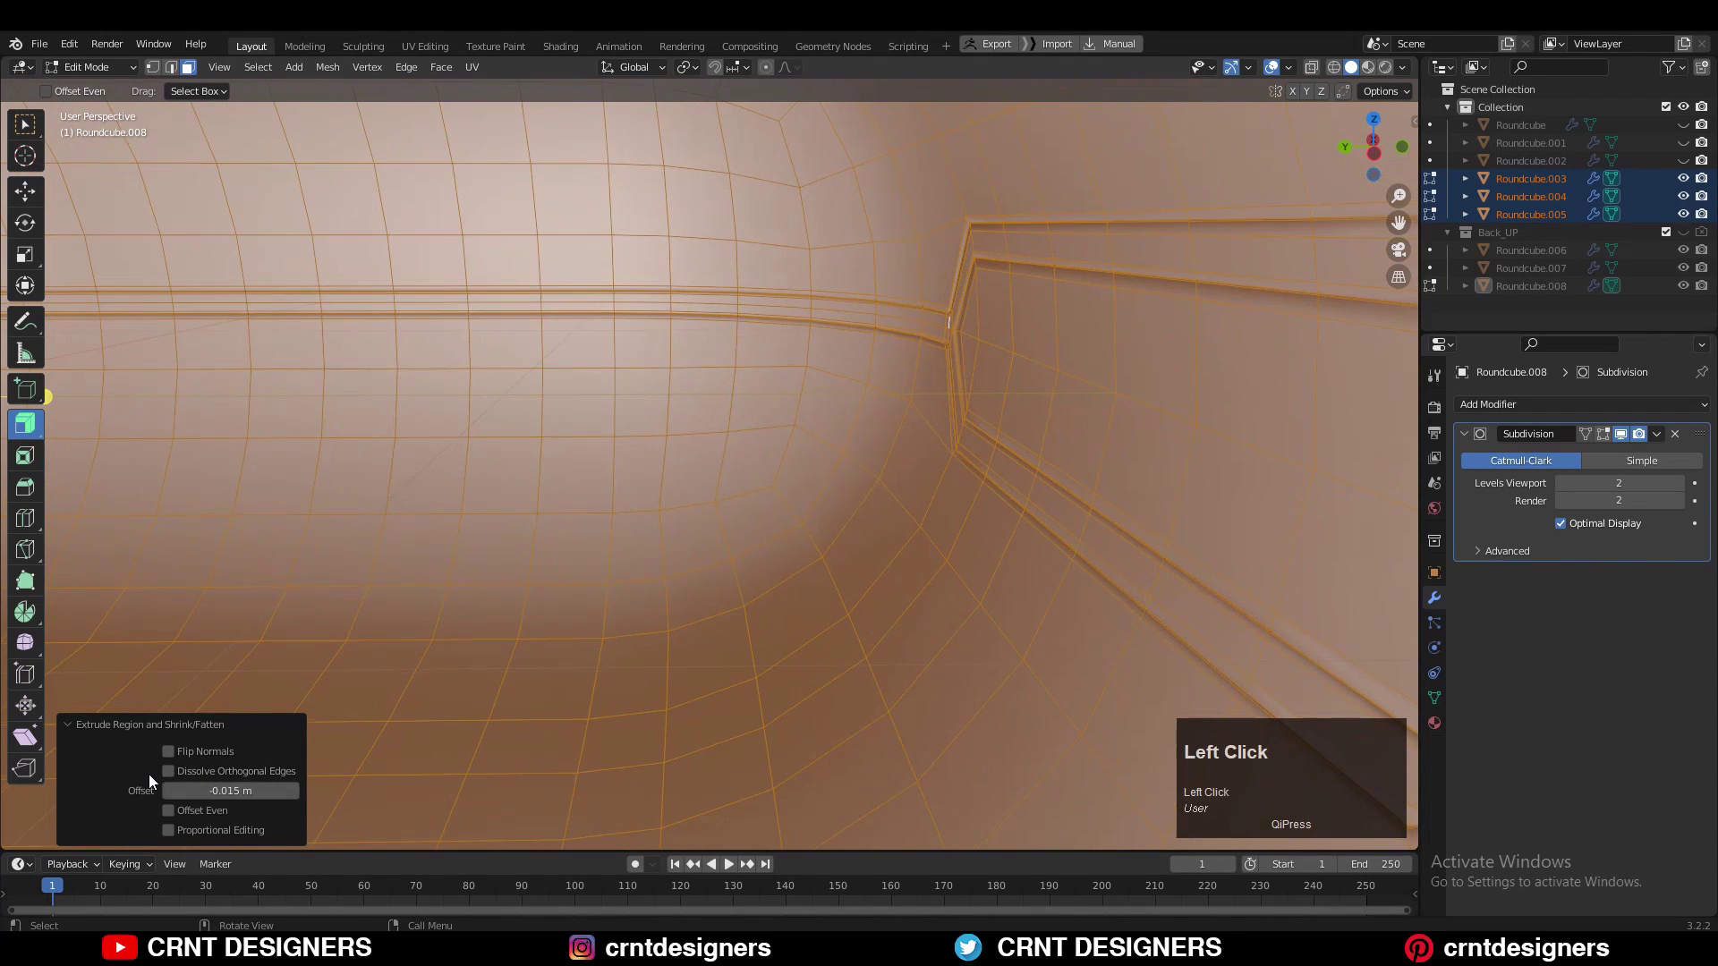
{"action": "key", "text": "Tab"}
{"action": "scroll", "coordinate": [250, 426], "scroll_direction": "down", "scroll_amount": 8}
{"action": "middle_click_drag", "start_coordinate": [250, 426], "coordinate": [1261, 89]}
{"action": "left_click", "coordinate": [1271, 67]}
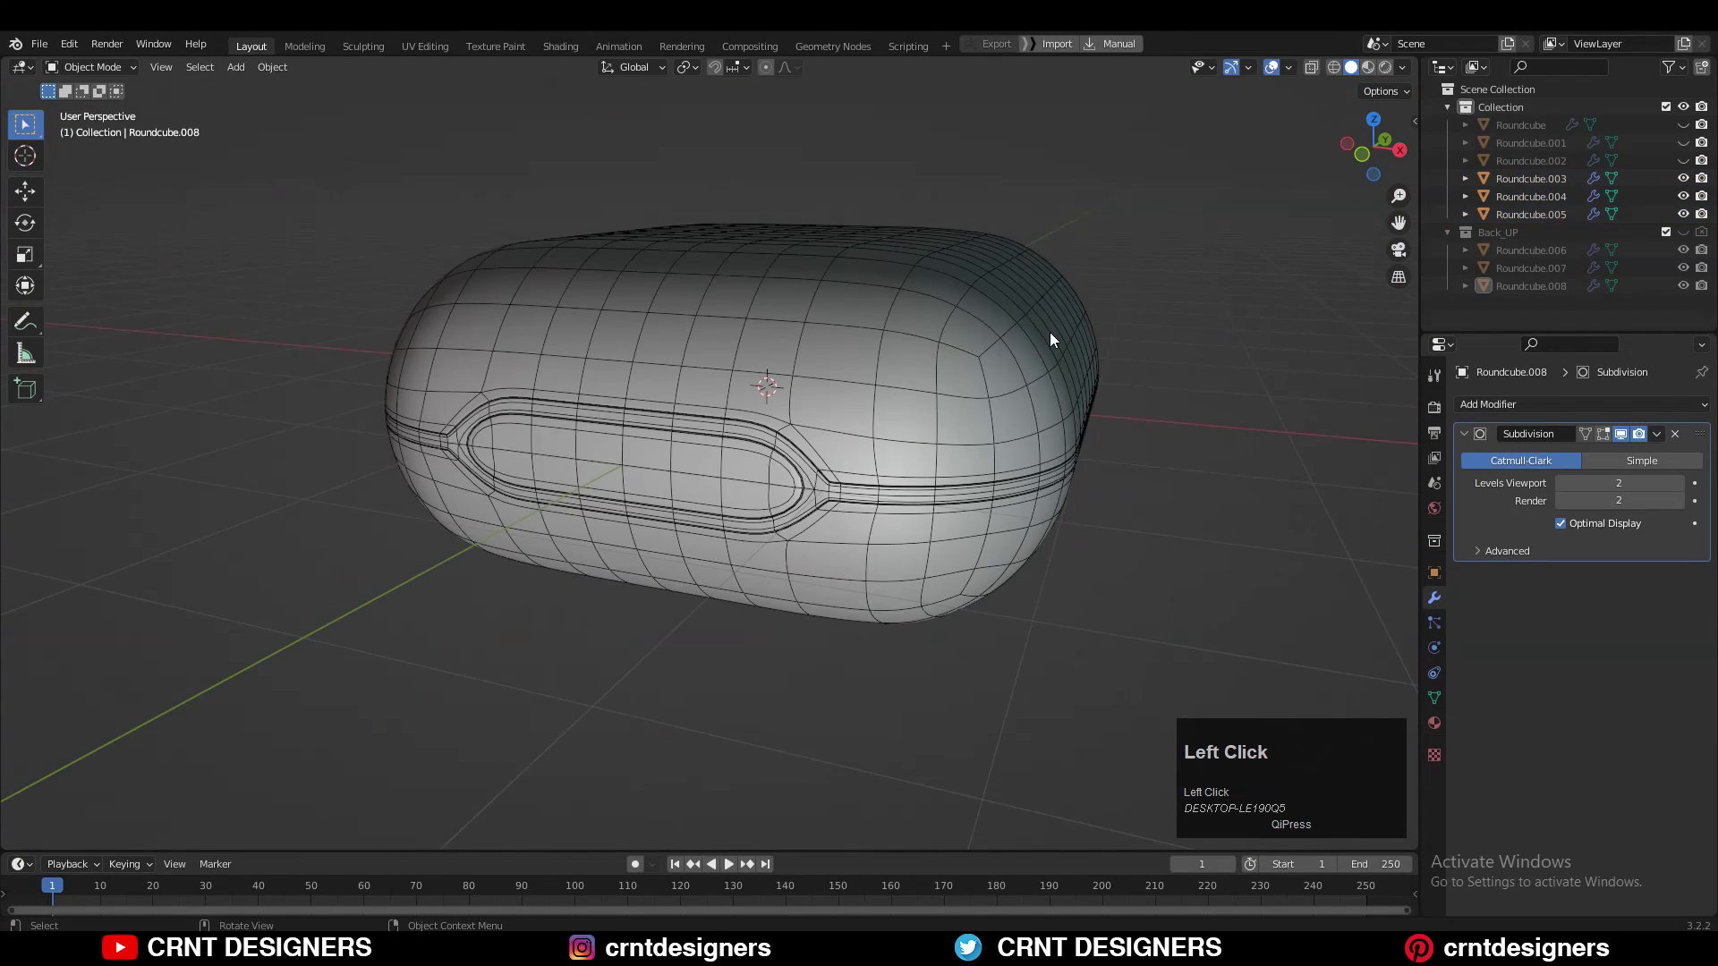
Recalculate the normals of all three parts outside and check the panel gaps with the overlays hidden.
{"action": "key", "text": "Tab"}
{"action": "key", "text": "a"}
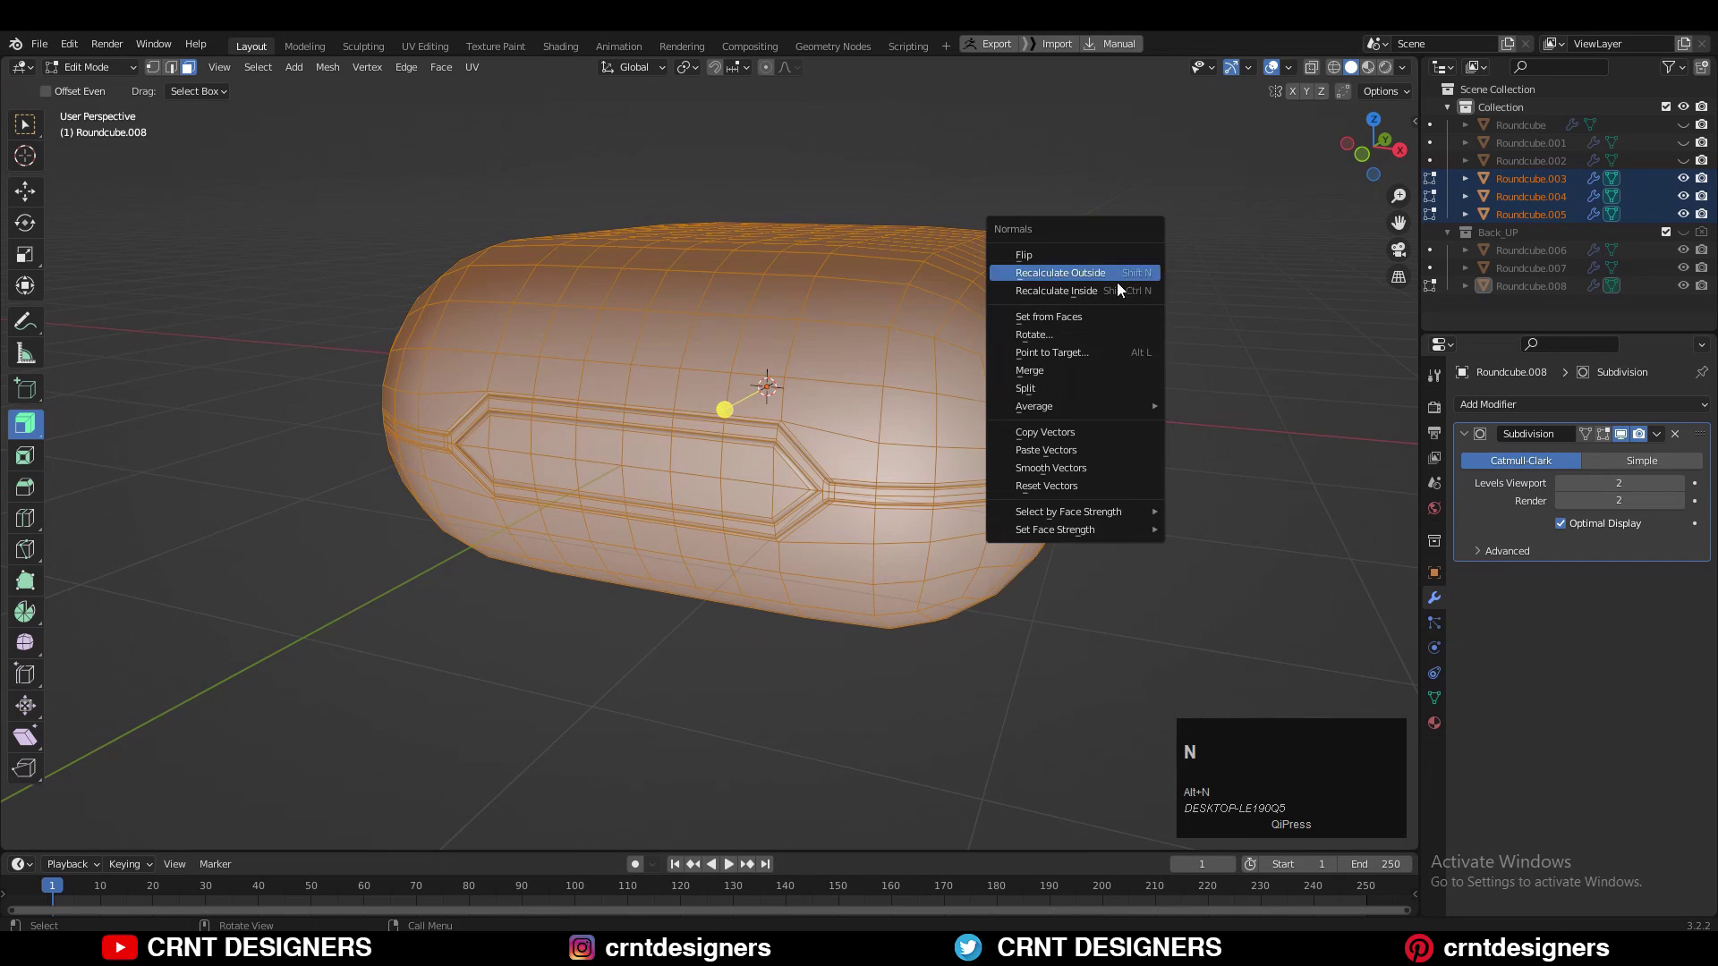
{"action": "left_click", "coordinate": [1117, 281]}
{"action": "key", "text": "Tab"}
{"action": "left_click", "coordinate": [1172, 238]}
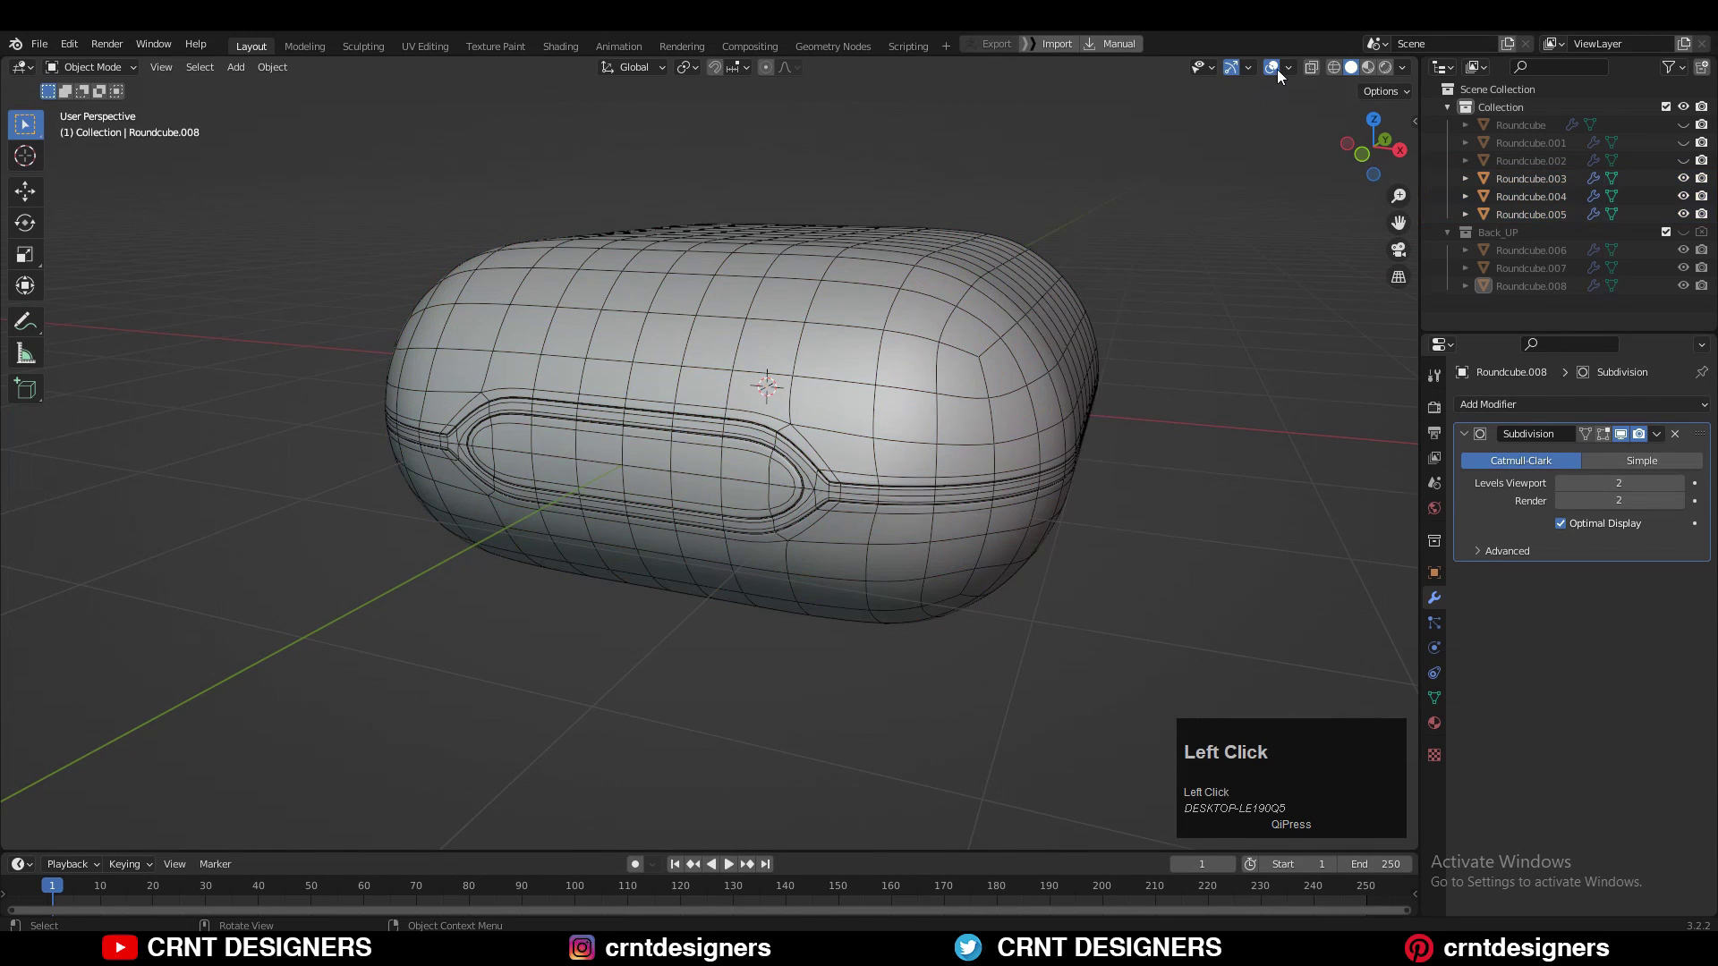
{"action": "left_click", "coordinate": [1272, 67]}
{"action": "scroll", "coordinate": [858, 313], "scroll_direction": "down", "scroll_amount": 2}
{"action": "middle_click_drag", "start_coordinate": [857, 313], "coordinate": [1006, 286]}
{"action": "scroll", "coordinate": [1024, 288], "scroll_direction": "up", "scroll_amount": 6}
{"action": "left_click", "coordinate": [1023, 290]}
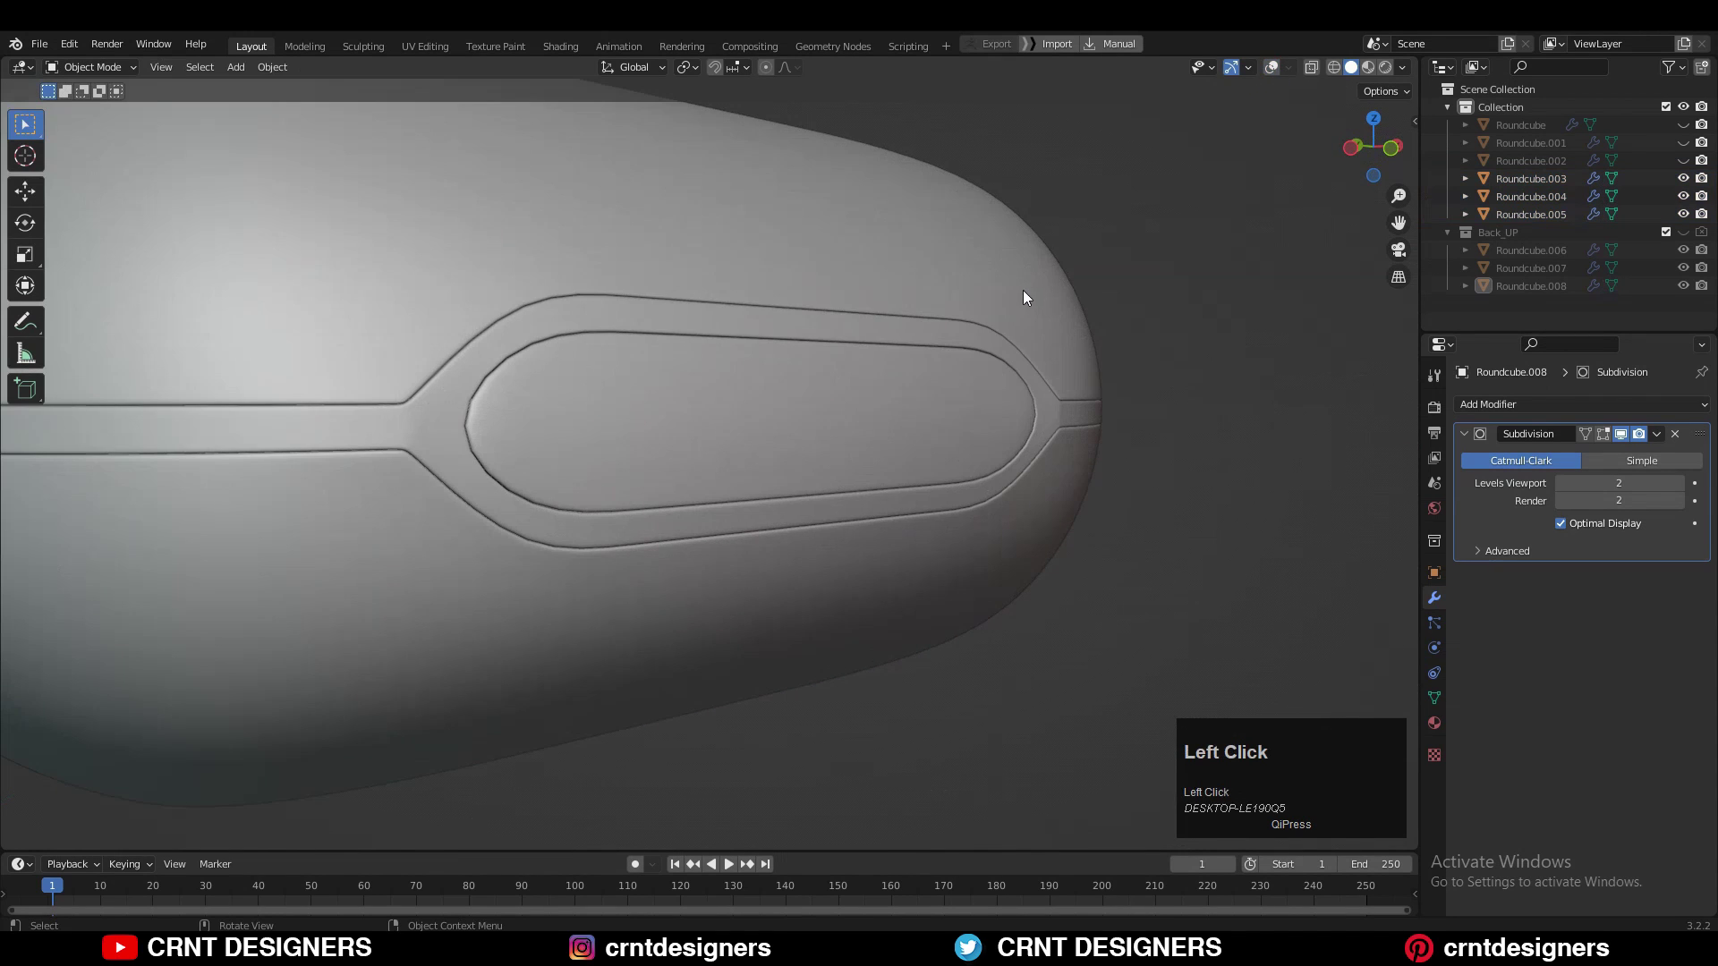
Isolate the body and add a support loop cut along the thickness of its upper half's rim.
{"action": "left_click", "coordinate": [1272, 67]}
{"action": "key", "text": "slash"}
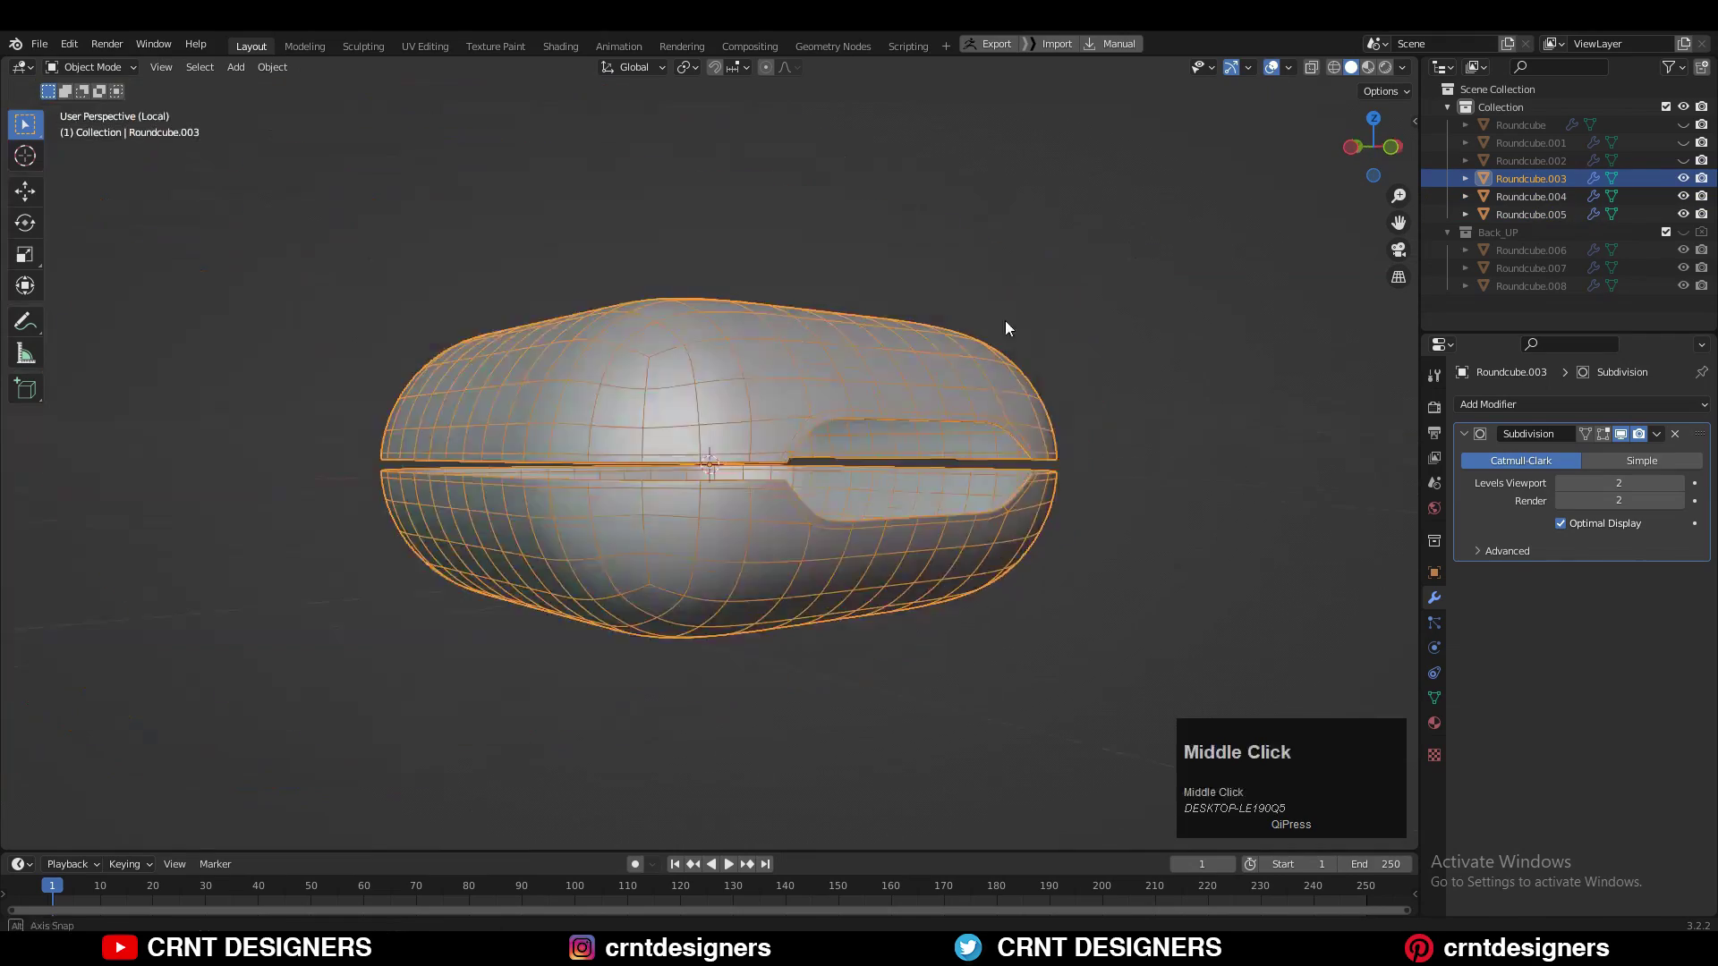
{"action": "key", "text": "Tab"}
{"action": "scroll", "coordinate": [1006, 320], "scroll_direction": "up", "scroll_amount": 5}
{"action": "middle_click_drag", "start_coordinate": [1006, 320], "coordinate": [836, 491]}
{"action": "key", "text": "ctrl+r"}
{"action": "left_click", "coordinate": [1143, 469]}
{"action": "left_click", "coordinate": [1174, 480]}
{"action": "key", "text": "Tab"}
{"action": "key", "text": "Tab"}
Add a matching loop cut along the lower half's rim, leave the isolated view and save the file.
{"action": "middle_click_drag", "start_coordinate": [1174, 480], "coordinate": [1097, 464], "text": "shift"}
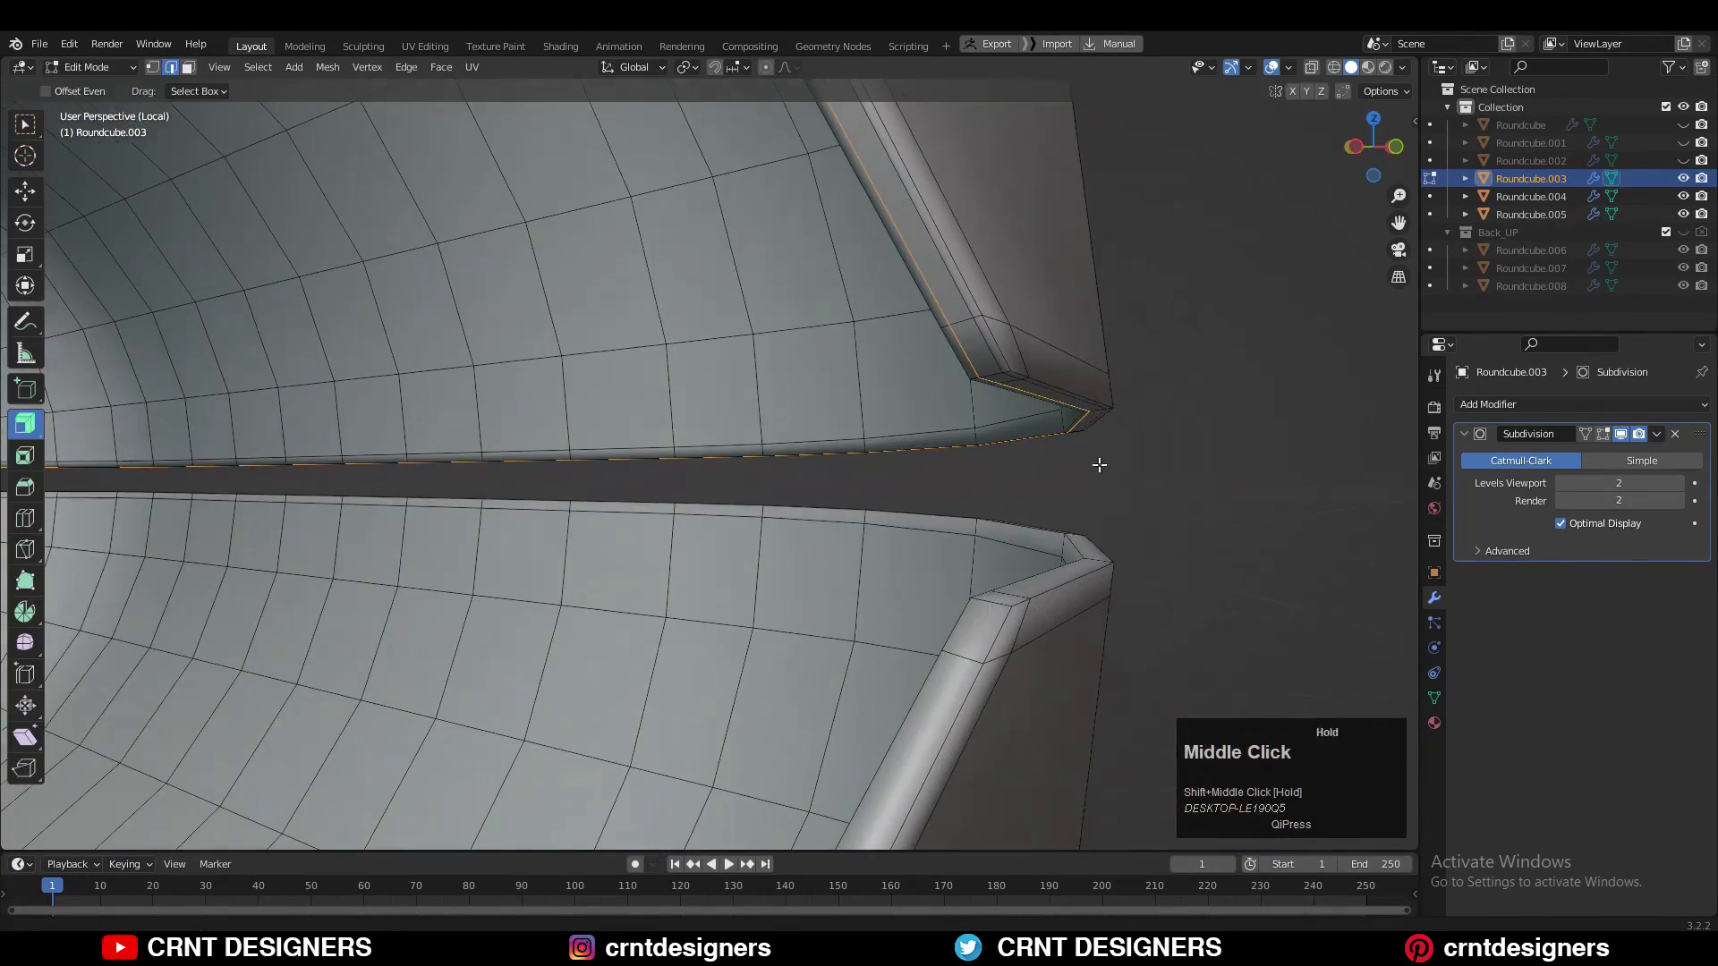
{"action": "key", "text": "ctrl+r"}
{"action": "left_click", "coordinate": [1088, 546]}
{"action": "left_click", "coordinate": [1097, 537]}
{"action": "key", "text": "Tab"}
{"action": "key", "text": "slash"}
{"action": "key", "text": "ctrl+s"}
Isolate the seam border and add a support loop cut along one outer side wall through the junction.
{"action": "left_click", "coordinate": [1070, 420]}
{"action": "middle_click_drag", "start_coordinate": [798, 469], "coordinate": [787, 546]}
{"action": "key", "text": "slash"}
{"action": "scroll", "coordinate": [959, 460], "scroll_direction": "up", "scroll_amount": 4}
{"action": "key", "text": "Tab"}
{"action": "middle_click_drag", "start_coordinate": [787, 546], "coordinate": [706, 556], "text": "ctrl"}
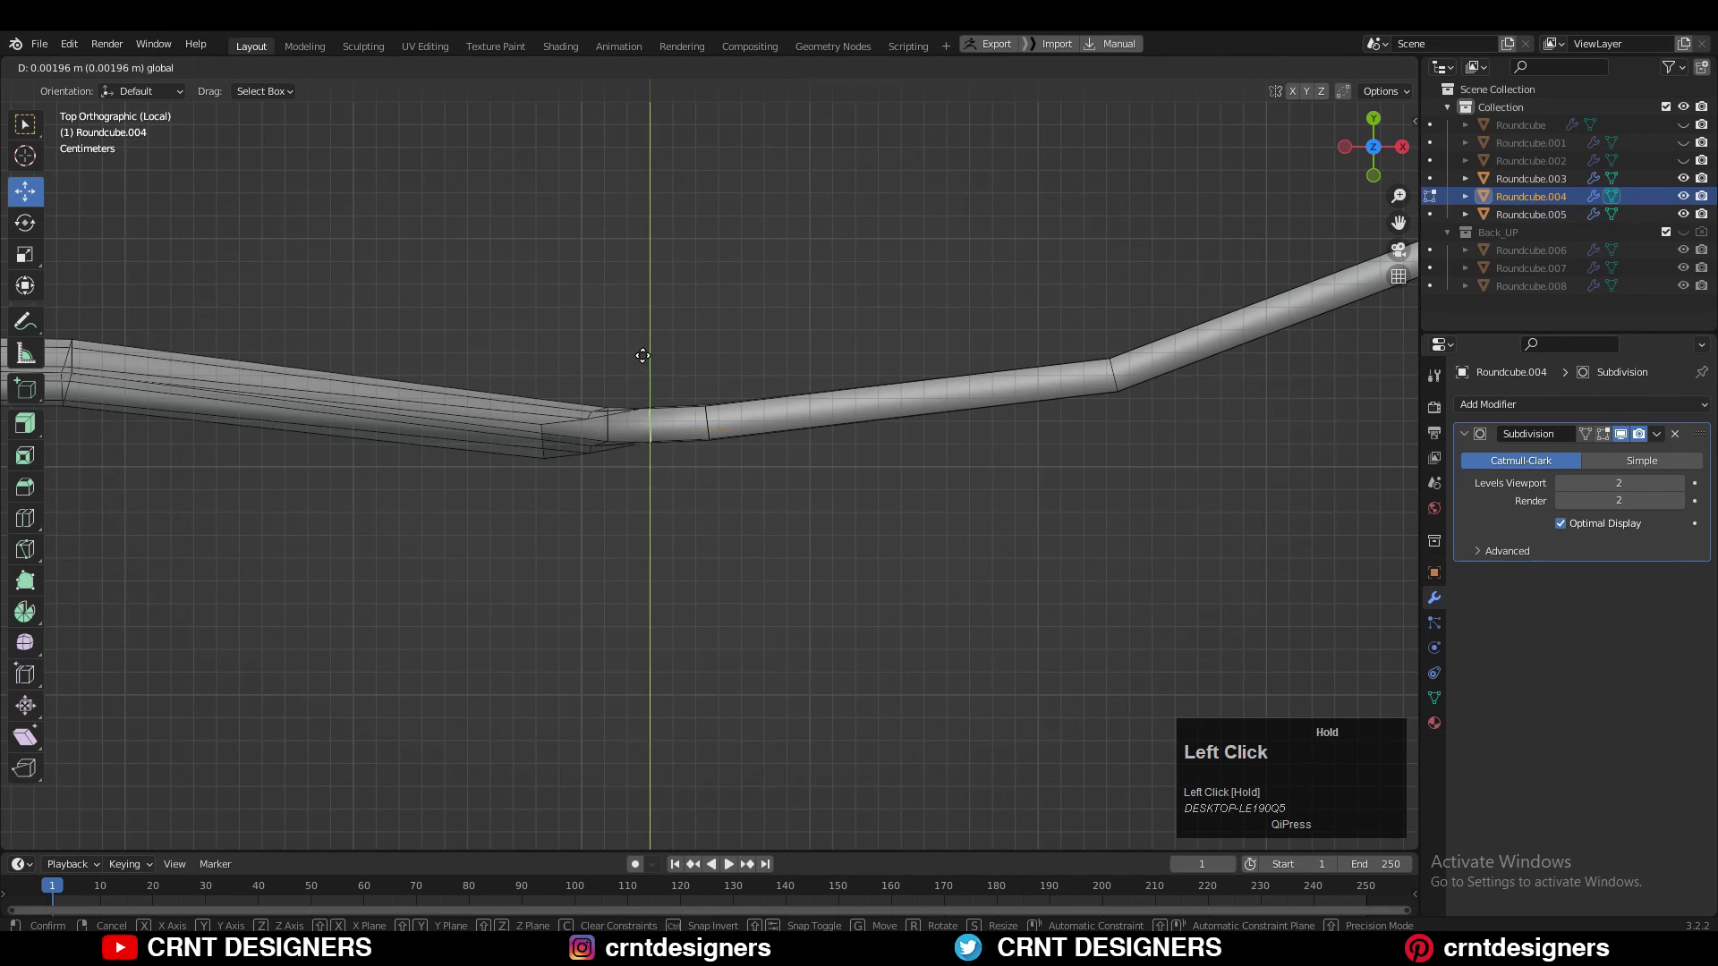
{"action": "left_click", "coordinate": [859, 226]}
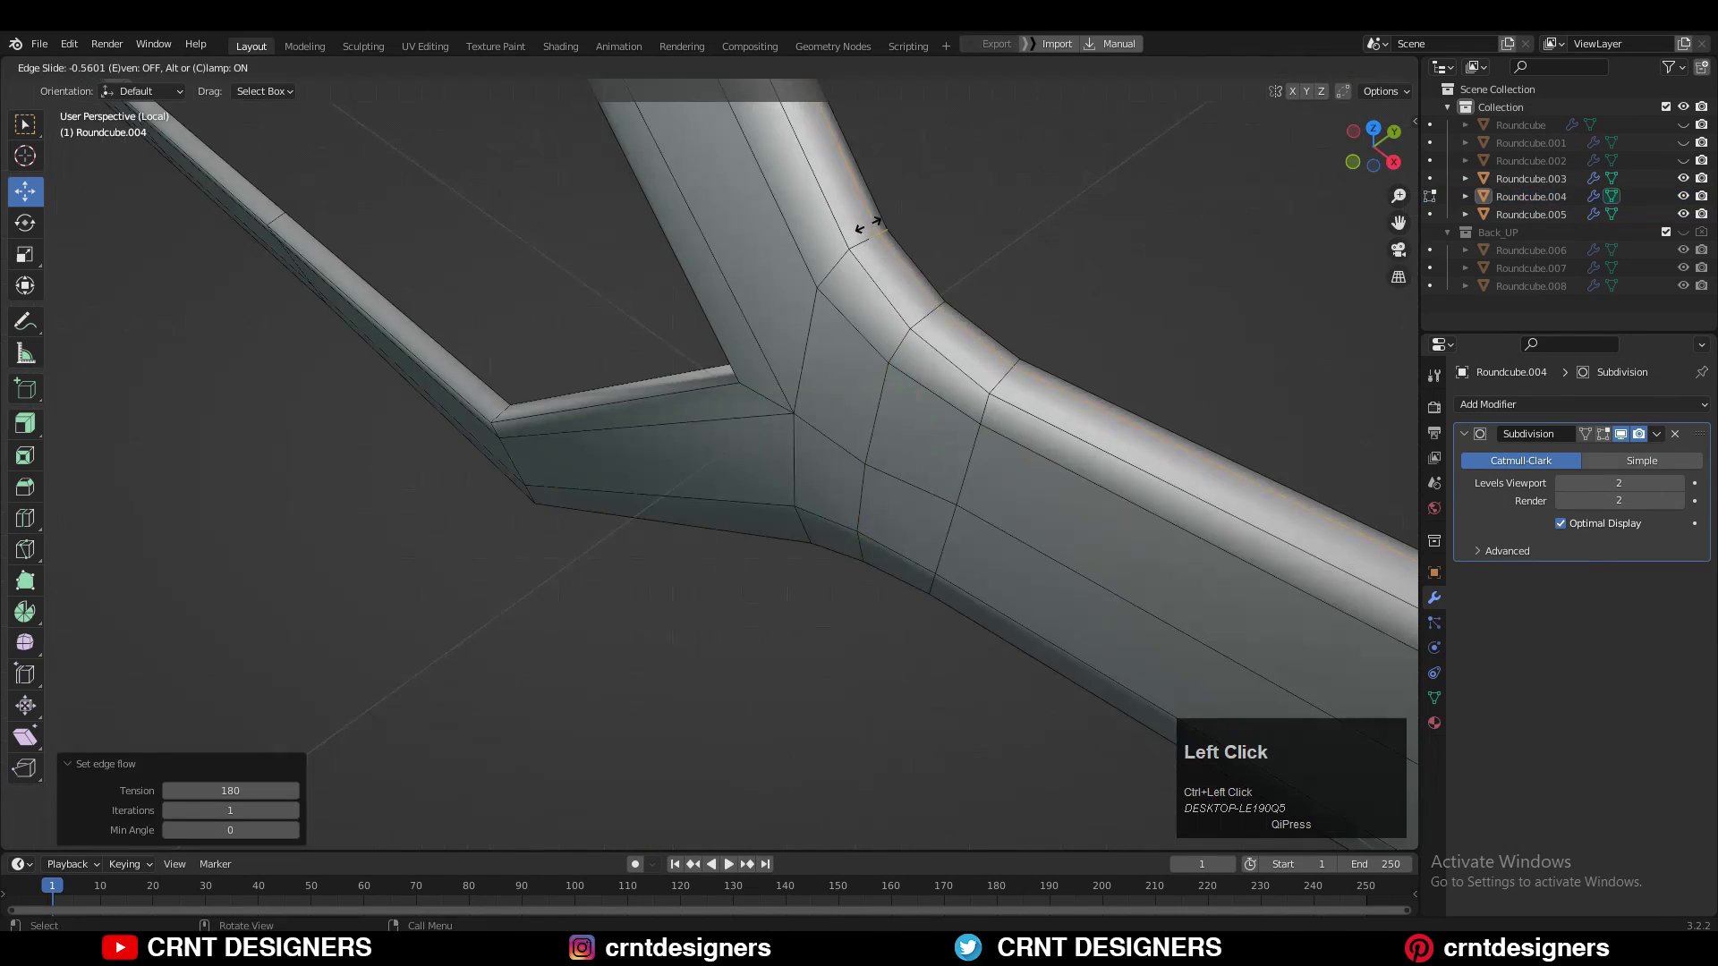
{"action": "left_click", "coordinate": [859, 226]}
{"action": "middle_click_drag", "start_coordinate": [859, 226], "coordinate": [767, 453]}
Add a matching support loop cut along the seam border's opposite outer side wall.
{"action": "key", "text": "ctrl+r"}
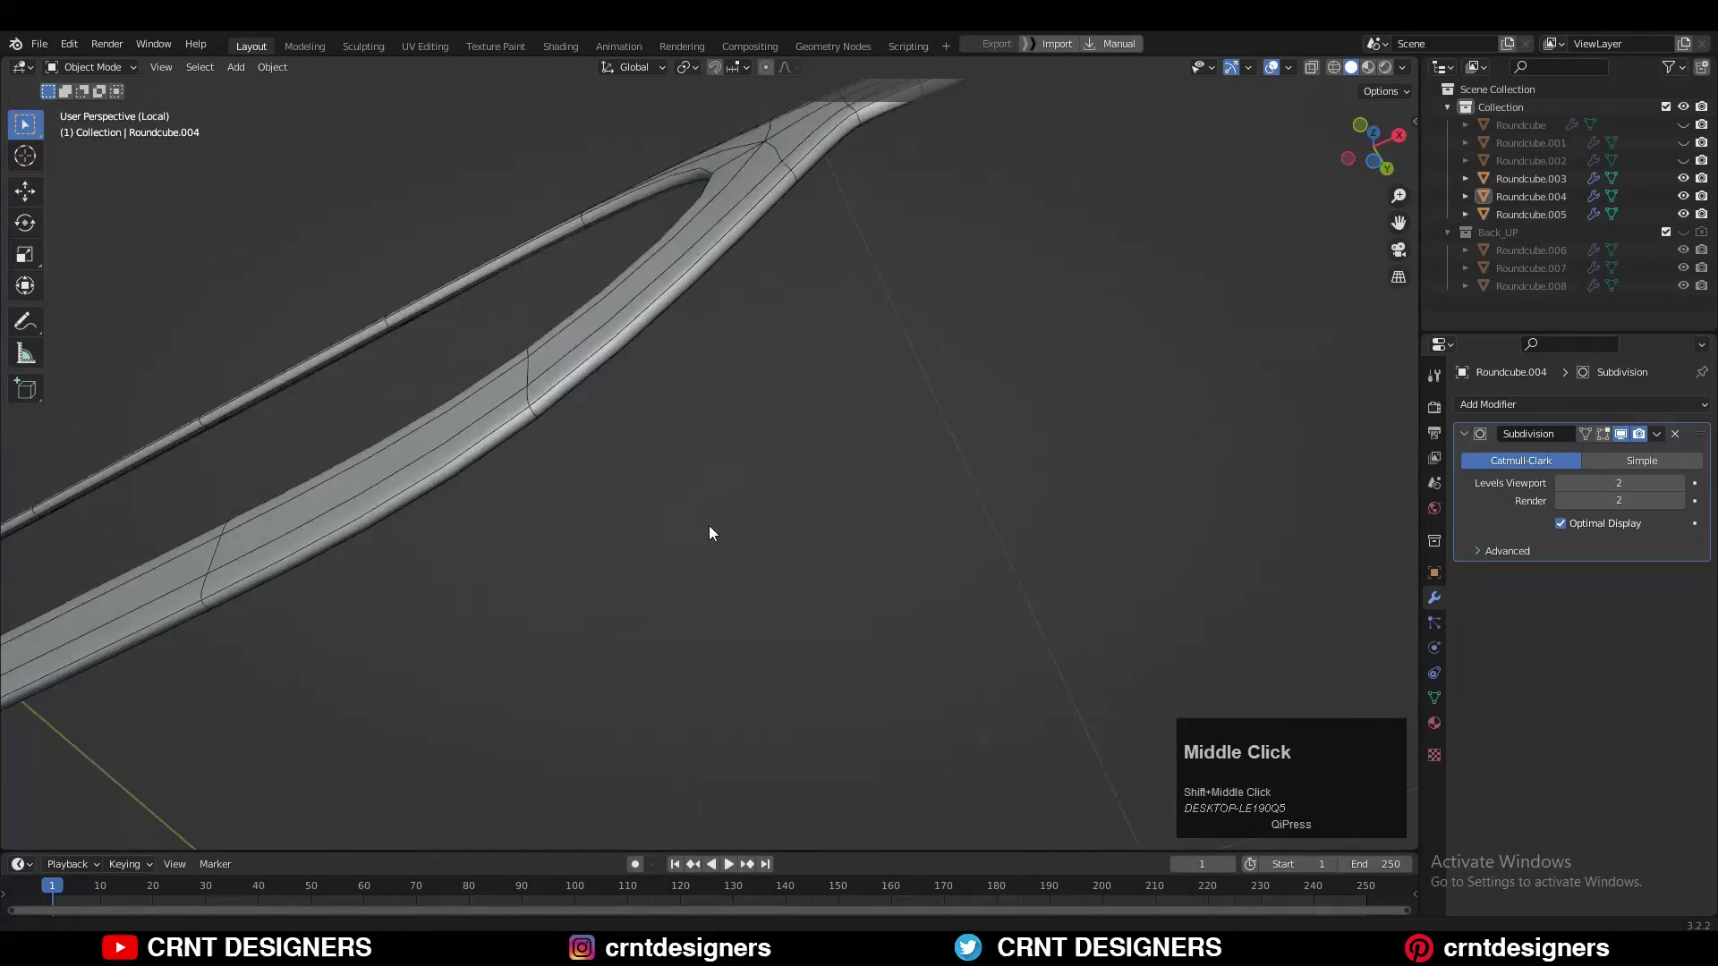
{"action": "key", "text": "Tab"}
{"action": "key", "text": "ctrl+e"}
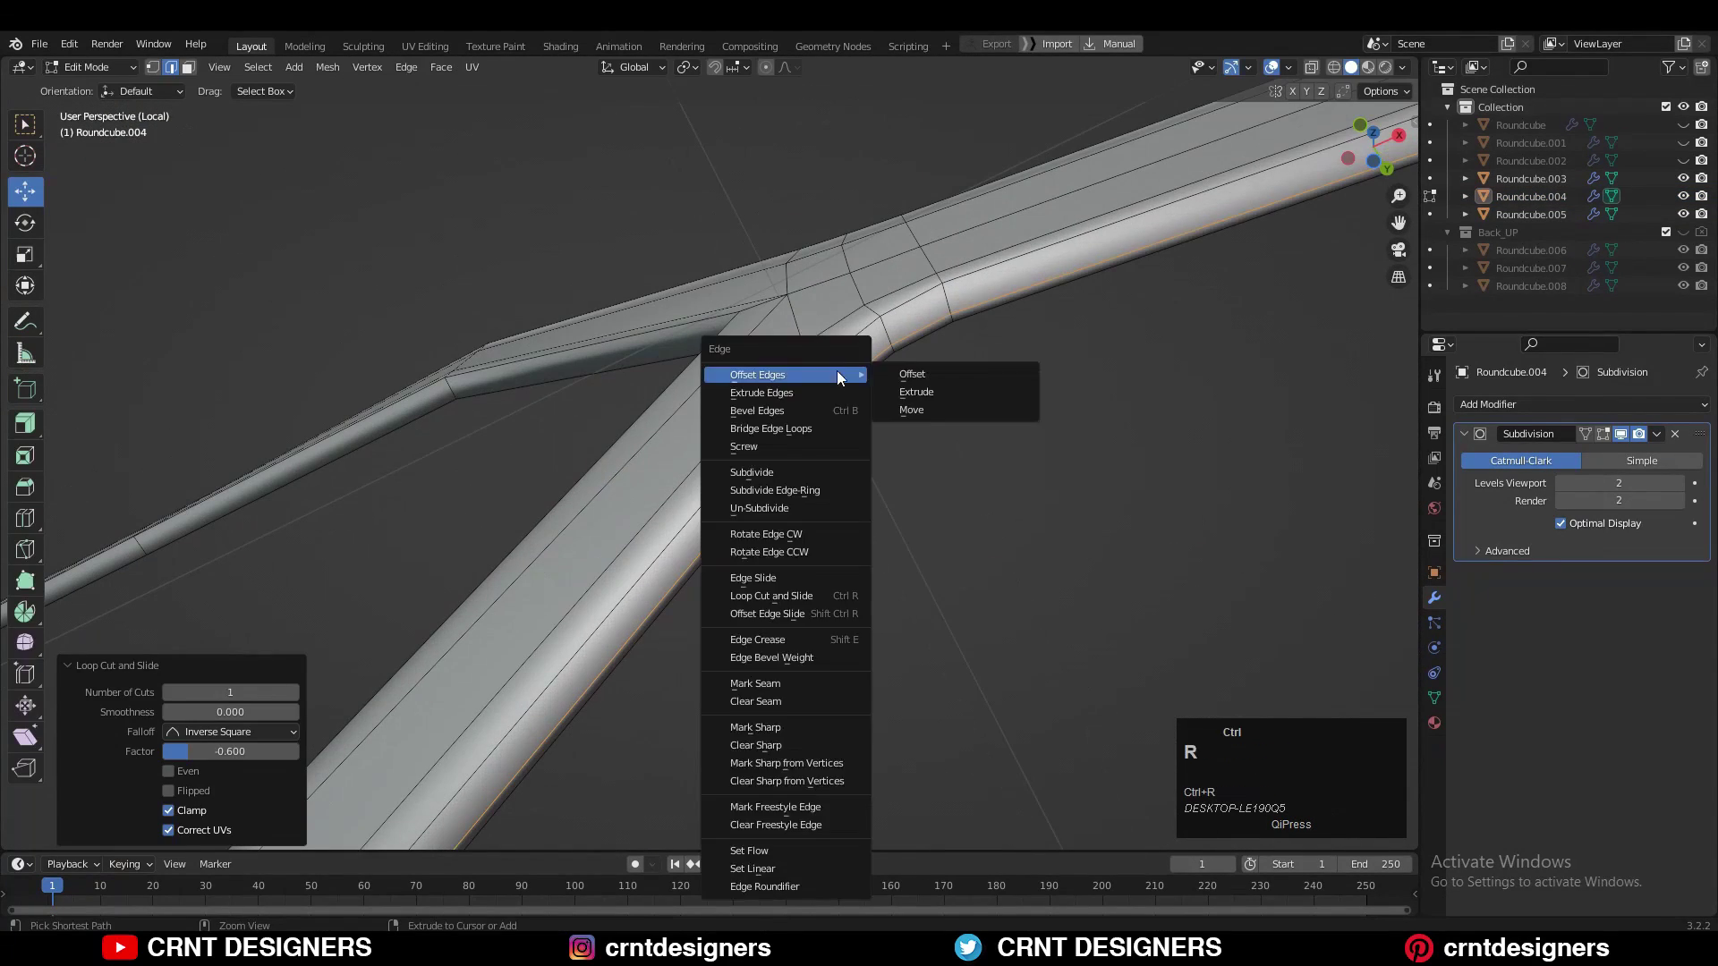
{"action": "key", "text": "Tab"}
{"action": "middle_click_drag", "start_coordinate": [835, 370], "coordinate": [764, 492]}
{"action": "key", "text": "Tab"}
{"action": "key", "text": "ctrl+r"}
{"action": "left_click", "coordinate": [856, 419]}
{"action": "left_click", "coordinate": [857, 419]}
{"action": "key", "text": "Tab"}
Bring all parts back into view, save the file and inspect the smoothed panel gaps without overlays.
{"action": "right_click", "coordinate": [765, 492]}
{"action": "left_click", "coordinate": [764, 492]}
{"action": "left_click", "coordinate": [852, 540]}
{"action": "key", "text": "slash"}
{"action": "key", "text": "ctrl+s"}
{"action": "left_click", "coordinate": [1271, 67]}
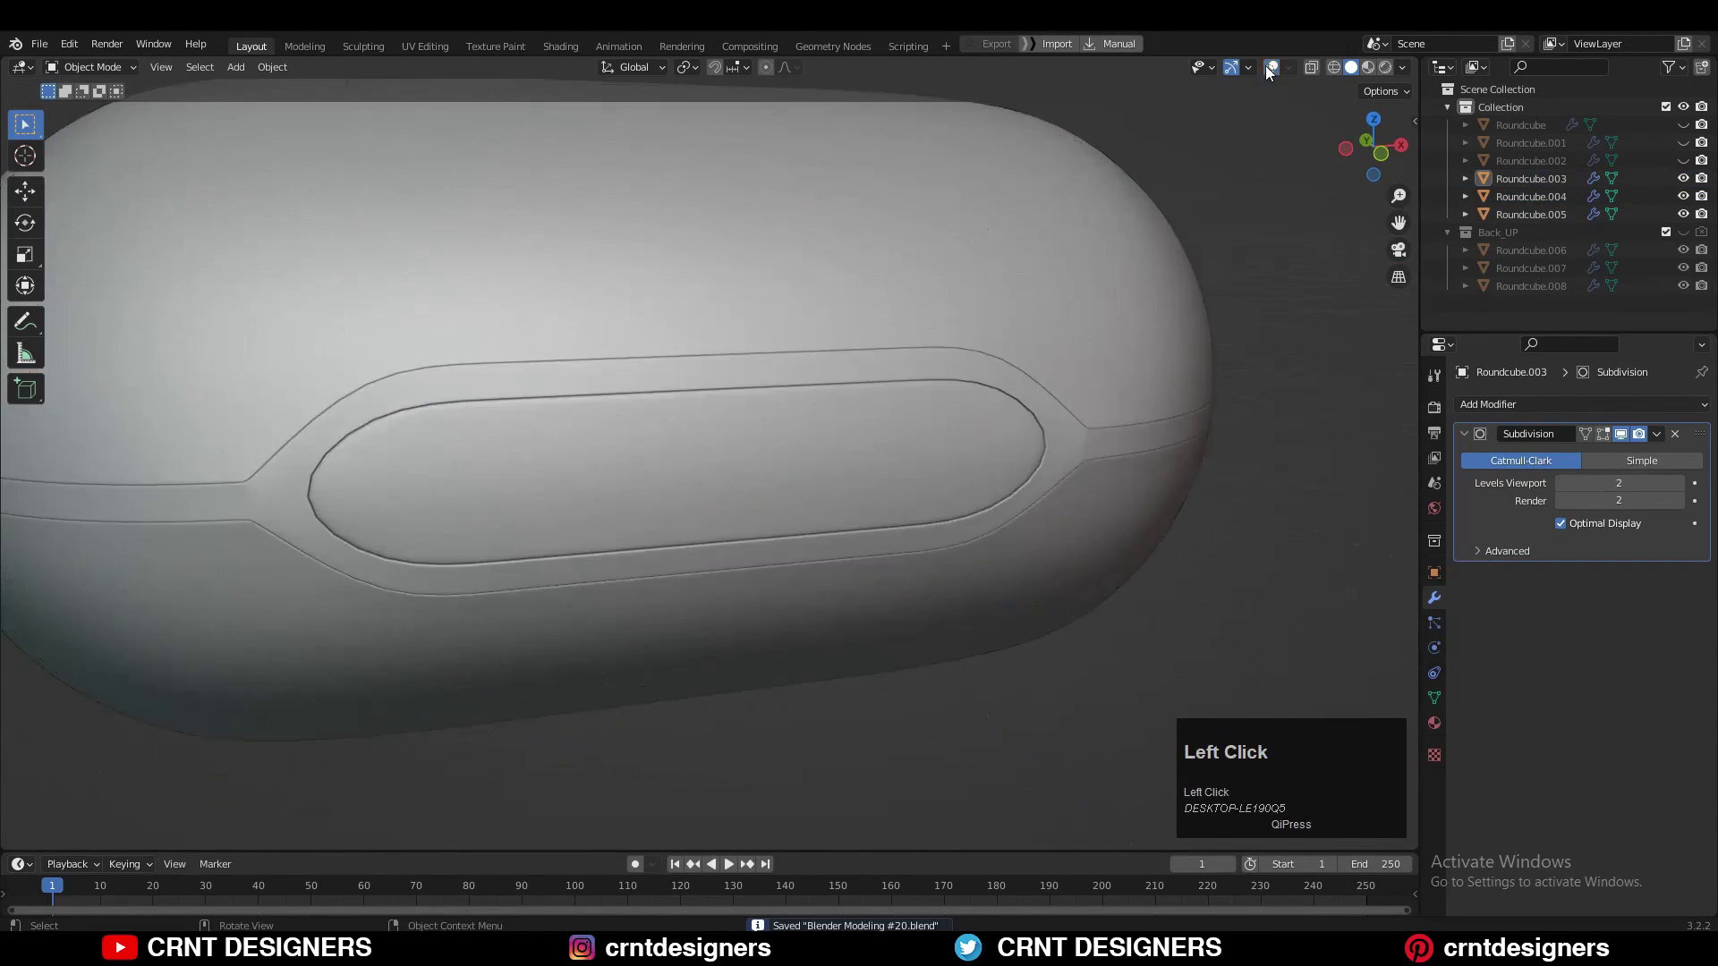
{"action": "scroll", "coordinate": [797, 448], "scroll_direction": "down", "scroll_amount": 3}
Restore the overlays and isolate the front panel in edit mode.
{"action": "left_click", "coordinate": [797, 448]}
{"action": "key", "text": "shift+alt+z"}
{"action": "key", "text": "Tab"}
{"action": "key", "text": "slash"}
{"action": "middle_click_drag", "start_coordinate": [878, 422], "coordinate": [788, 483]}
Select the edges along the front panel's horizontal centreline and offset them inward with Shrink/Fatten.
{"action": "left_click", "coordinate": [926, 437]}
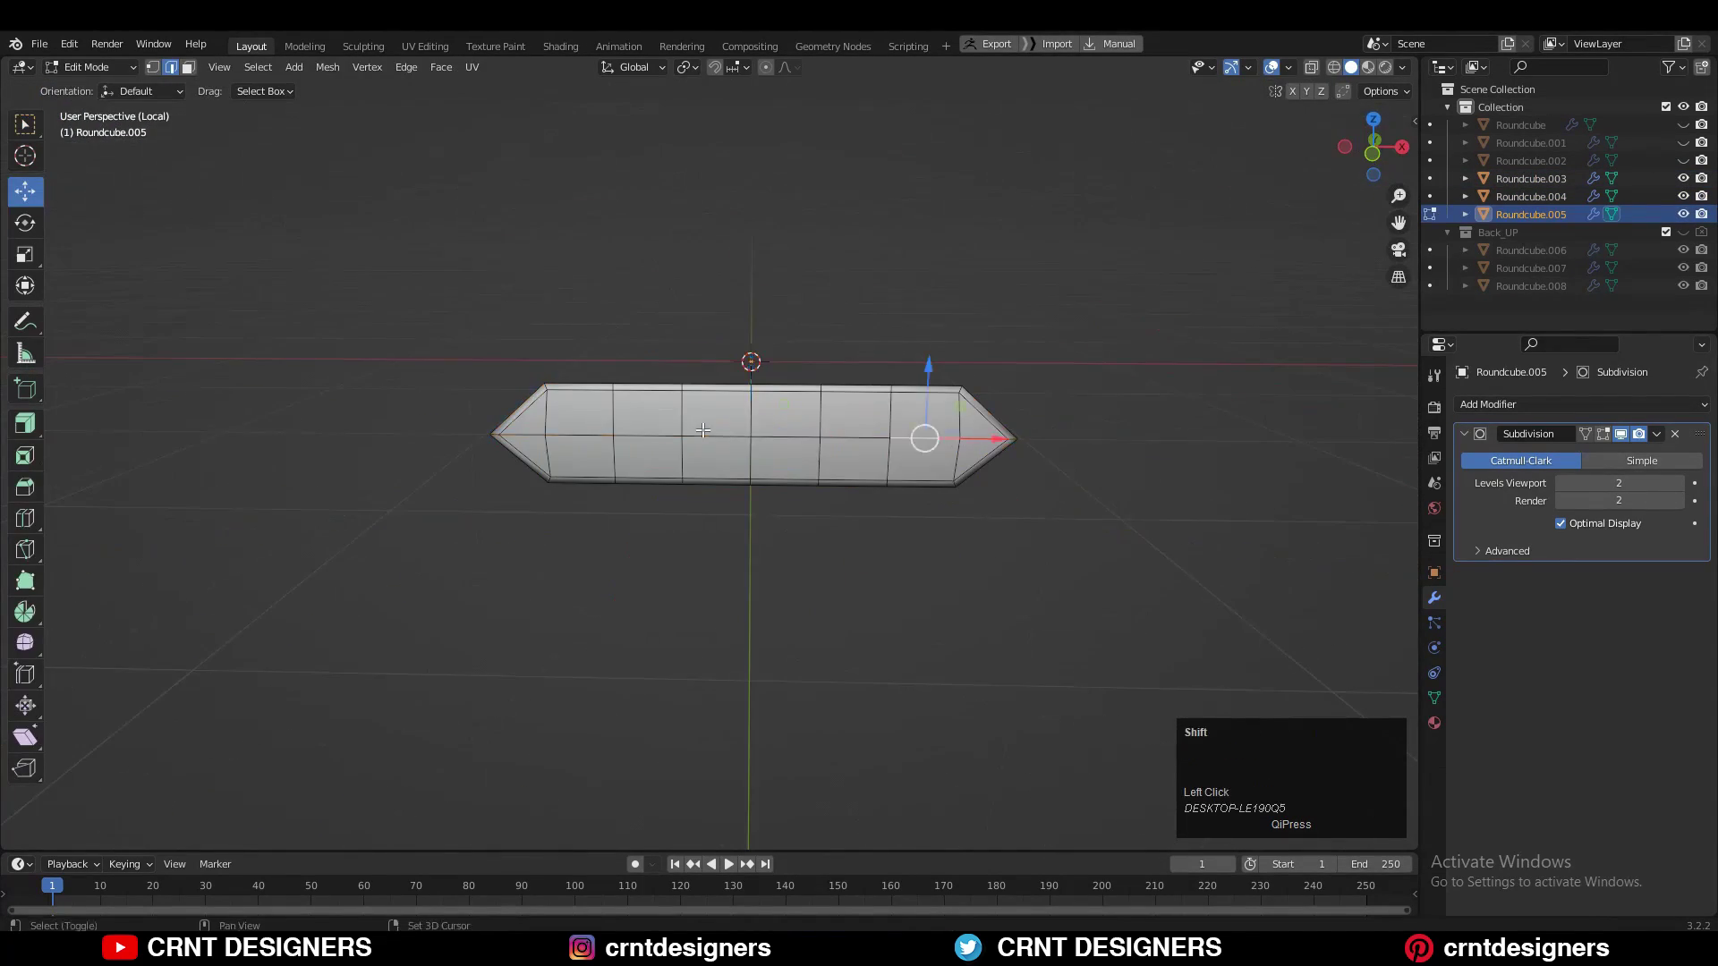
{"action": "left_click", "coordinate": [572, 433], "text": "ctrl+shift"}
{"action": "middle_click_drag", "start_coordinate": [680, 448], "coordinate": [385, 466]}
{"action": "left_click", "coordinate": [851, 414], "text": "shift"}
{"action": "left_click", "coordinate": [537, 568], "text": "ctrl+shift"}
{"action": "key", "text": "alt+s"}
{"action": "left_click", "coordinate": [813, 402]}
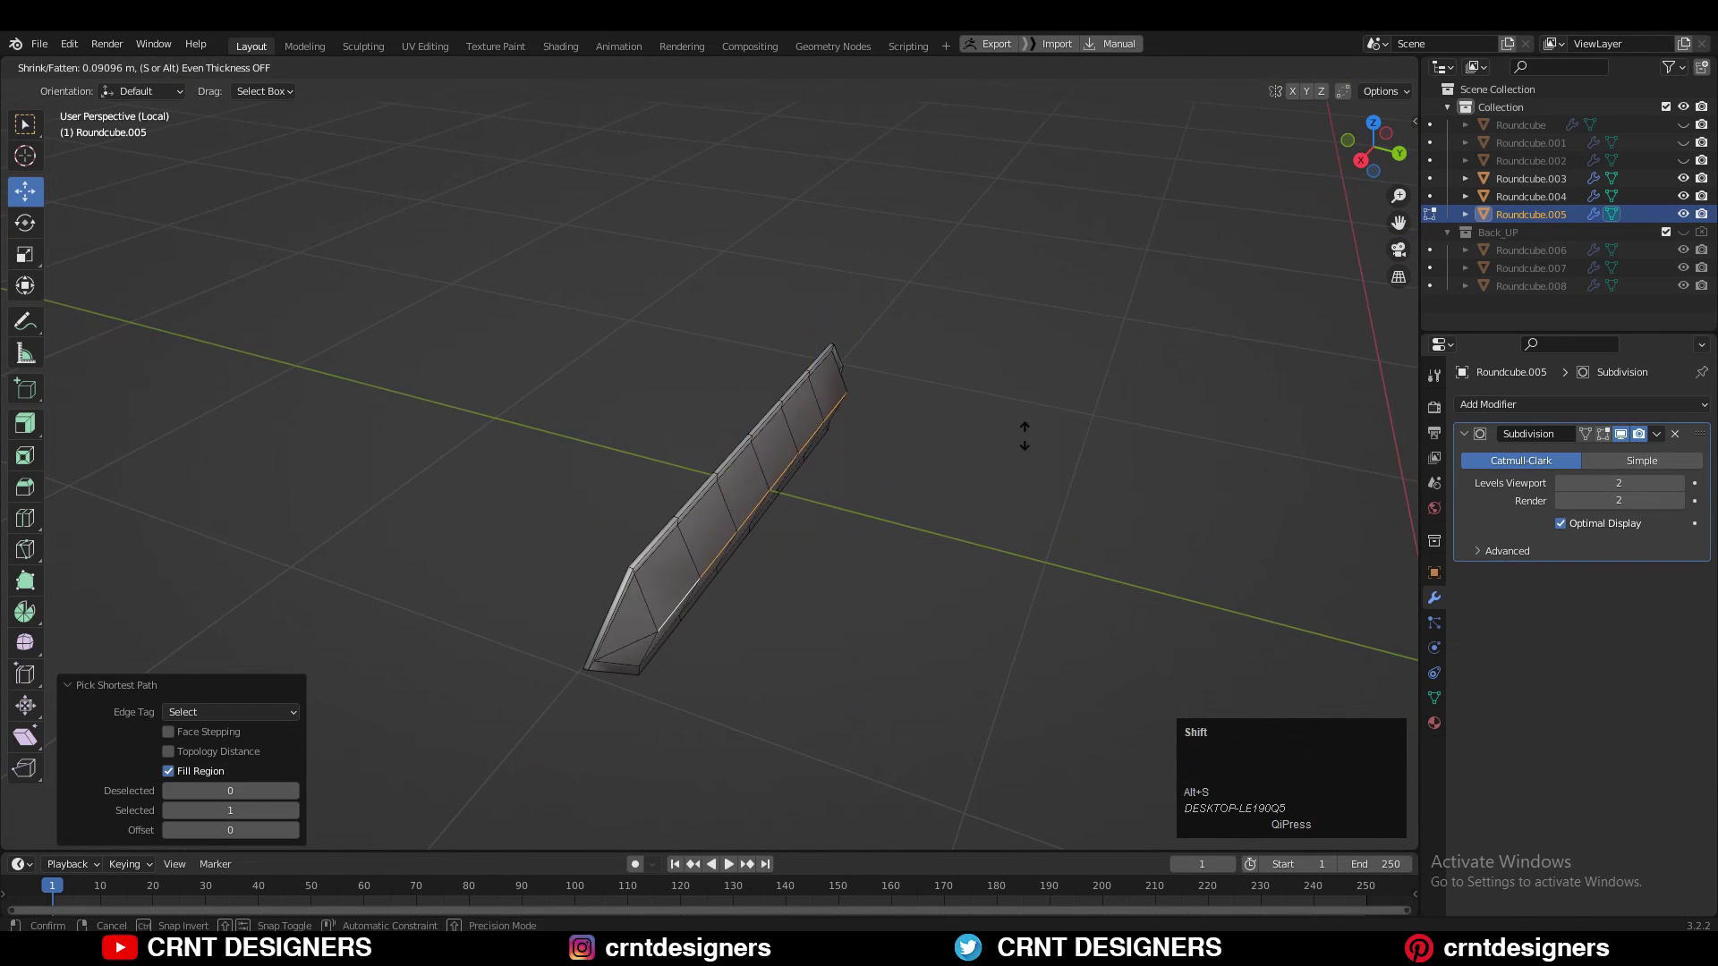
{"action": "left_click", "coordinate": [1024, 436]}
Select the inner stretch of the front panel's centreline edges and adjust its depth along Y in top view.
{"action": "middle_click_drag", "start_coordinate": [1024, 436], "coordinate": [939, 447]}
{"action": "left_click", "coordinate": [606, 551]}
{"action": "left_click", "coordinate": [806, 486], "text": "shift"}
{"action": "left_click", "coordinate": [901, 328]}
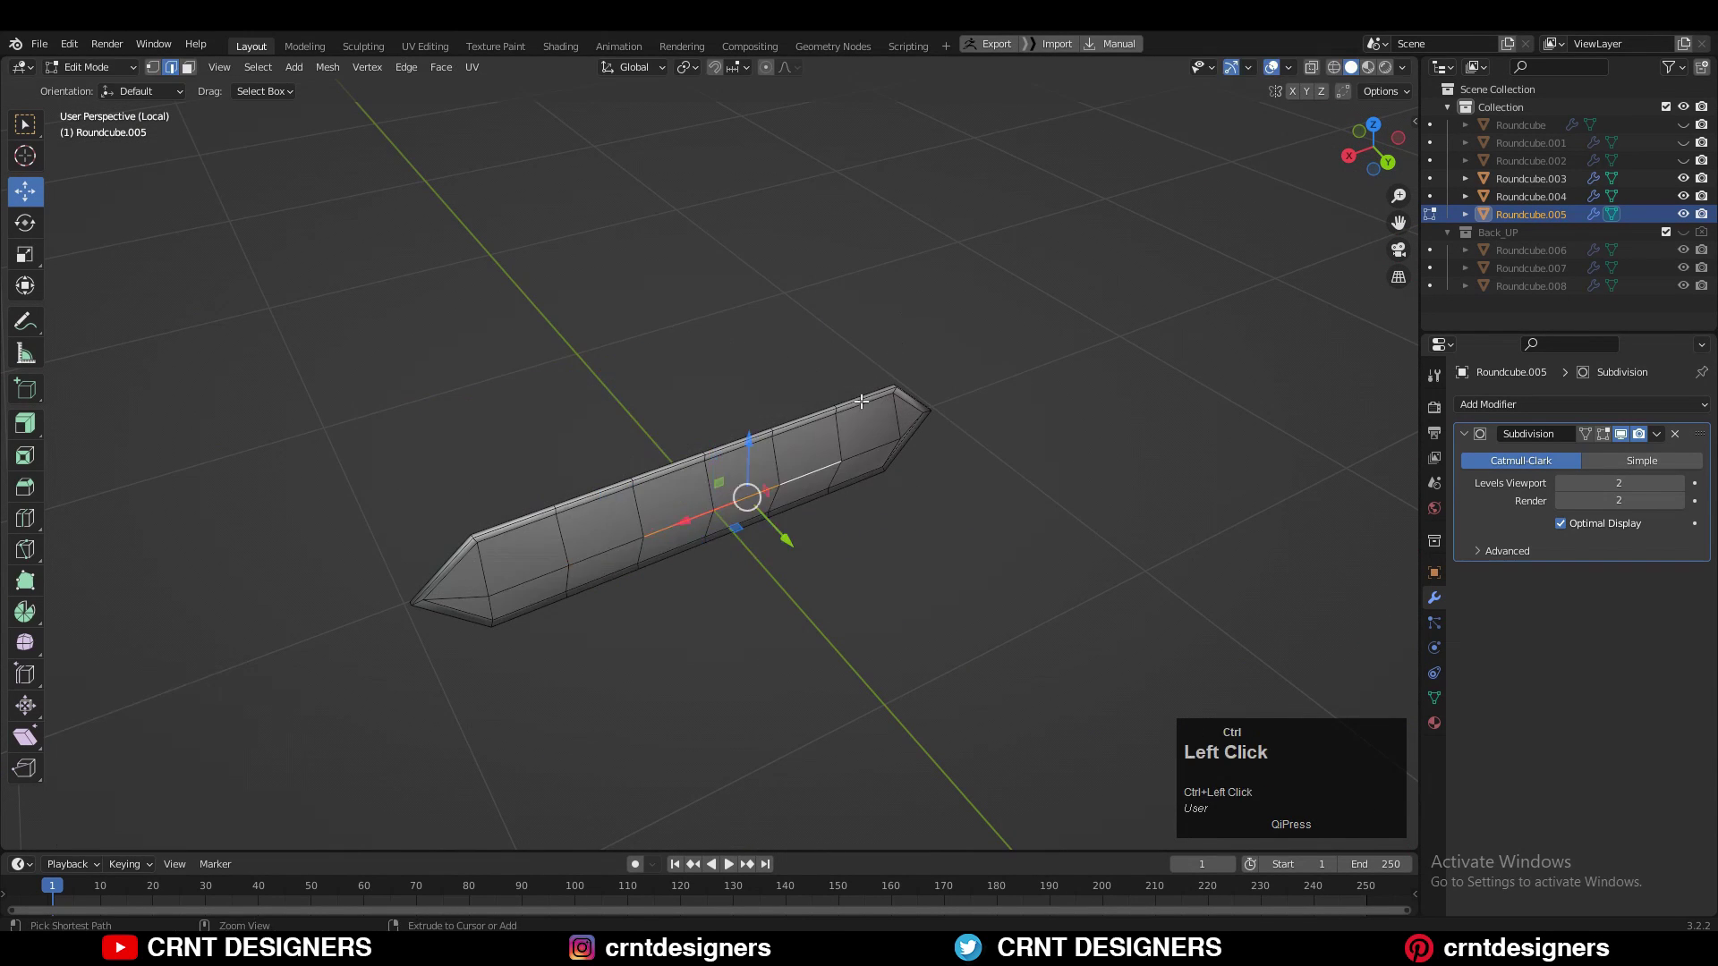
{"action": "key", "text": "KP_7"}
{"action": "left_click_drag", "start_coordinate": [658, 546], "coordinate": [606, 626], "text": "ctrl"}
{"action": "left_click_drag", "start_coordinate": [788, 528], "coordinate": [787, 523]}
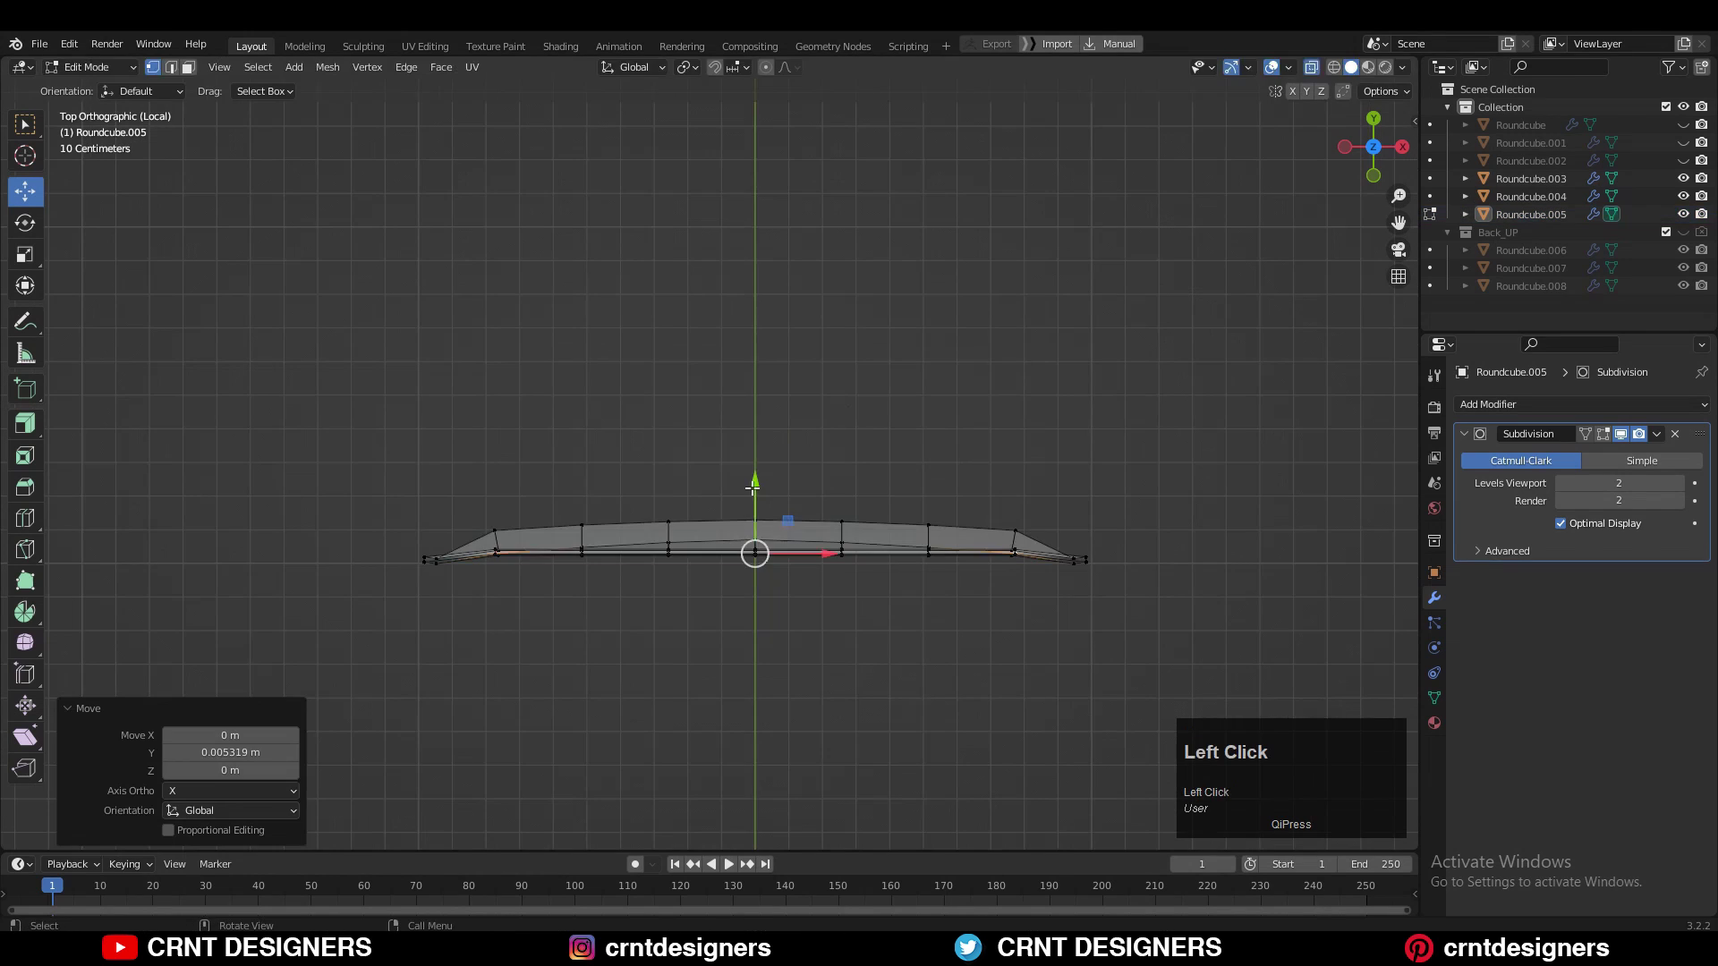
Select matching centreline vertices on both halves of the front panel and shift them along Y to even out the curve.
{"action": "middle_click_drag", "start_coordinate": [608, 572], "coordinate": [662, 448]}
{"action": "left_click", "coordinate": [579, 528]}
{"action": "left_click", "coordinate": [1011, 456], "text": "shift"}
{"action": "key", "text": "KP_7"}
{"action": "left_click_drag", "start_coordinate": [764, 508], "coordinate": [801, 515]}
{"action": "scroll", "coordinate": [769, 528], "scroll_direction": "up", "scroll_amount": 2}
{"action": "left_click_drag", "start_coordinate": [802, 515], "coordinate": [799, 516]}
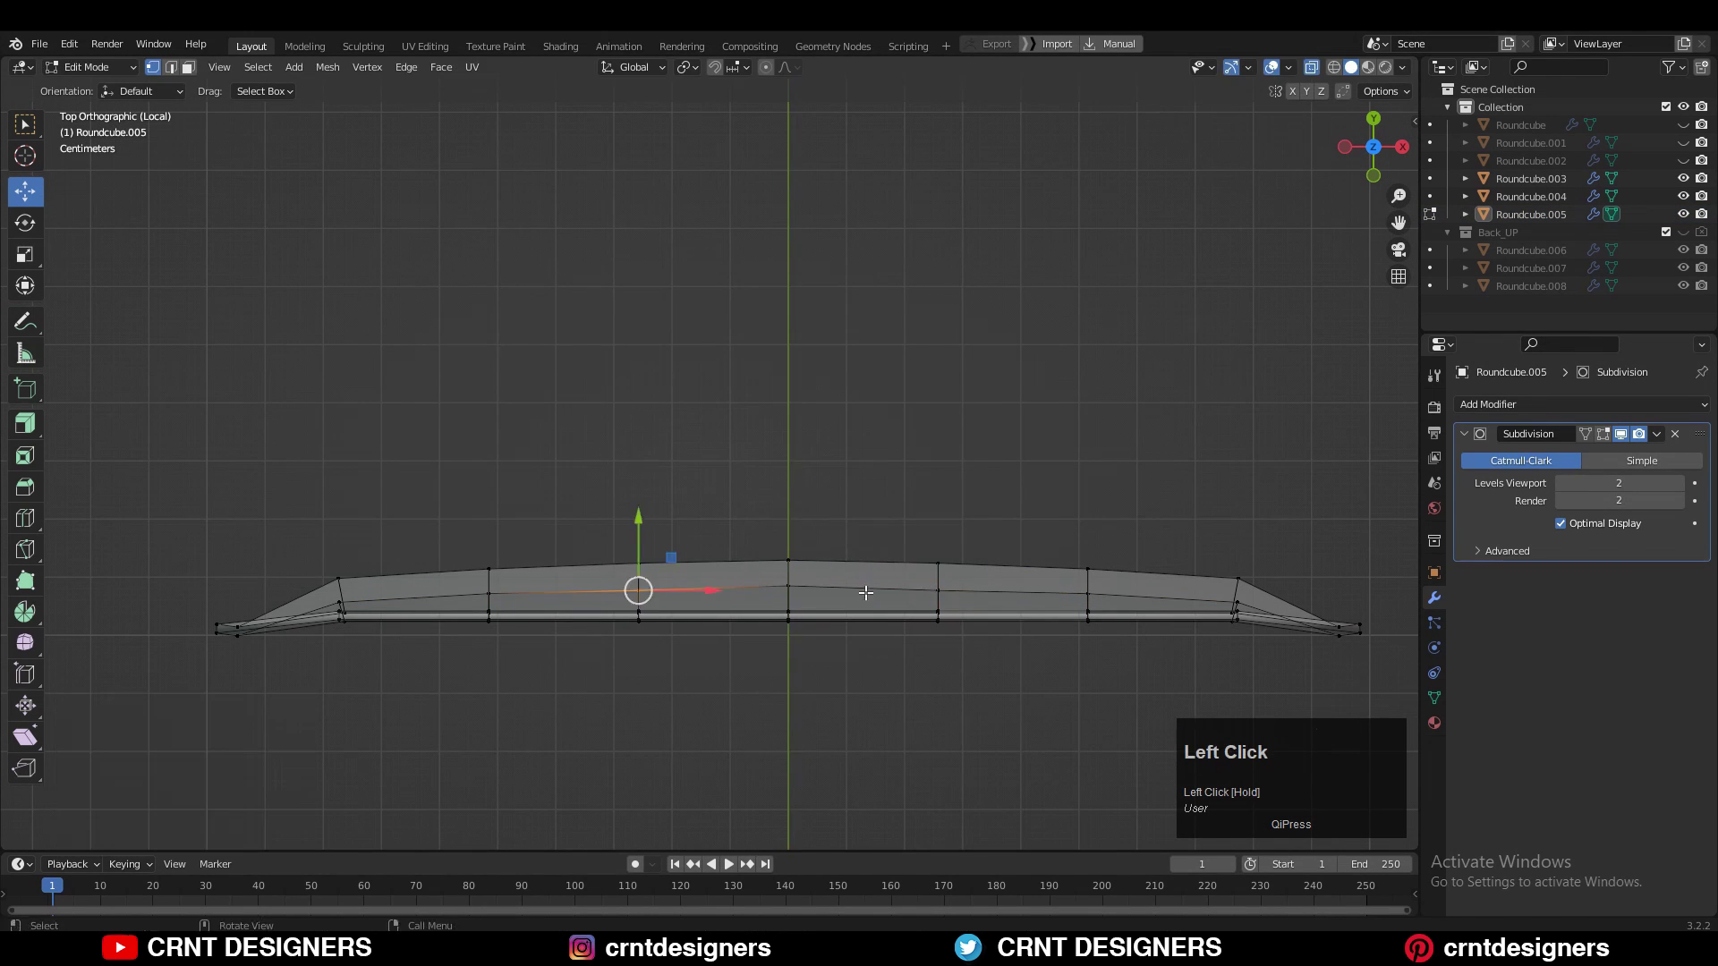
Check the smoothed front panel, then select all its front faces and inset them to form a narrow support border.
{"action": "key", "text": "Tab"}
{"action": "middle_click_drag", "start_coordinate": [809, 497], "coordinate": [995, 361]}
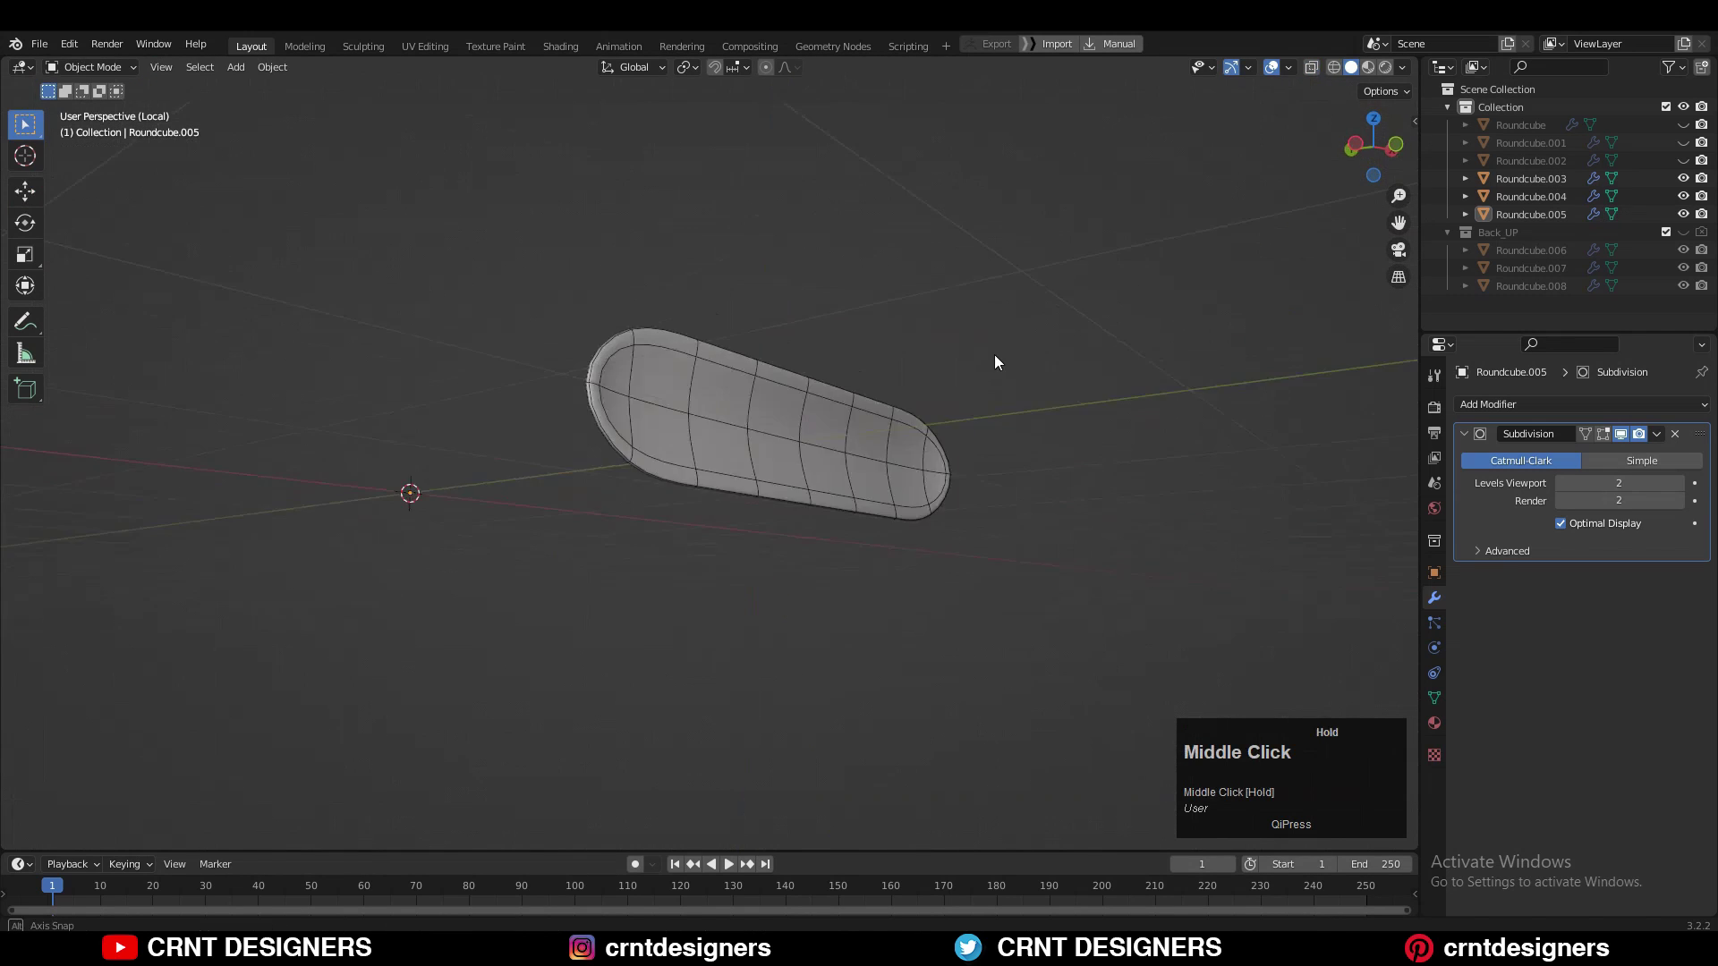
{"action": "key", "text": "Tab"}
{"action": "key", "text": "3"}
{"action": "left_click", "coordinate": [614, 448]}
{"action": "middle_click_drag", "start_coordinate": [871, 464], "coordinate": [985, 429]}
{"action": "left_click", "coordinate": [1149, 434], "text": "ctrl+shift"}
{"action": "key", "text": "i"}
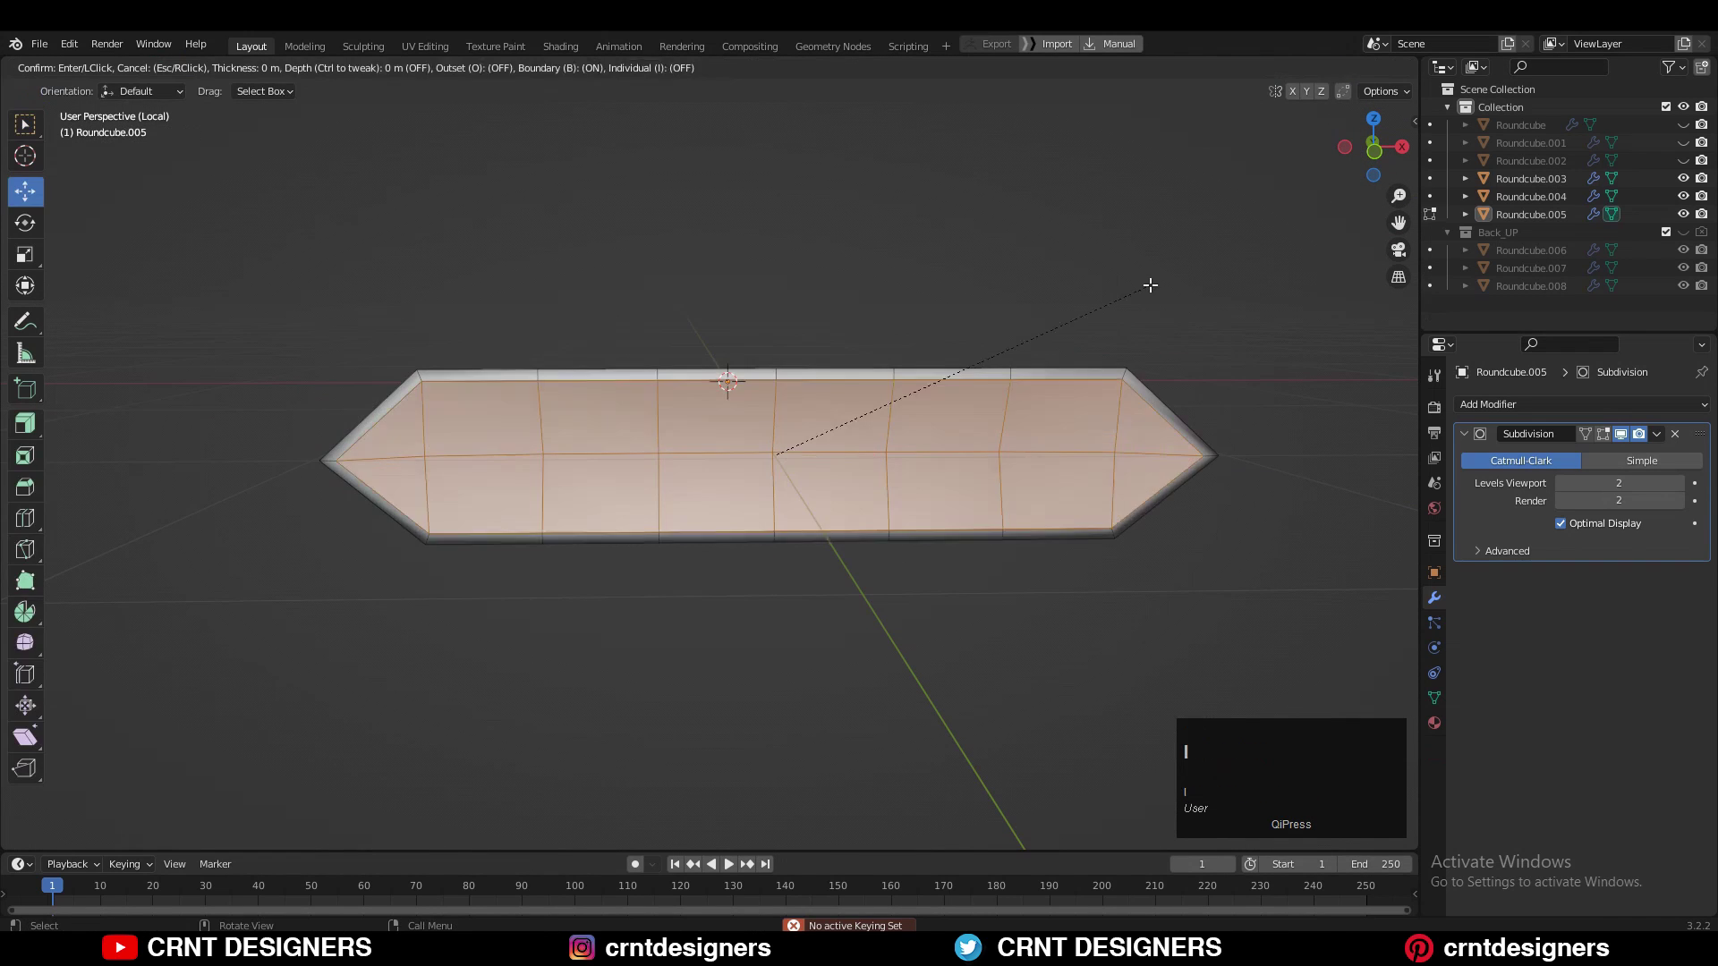
{"action": "left_click", "coordinate": [1129, 294]}
Set the front panel's viewport subdivision level to 3 and inspect its smoothed surface without overlays.
{"action": "key", "text": "Tab"}
{"action": "key", "text": "alt+shift+z"}
{"action": "scroll", "coordinate": [913, 358], "scroll_direction": "down", "scroll_amount": 4}
{"action": "middle_click_drag", "start_coordinate": [912, 358], "coordinate": [1020, 362]}
{"action": "left_click", "coordinate": [812, 429]}
{"action": "right_click", "coordinate": [813, 433]}
{"action": "left_click", "coordinate": [810, 437]}
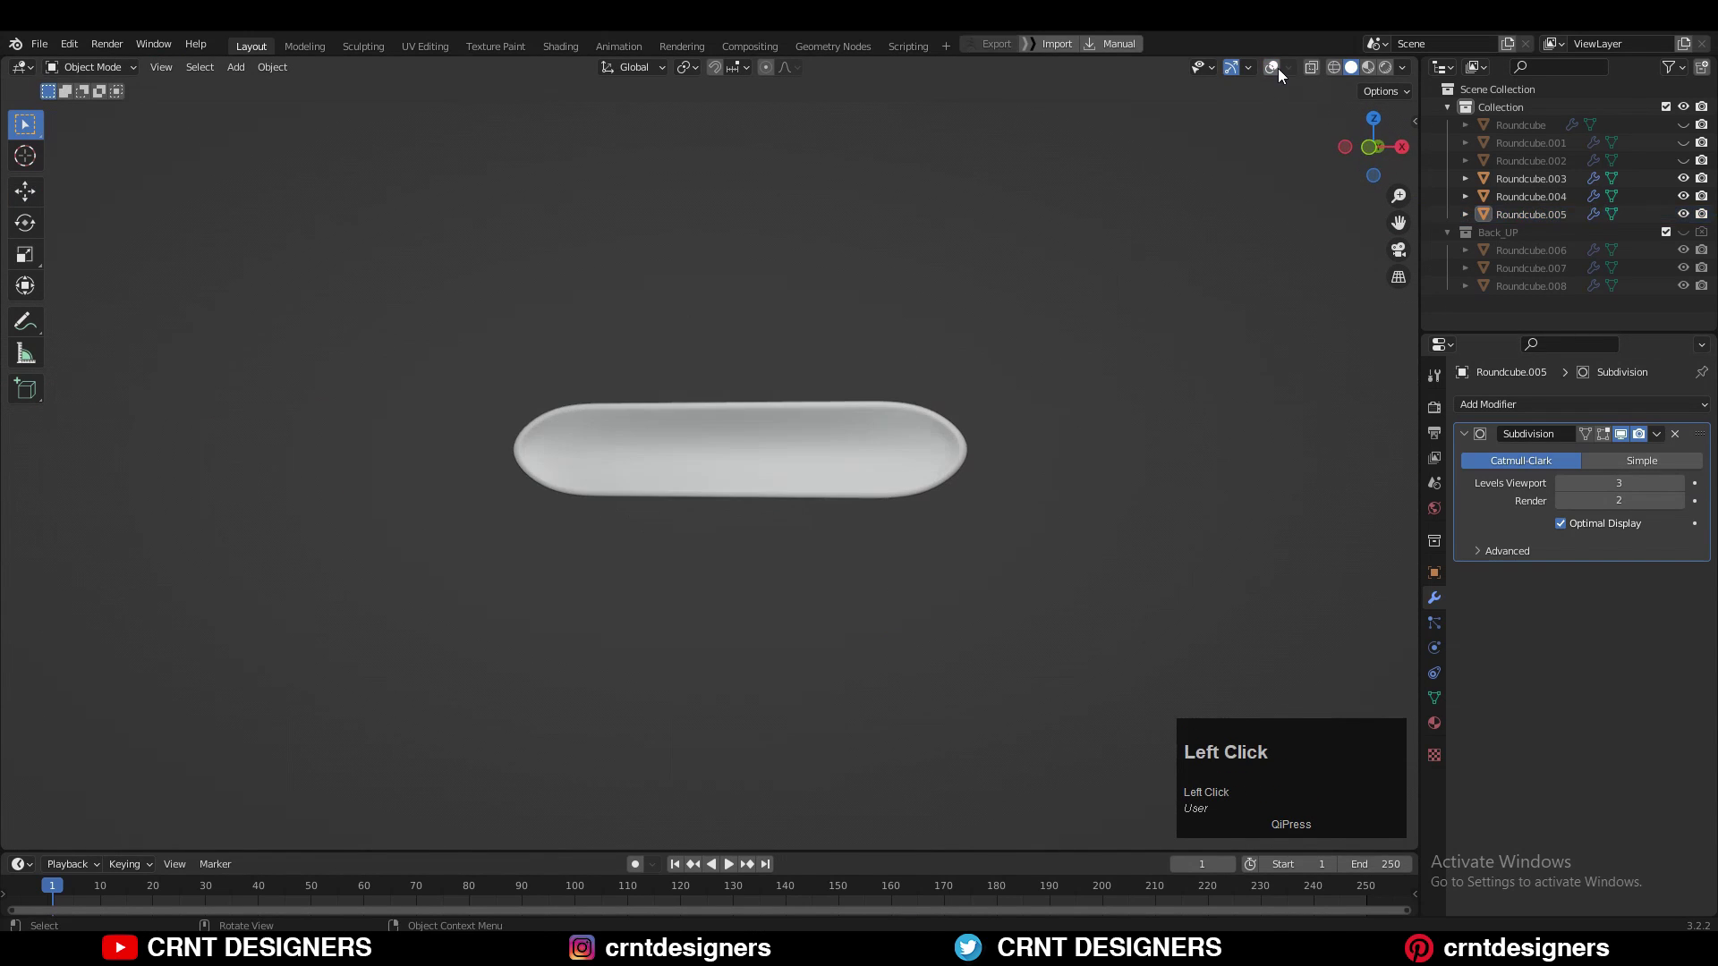
{"action": "scroll", "coordinate": [1146, 346], "scroll_direction": "up", "scroll_amount": 5}
{"action": "middle_click_drag", "start_coordinate": [1147, 345], "coordinate": [1156, 136]}
Isolate the front panel with overlays shown and add a support loop cut around its outer side wall.
{"action": "left_click", "coordinate": [685, 503]}
{"action": "key", "text": "slash"}
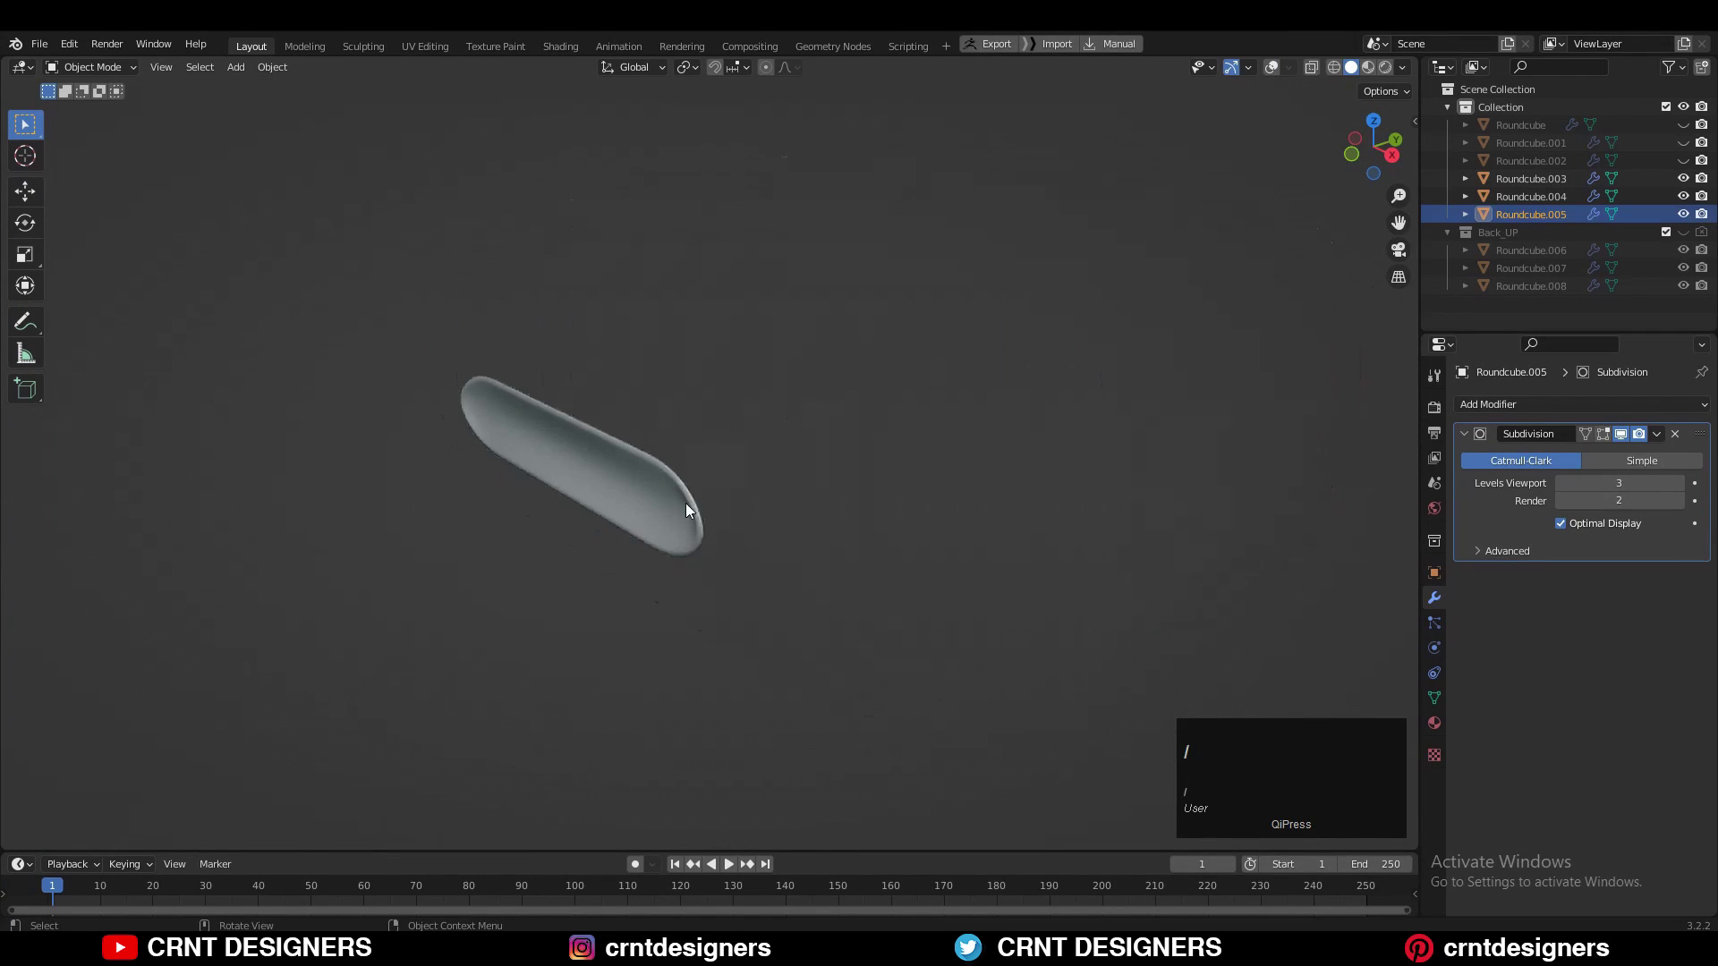
{"action": "key", "text": "Tab"}
{"action": "middle_click_drag", "start_coordinate": [685, 503], "coordinate": [998, 542]}
{"action": "left_click", "coordinate": [1622, 434]}
{"action": "scroll", "coordinate": [872, 460], "scroll_direction": "up", "scroll_amount": 4}
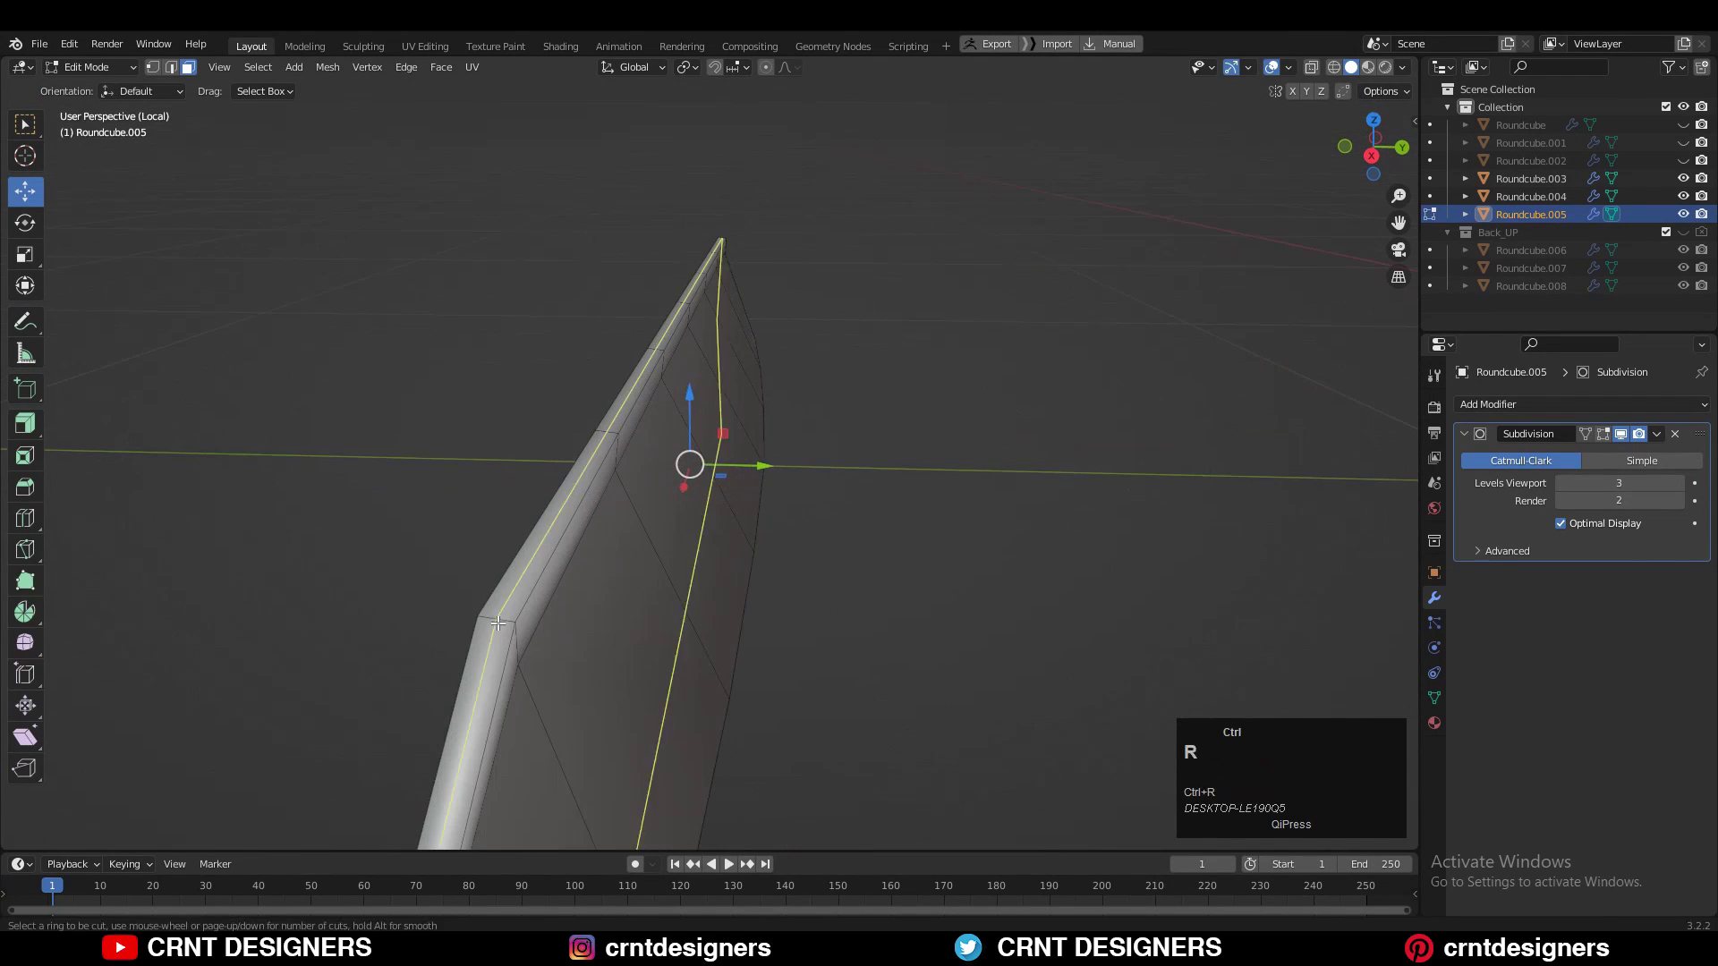
{"action": "key", "text": "ctrl+r"}
{"action": "left_click", "coordinate": [499, 618]}
{"action": "key", "text": "Tab"}
Bring all parts back into view, save the file and inspect the finished model without overlays.
{"action": "left_click", "coordinate": [805, 554]}
{"action": "middle_click_drag", "start_coordinate": [805, 555], "coordinate": [1018, 493]}
{"action": "key", "text": "slash"}
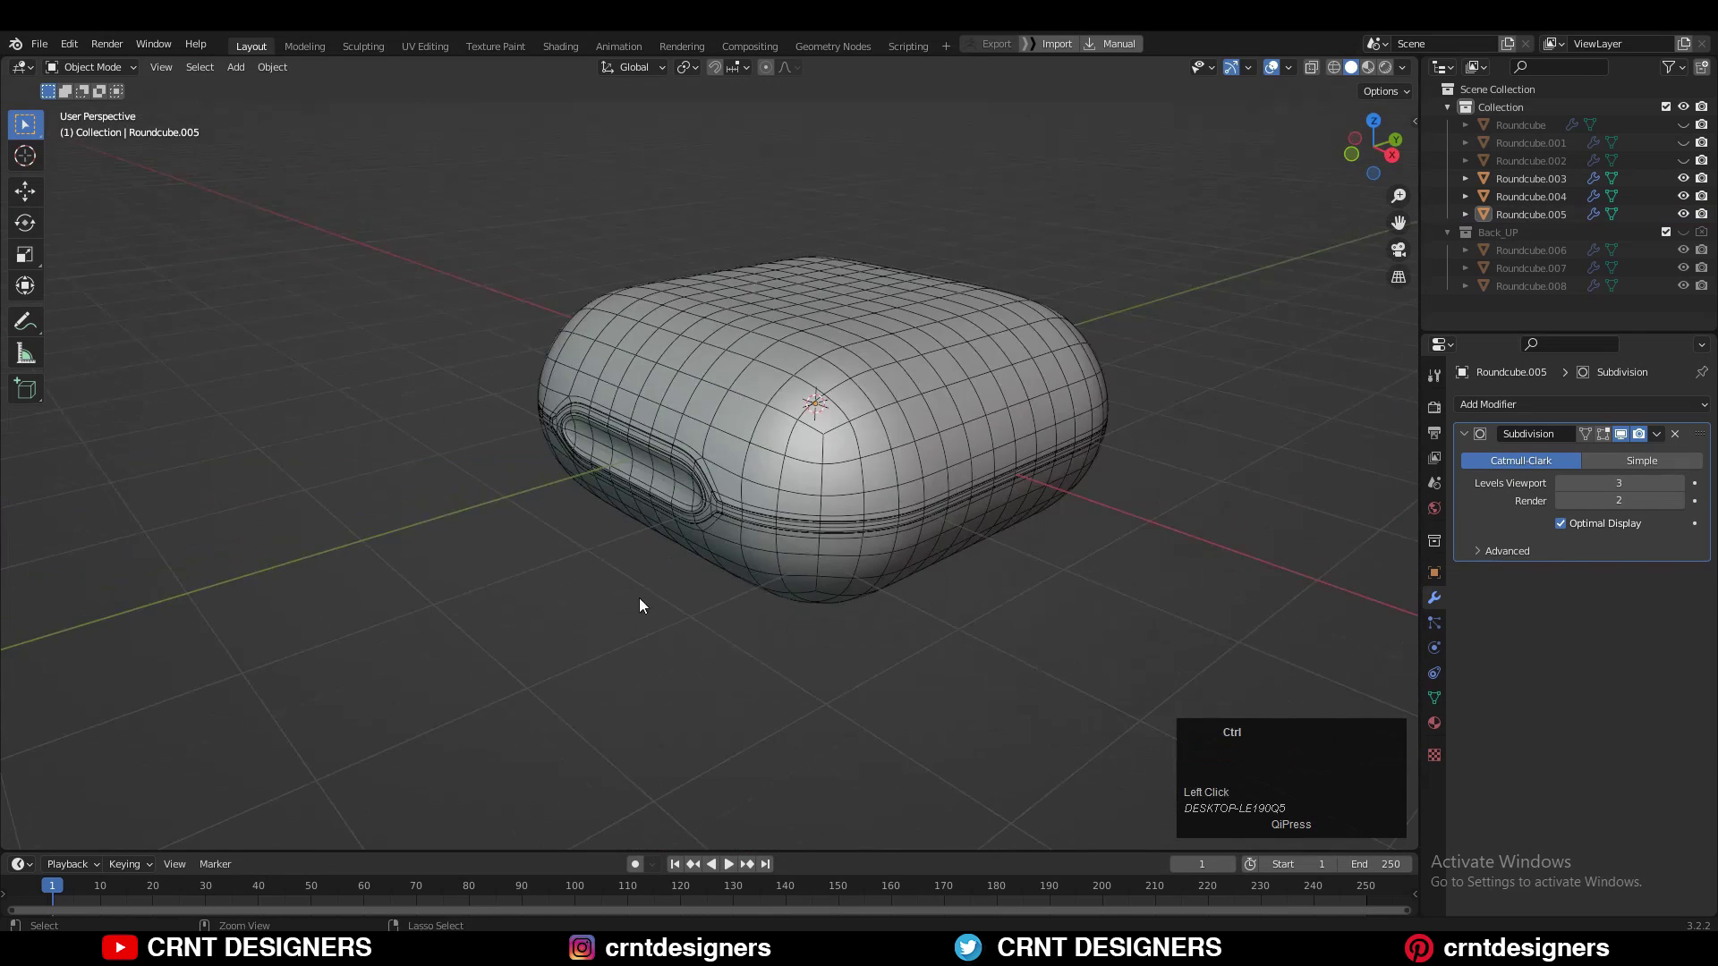
{"action": "key", "text": "ctrl+s"}
{"action": "key", "text": "alt+shift+z"}
{"action": "middle_click_drag", "start_coordinate": [761, 444], "coordinate": [773, 403]}
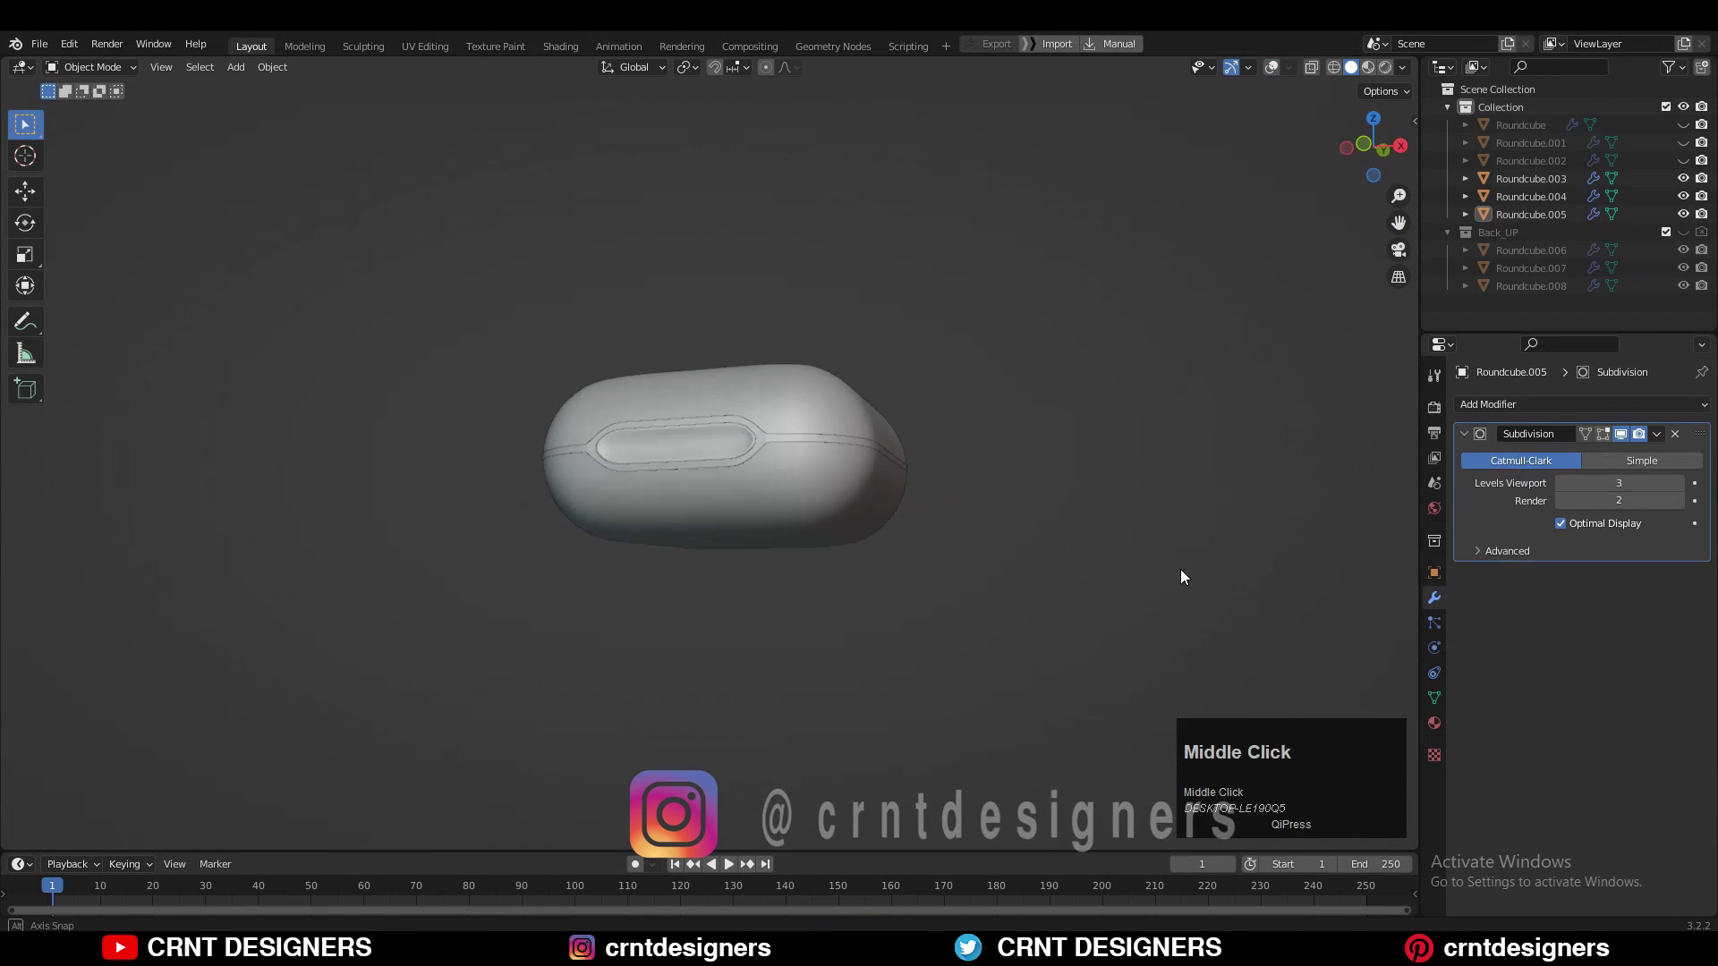
{"action": "scroll", "coordinate": [955, 608], "scroll_direction": "up", "scroll_amount": 6}
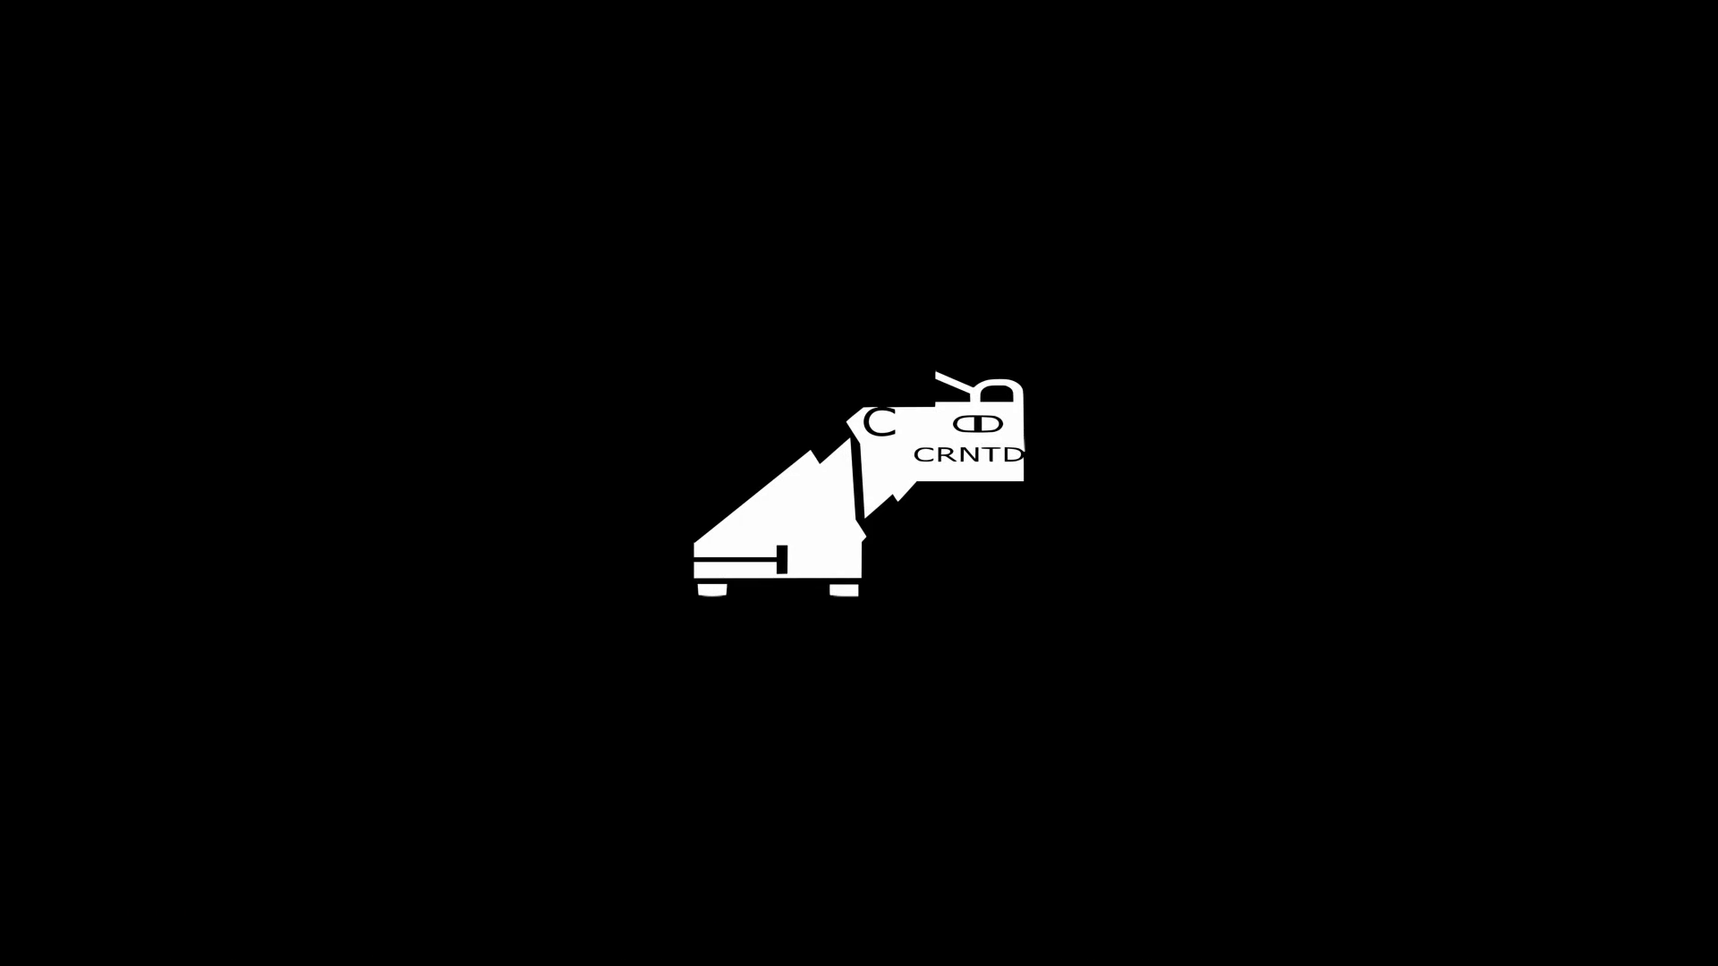